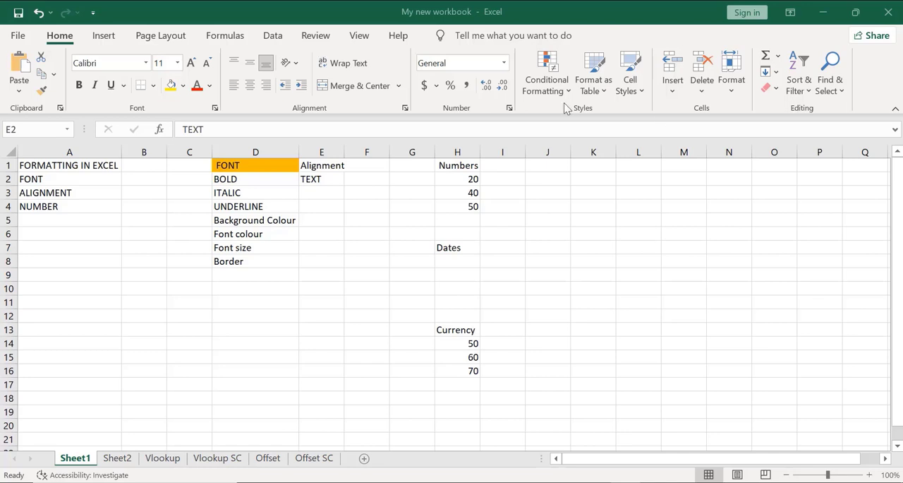
Toggle bold on and off for the word TEXT in cell E2, leaving it bold
{"action": "left_click", "coordinate": [327, 179]}
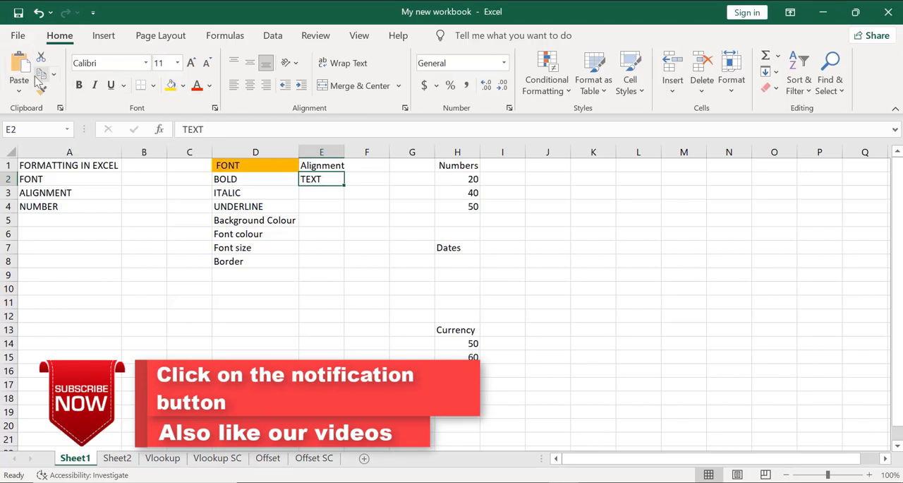
{"action": "left_click", "coordinate": [79, 85]}
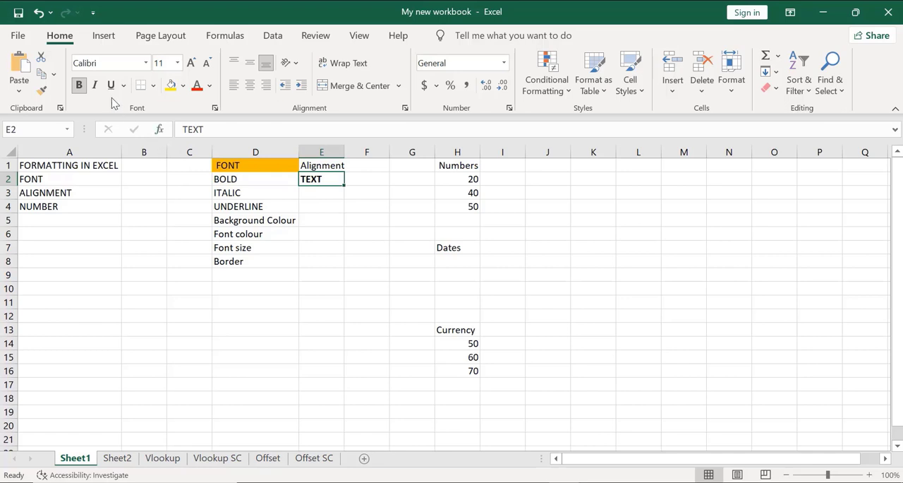
{"action": "left_click", "coordinate": [79, 87]}
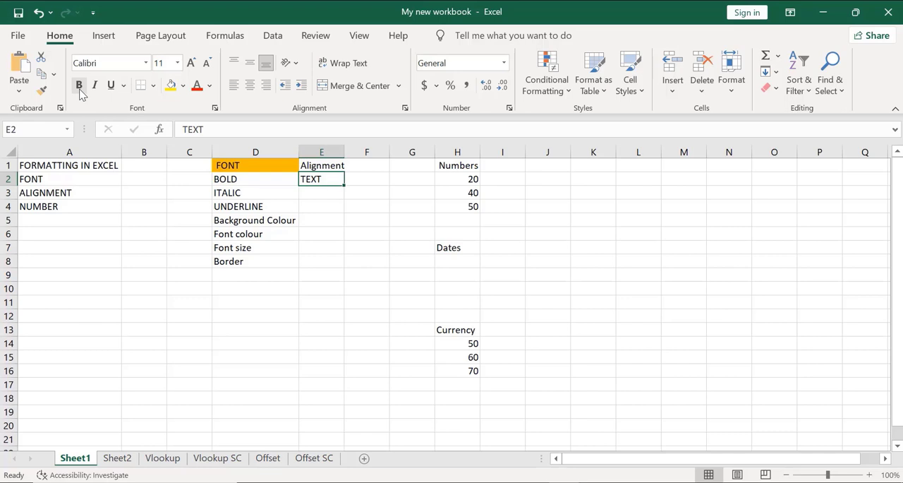
{"action": "left_click", "coordinate": [80, 89]}
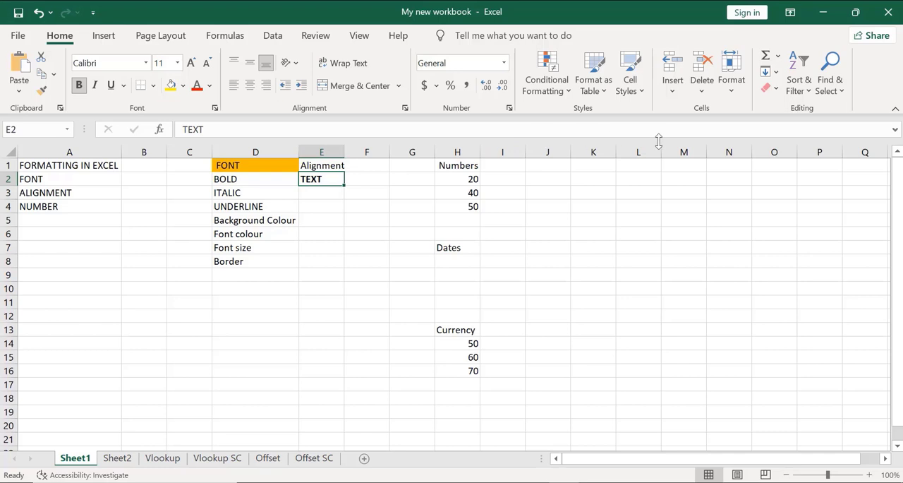
Toggle italic and underline on the text in cell E2, leaving both formats applied
{"action": "left_click", "coordinate": [96, 85]}
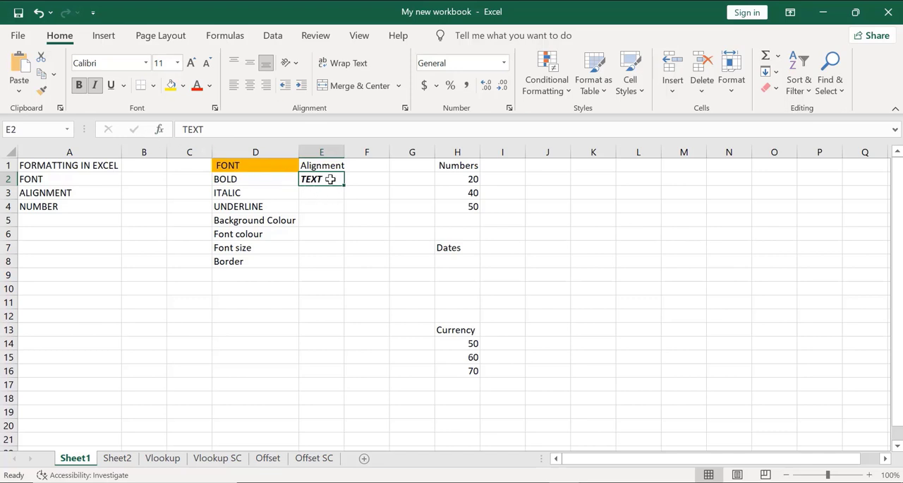
{"action": "left_click", "coordinate": [97, 86]}
{"action": "left_click", "coordinate": [96, 85]}
{"action": "left_click", "coordinate": [112, 86]}
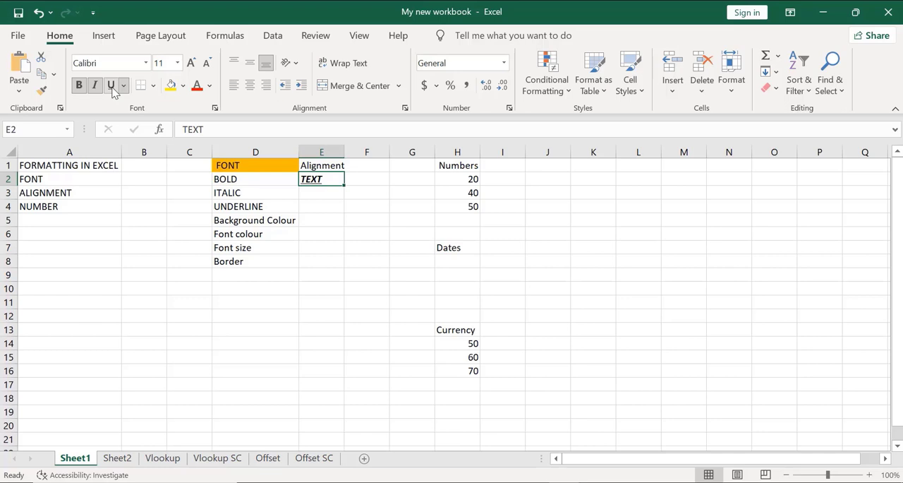
{"action": "left_click", "coordinate": [112, 86]}
{"action": "left_click", "coordinate": [112, 86]}
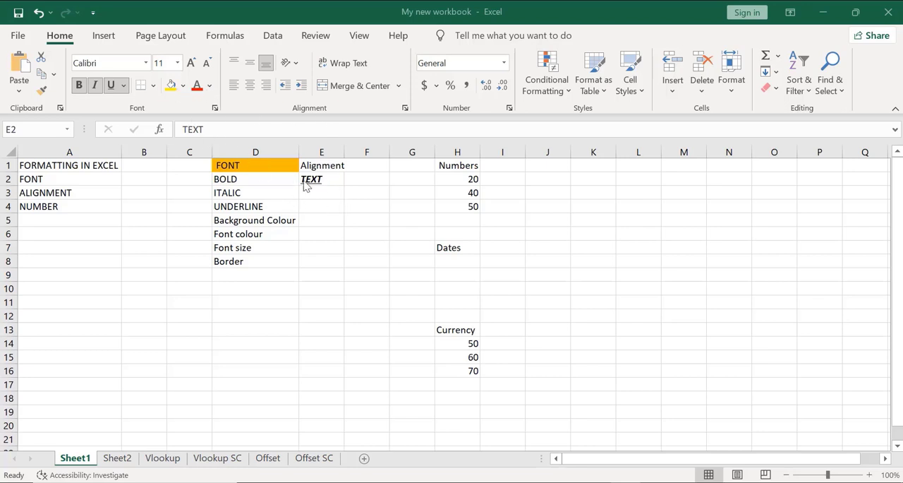
Fill cell E2 with the standard dark blue and set its font colour to white
{"action": "left_click", "coordinate": [334, 182]}
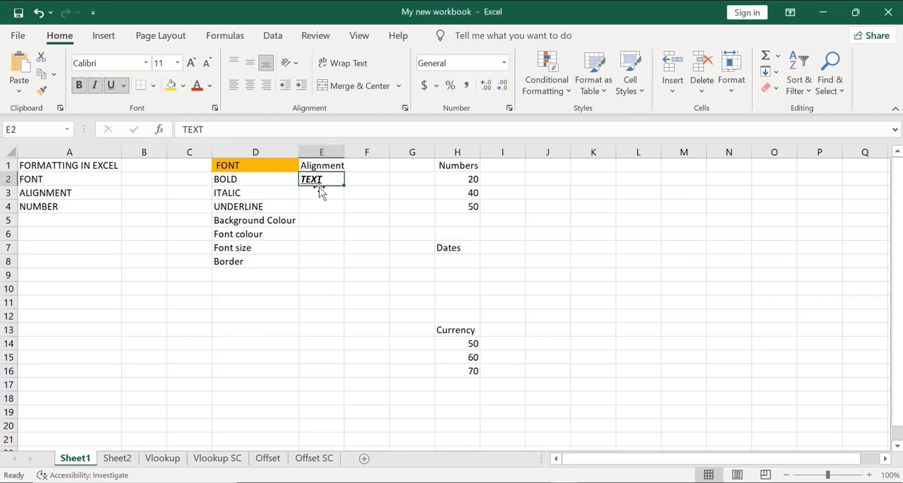
{"action": "left_click", "coordinate": [183, 87]}
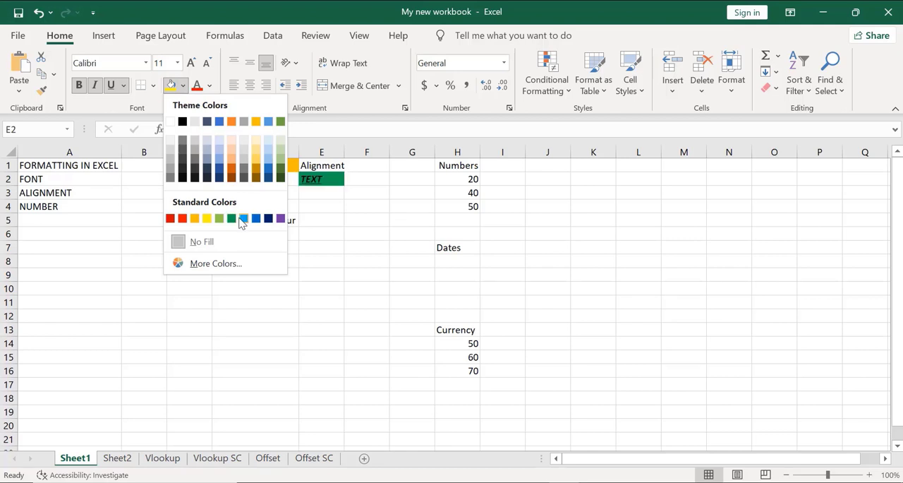
{"action": "left_click", "coordinate": [268, 221]}
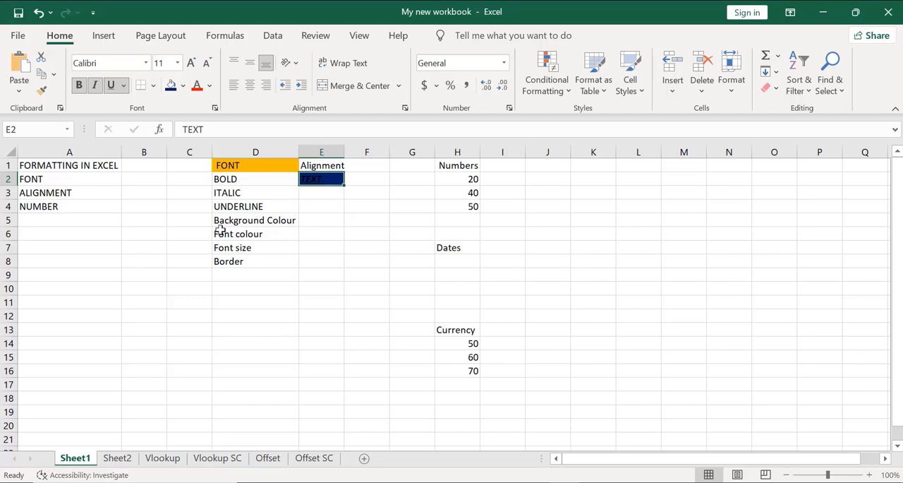
{"action": "left_click", "coordinate": [210, 86]}
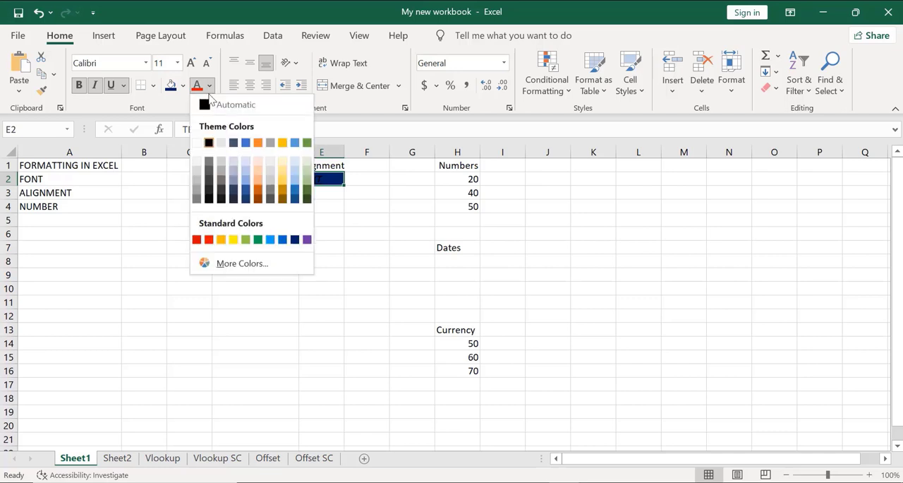
{"action": "left_click", "coordinate": [198, 142]}
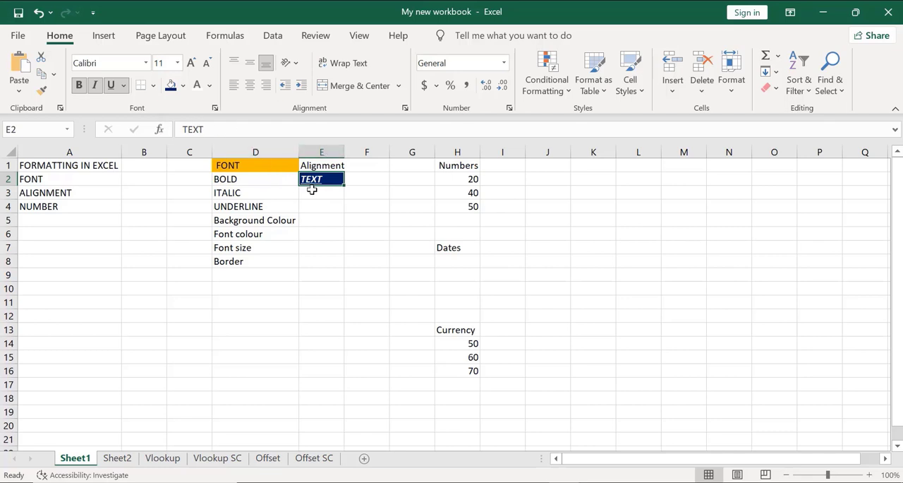
Set the font size of the text in E2 to 18, and after that to 14
{"action": "left_click", "coordinate": [177, 63]}
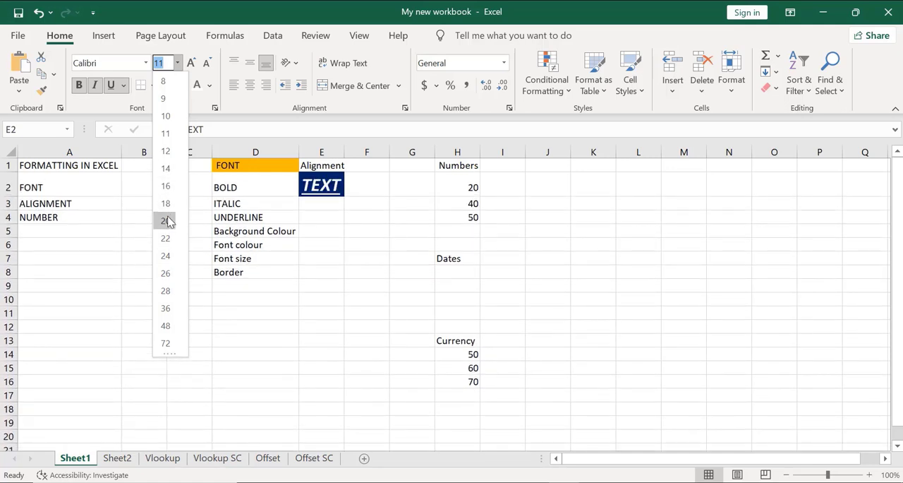
{"action": "left_click", "coordinate": [165, 203]}
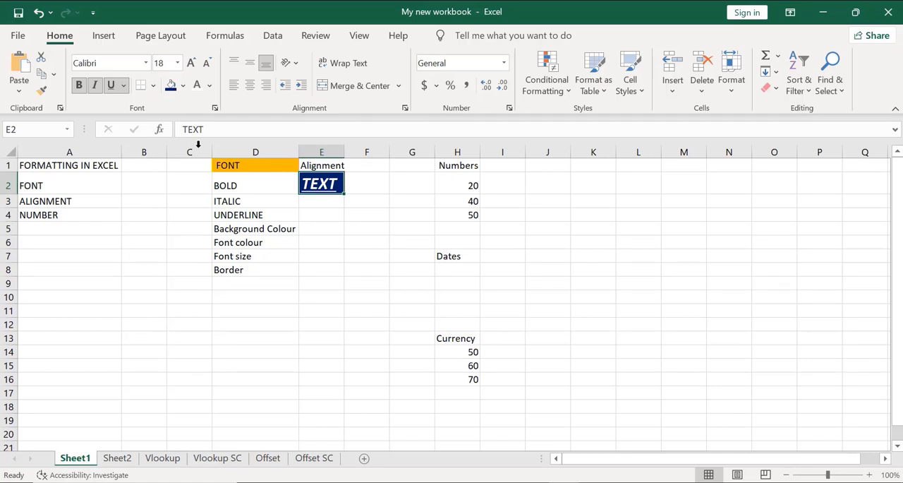
{"action": "left_click", "coordinate": [168, 64]}
{"action": "left_click", "coordinate": [179, 63]}
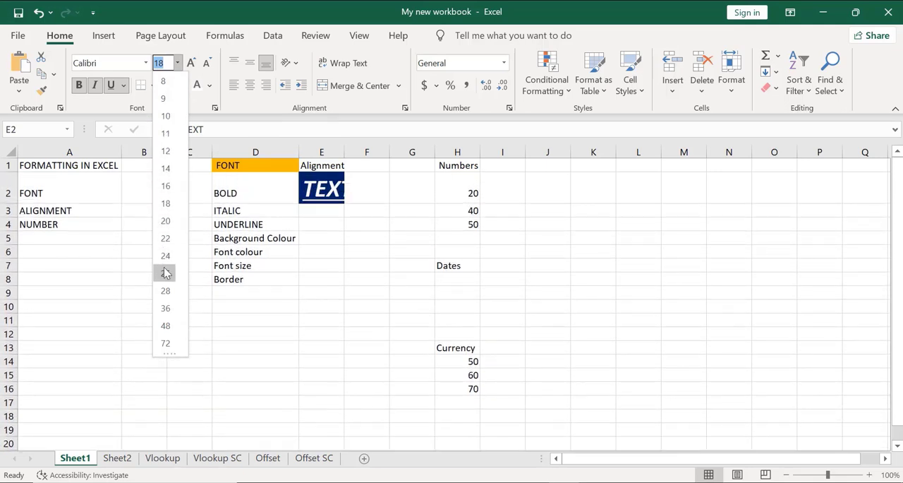
{"action": "left_click", "coordinate": [173, 168]}
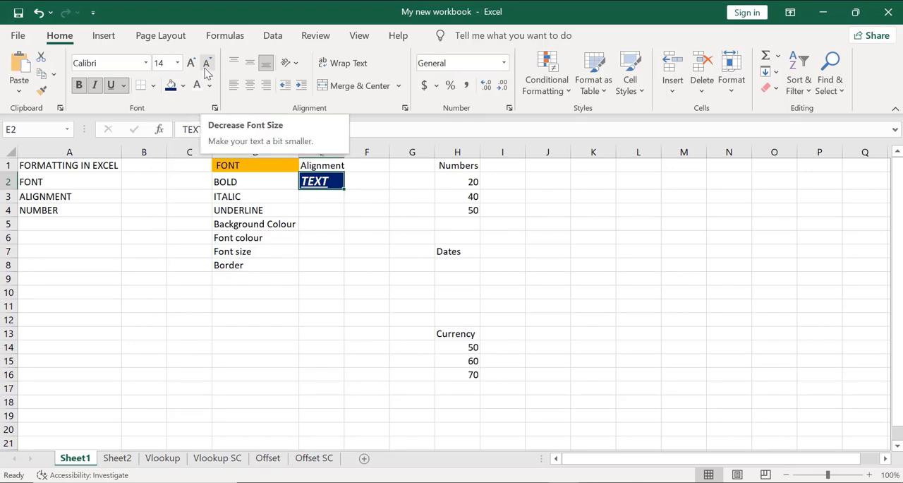
Decrease the font size of cell E2 stepwise to 8, and increase it stepwise to 16
{"action": "left_click", "coordinate": [206, 63]}
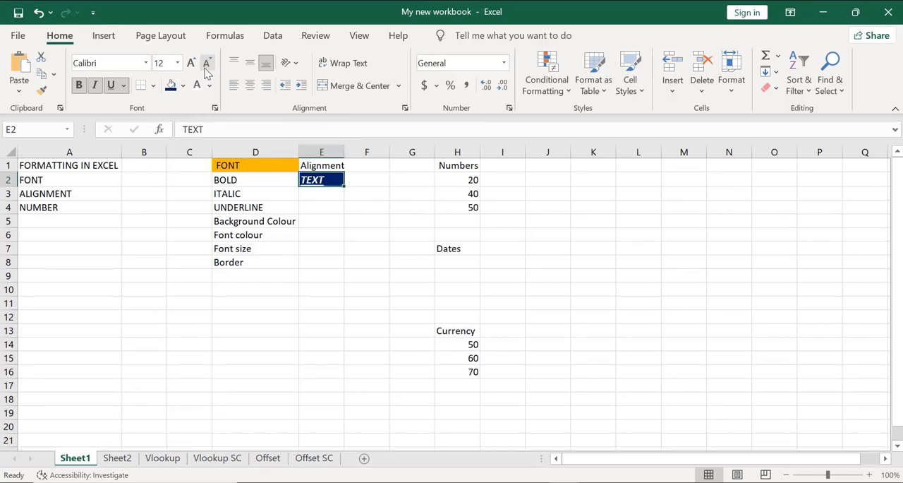
{"action": "left_click", "coordinate": [206, 64]}
{"action": "left_click", "coordinate": [206, 64]}
{"action": "left_click", "coordinate": [206, 63]}
{"action": "left_click", "coordinate": [206, 63]}
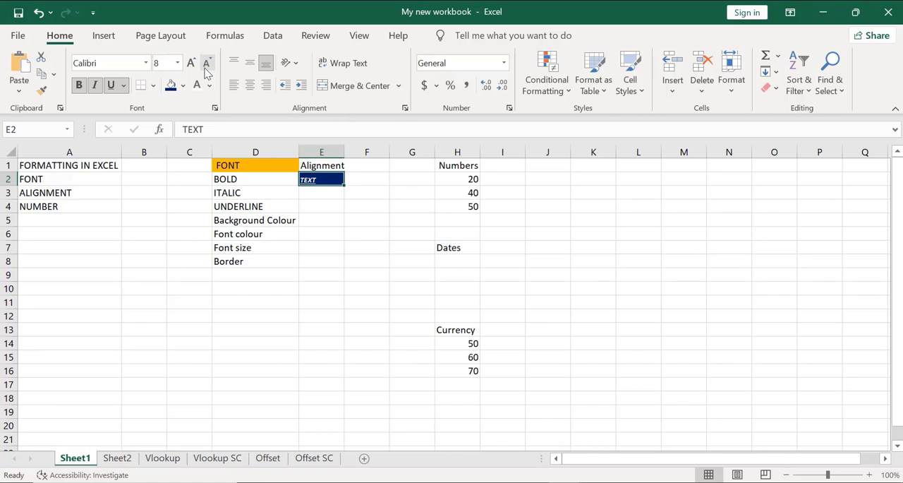
{"action": "left_click", "coordinate": [190, 67]}
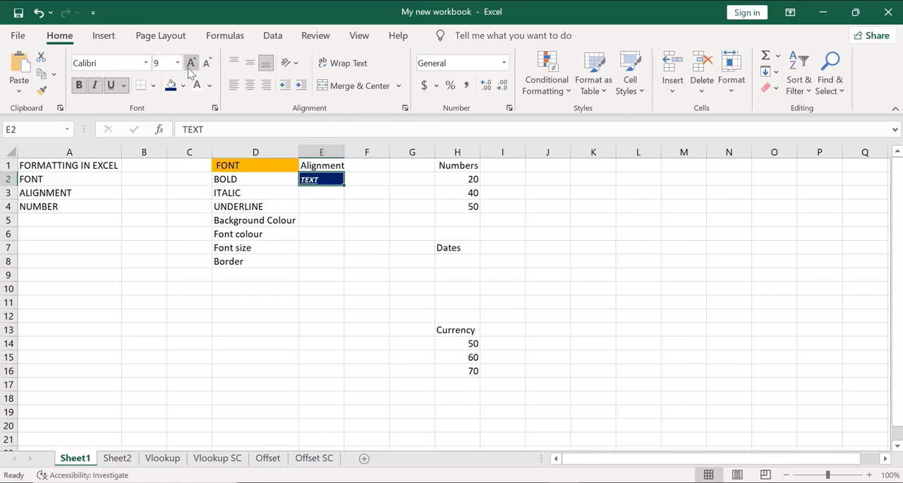
{"action": "left_click", "coordinate": [190, 67]}
{"action": "left_click", "coordinate": [189, 67]}
{"action": "left_click", "coordinate": [190, 67]}
{"action": "left_click", "coordinate": [190, 67]}
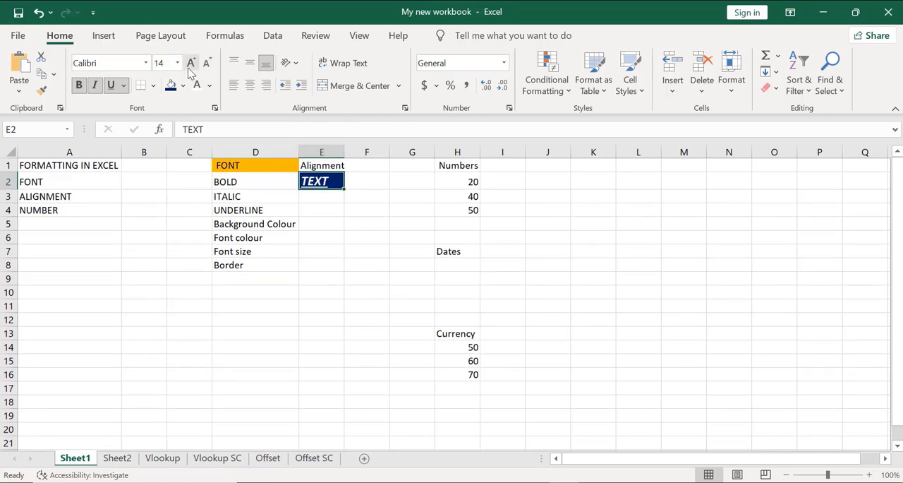
{"action": "left_click", "coordinate": [190, 67]}
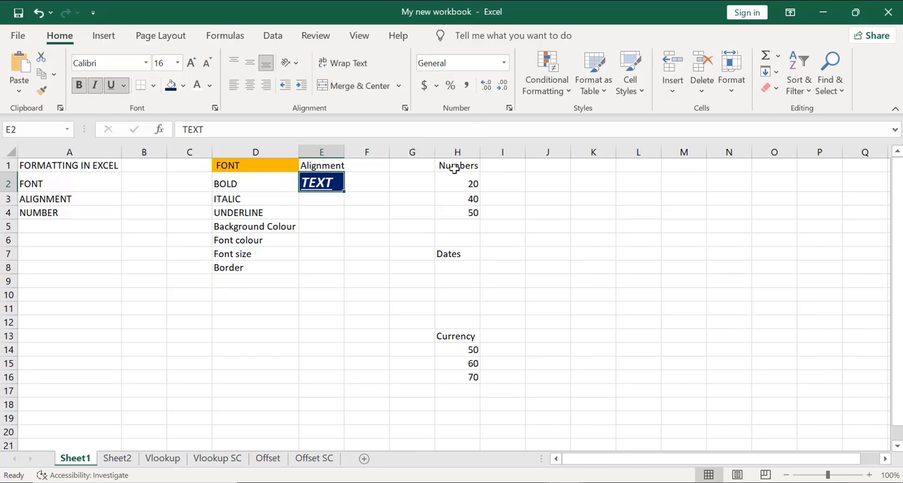
Apply the Number format to the empty cell K3
{"action": "left_click", "coordinate": [654, 108]}
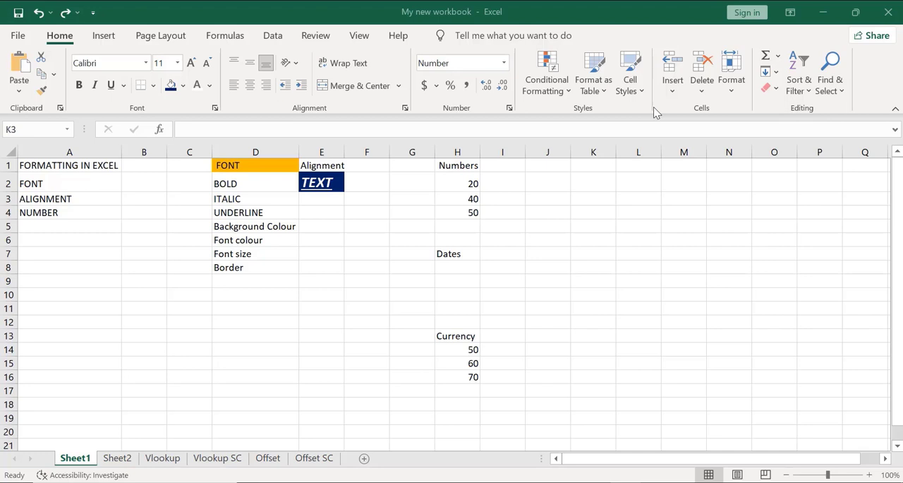
{"action": "left_click", "coordinate": [505, 64]}
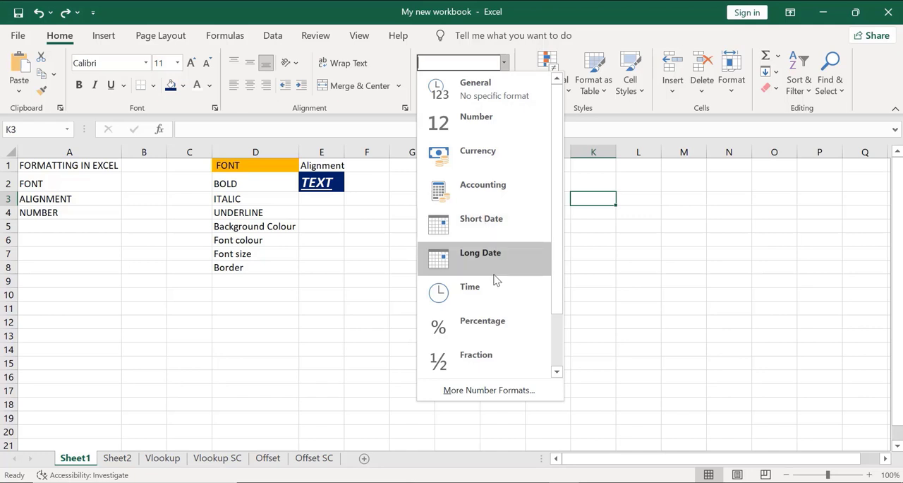
{"action": "left_click", "coordinate": [472, 136]}
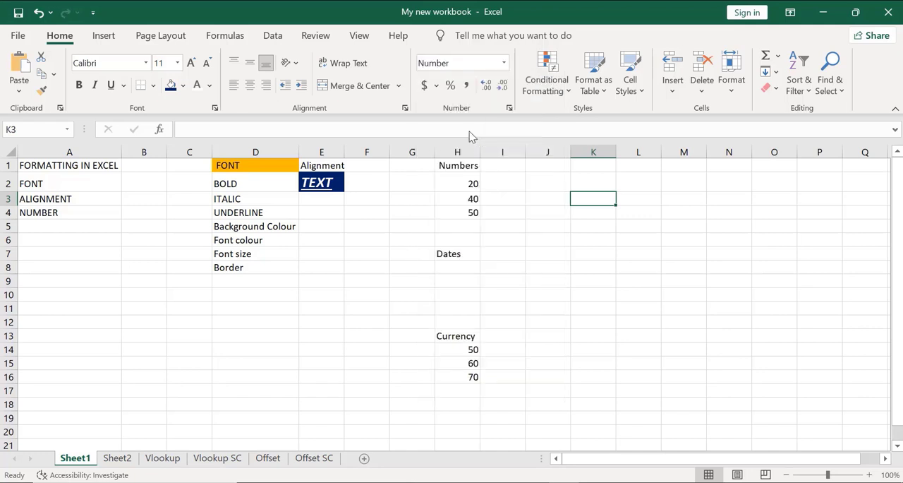
Increase the decimals of the numbers in H2:H4 to two places and reduce them back to none
{"action": "left_click", "coordinate": [452, 182]}
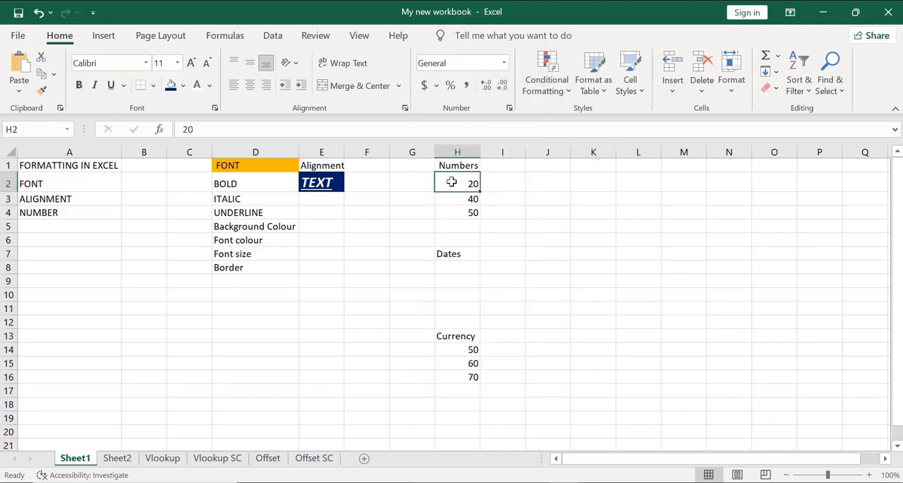
{"action": "key", "text": "shift+Down"}
{"action": "key", "text": "shift+Down"}
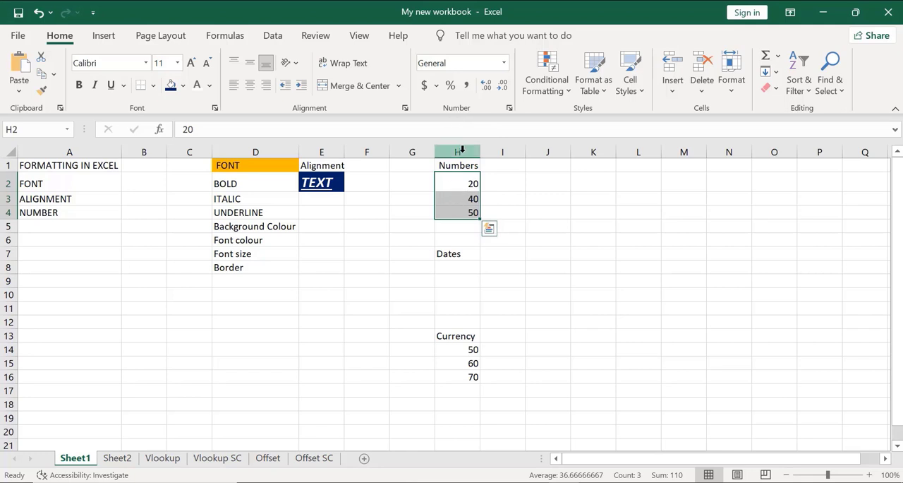
{"action": "left_click", "coordinate": [486, 86]}
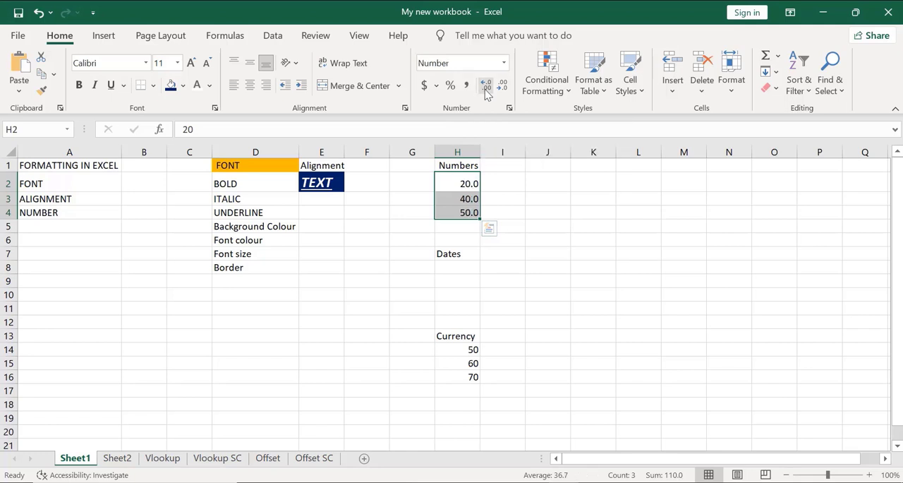
{"action": "left_click", "coordinate": [486, 92]}
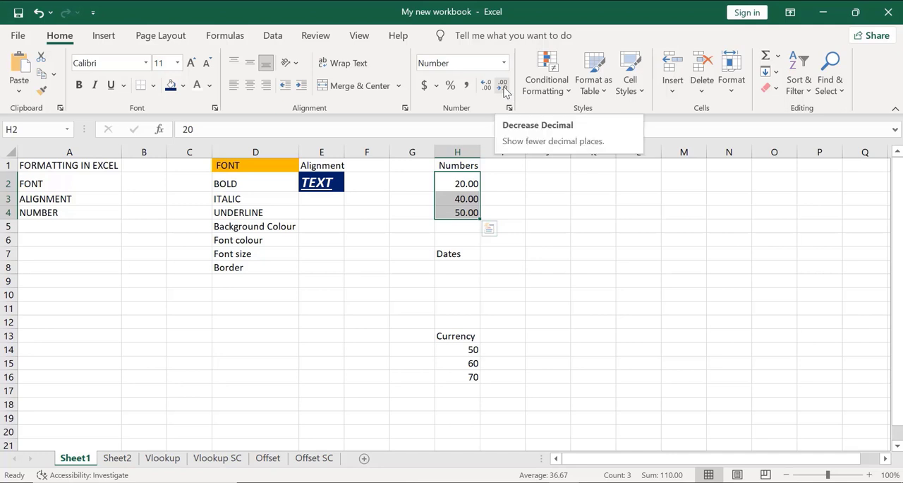
{"action": "left_click", "coordinate": [503, 86]}
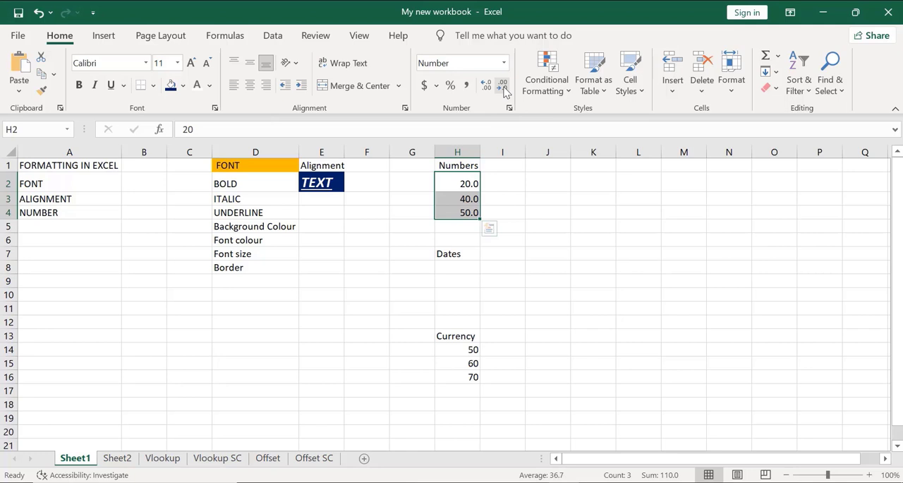
{"action": "left_click", "coordinate": [503, 86]}
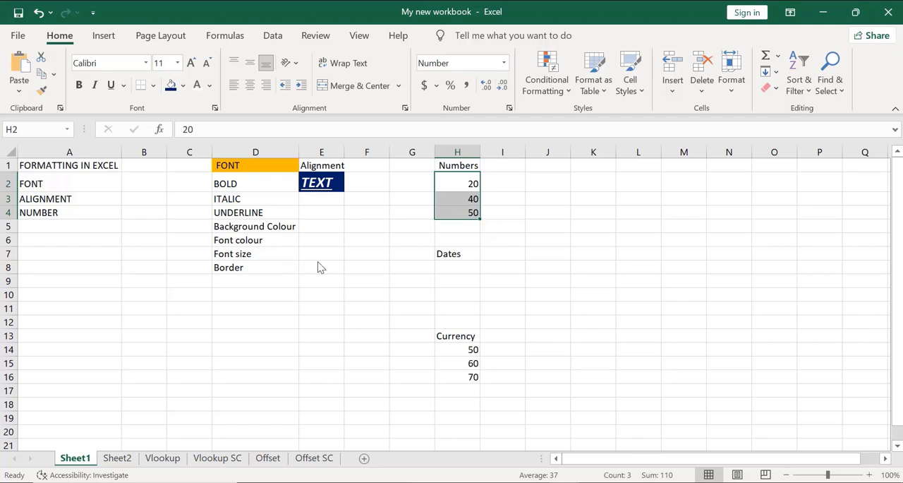
Enter the number 56.3456789 in cell K3
{"action": "left_click", "coordinate": [578, 192]}
{"action": "left_click", "coordinate": [591, 197]}
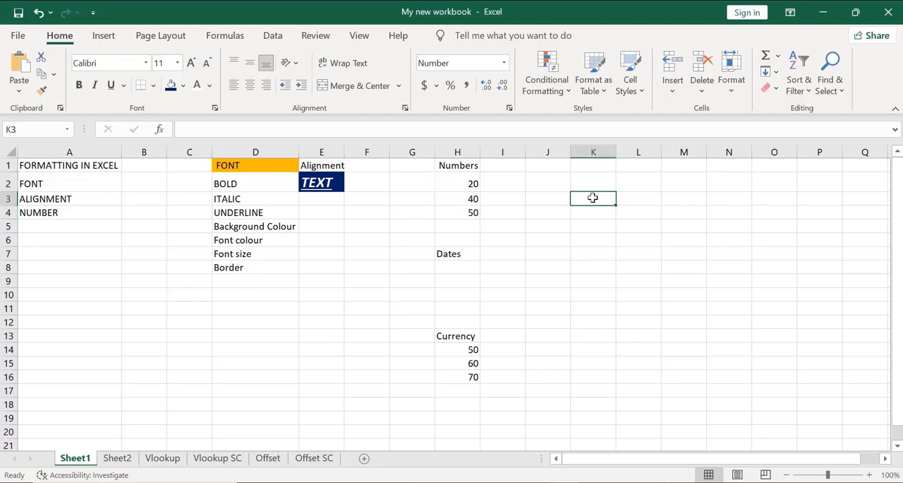
{"action": "type", "text": "56"}
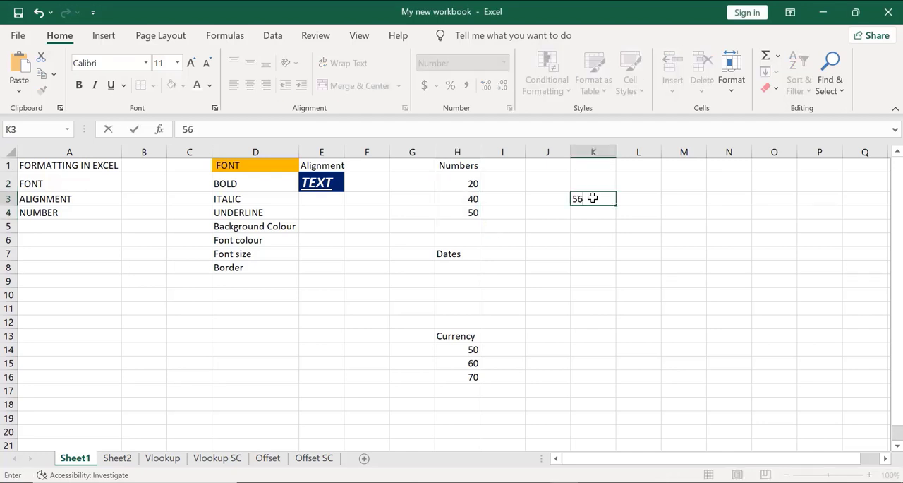
{"action": "type", "text": ".3456789"}
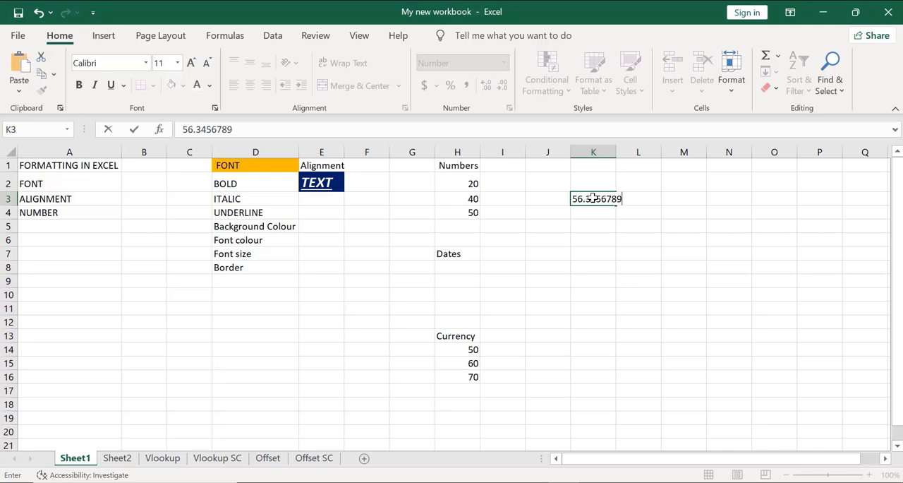
{"action": "key", "text": "Return"}
Reduce the decimals of the number in cell K3 stepwise to two places and increase them again
{"action": "left_click", "coordinate": [607, 199]}
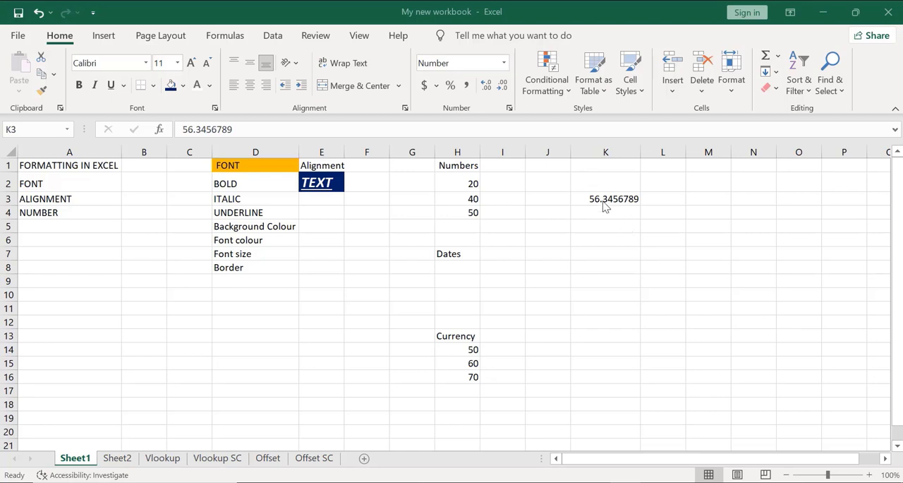
{"action": "left_click", "coordinate": [503, 85]}
{"action": "left_click", "coordinate": [503, 85]}
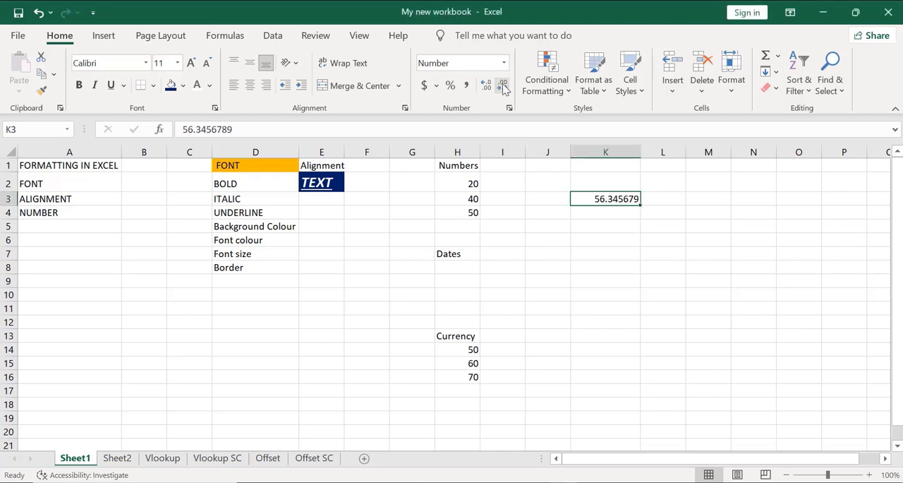
{"action": "left_click", "coordinate": [503, 85]}
{"action": "left_click", "coordinate": [503, 85]}
{"action": "left_click", "coordinate": [503, 85]}
{"action": "left_click", "coordinate": [503, 86]}
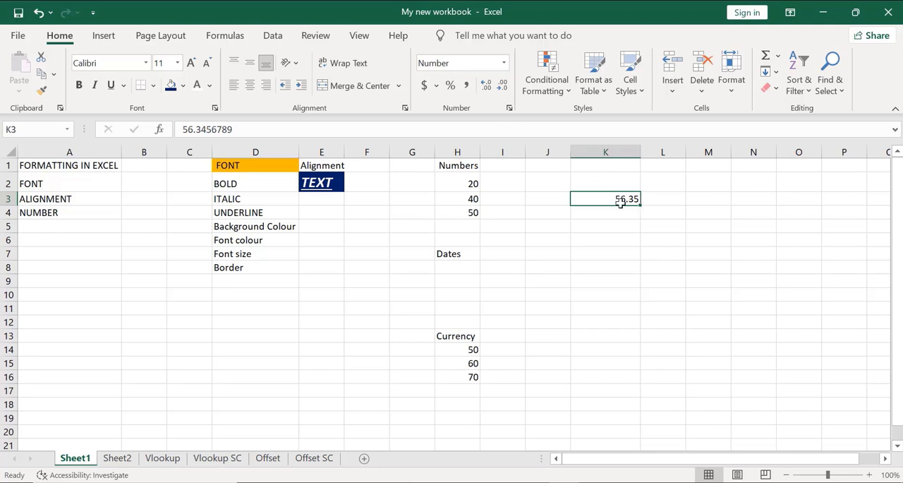
{"action": "left_click", "coordinate": [484, 87]}
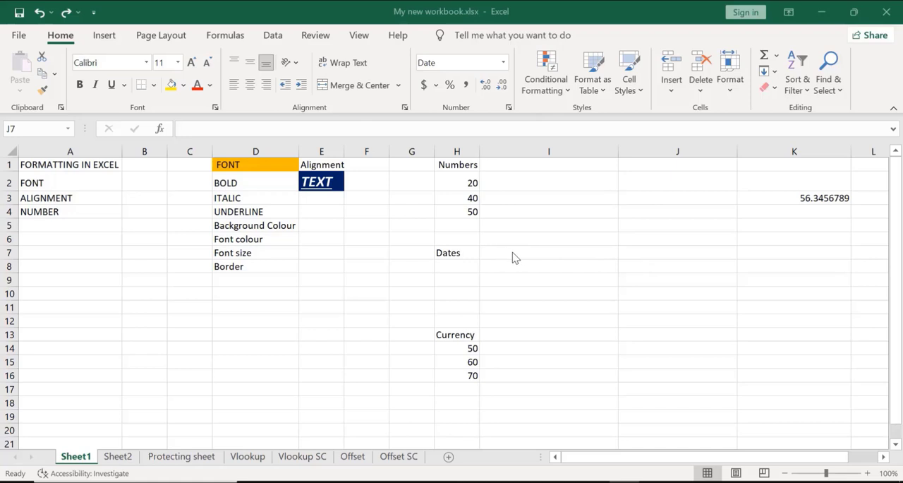
Format cells J7:J8 as Date with the 2012-03-14 type
{"action": "left_click", "coordinate": [629, 254]}
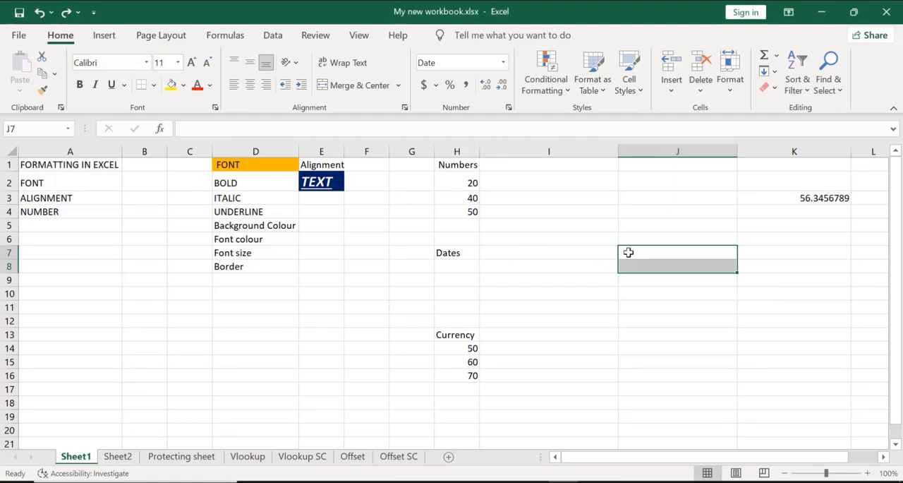
{"action": "key", "text": "ctrl+1"}
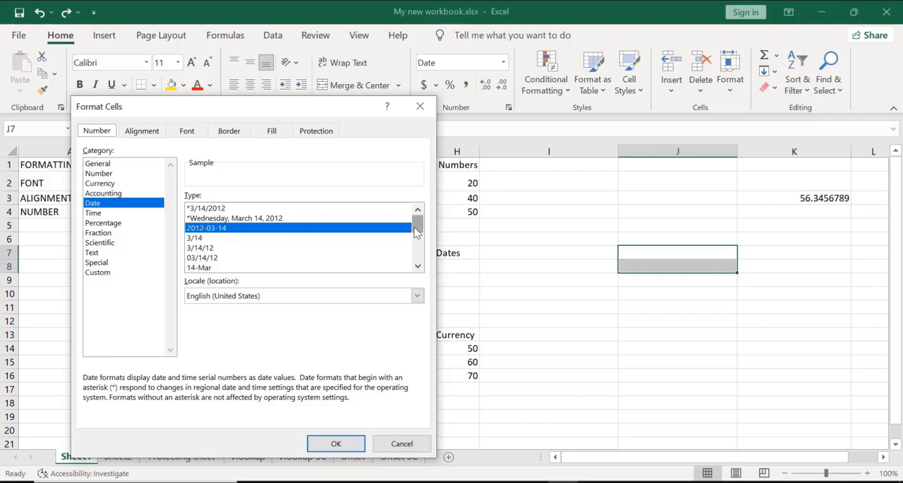
{"action": "left_click_drag", "start_coordinate": [417, 233], "coordinate": [417, 209]}
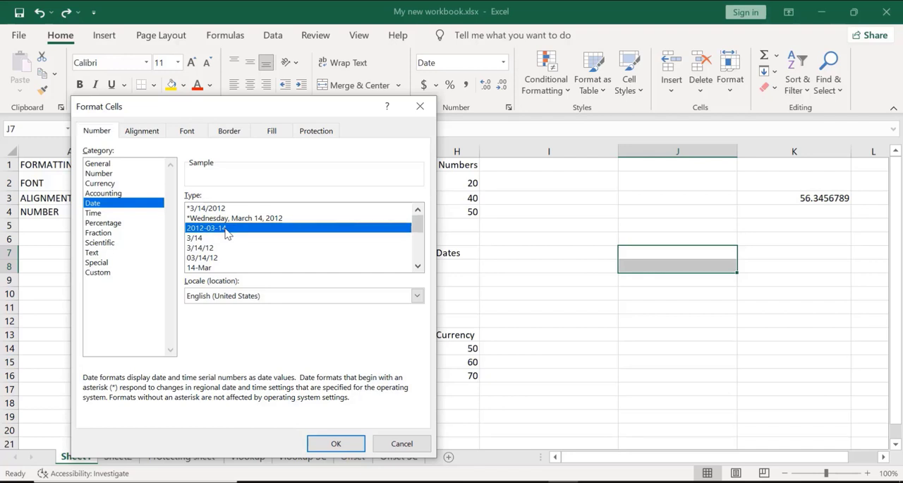
{"action": "left_click", "coordinate": [319, 442]}
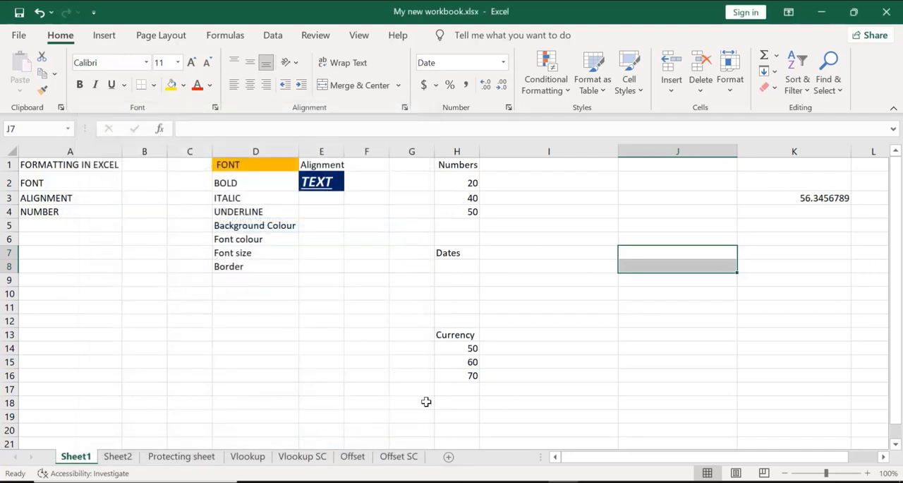
Enter the date 10/12/2007 in cell J7
{"action": "left_click", "coordinate": [643, 254]}
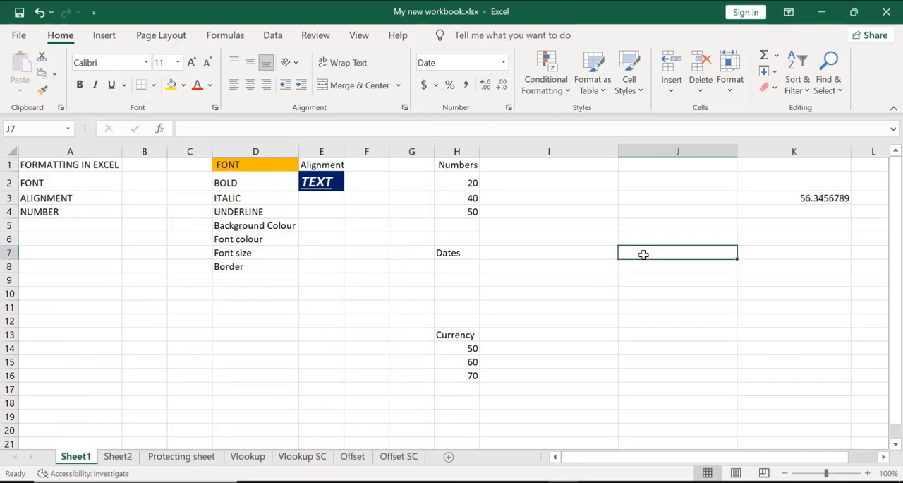
{"action": "type", "text": "10/"}
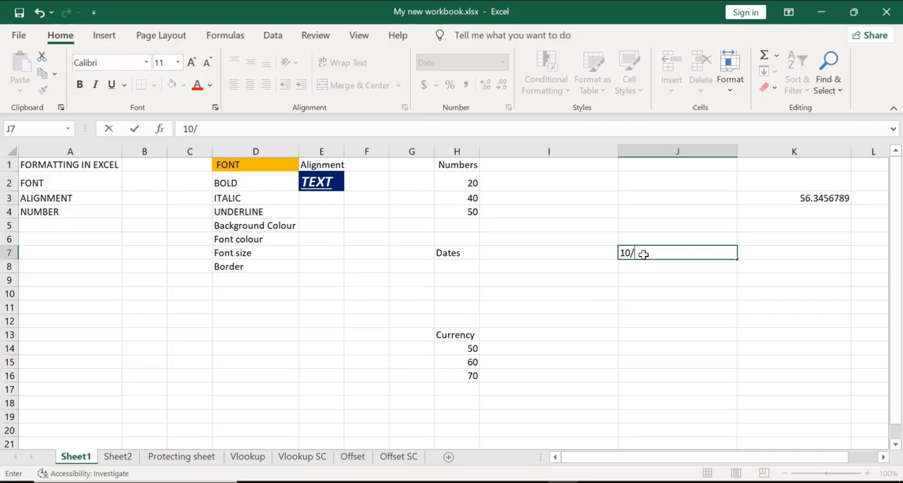
{"action": "type", "text": "12/2007"}
{"action": "key", "text": "Return"}
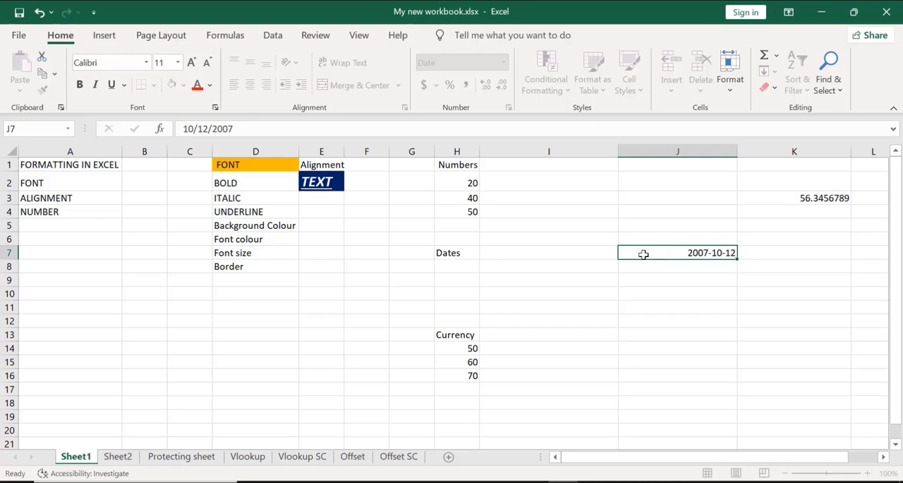
Change the date format of cell J7 to the long type "Wednesday, March 14, 2012"
{"action": "left_click", "coordinate": [672, 253]}
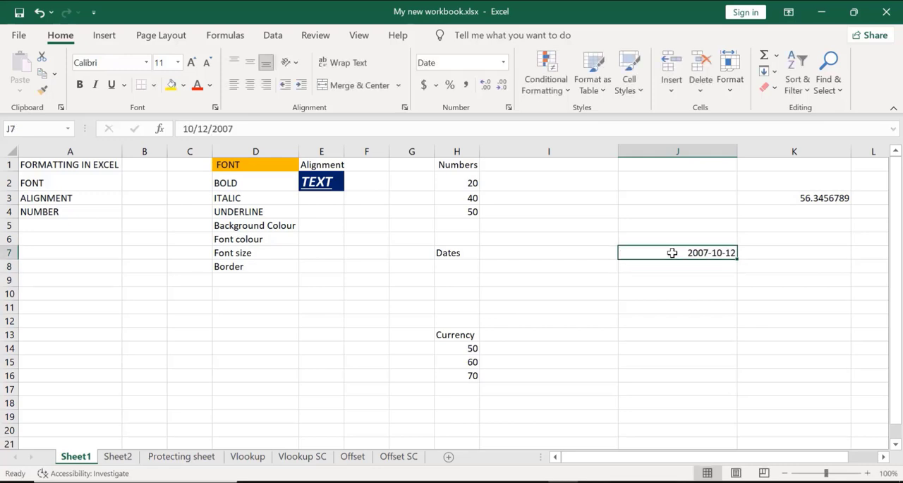
{"action": "key", "text": "ctrl+1"}
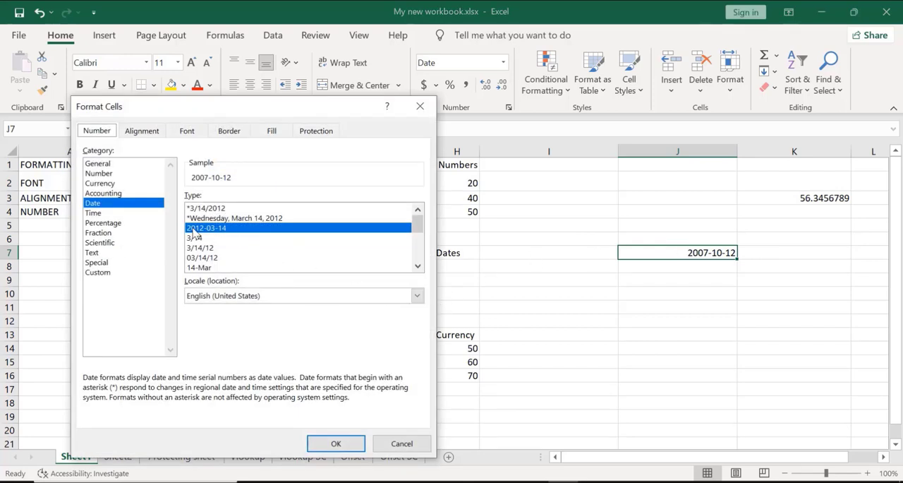
{"action": "left_click", "coordinate": [233, 219]}
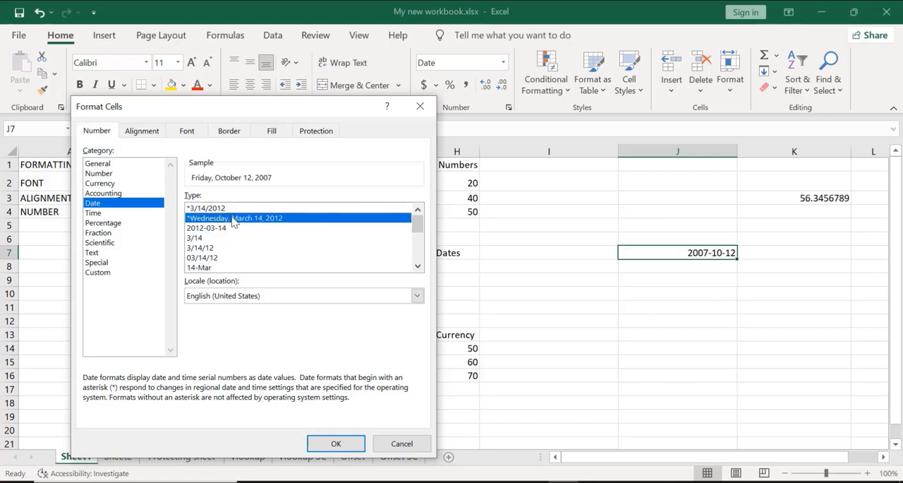
{"action": "left_click", "coordinate": [332, 442]}
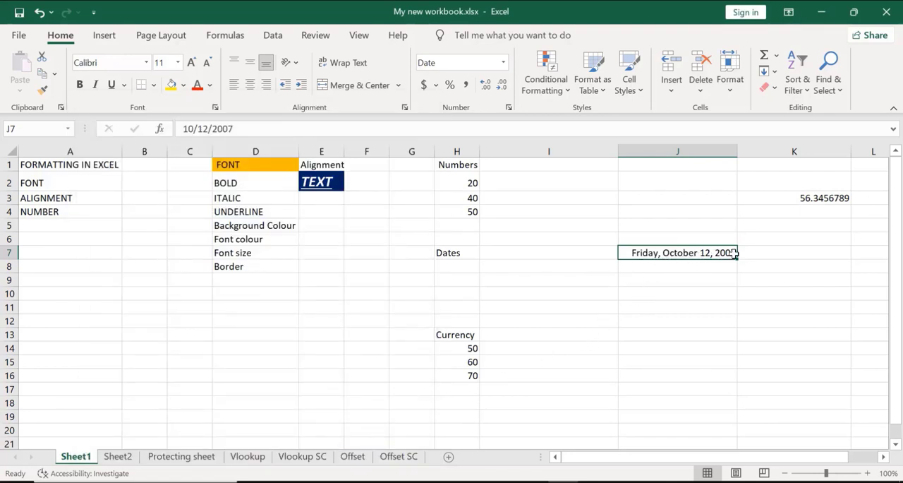
Keep the 2012-03-14 date type for cell J8 and enter the date 12/12/2012 there
{"action": "left_click", "coordinate": [655, 271]}
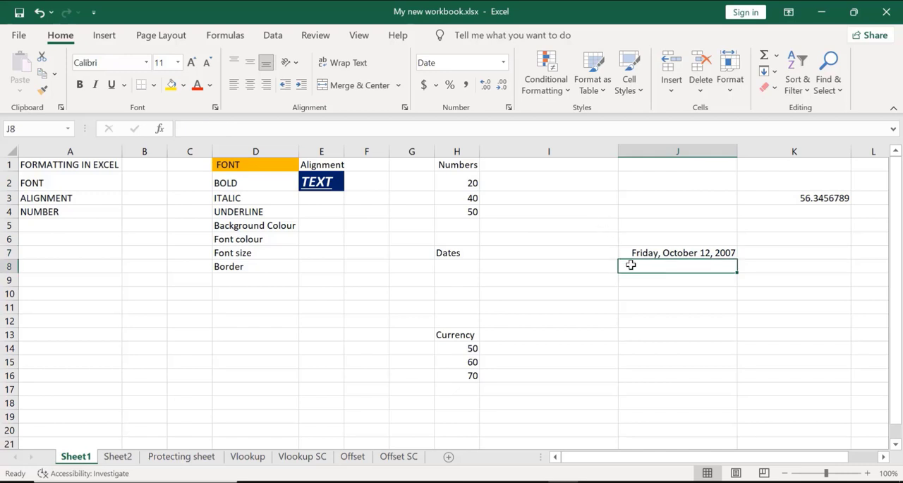
{"action": "key", "text": "ctrl+1"}
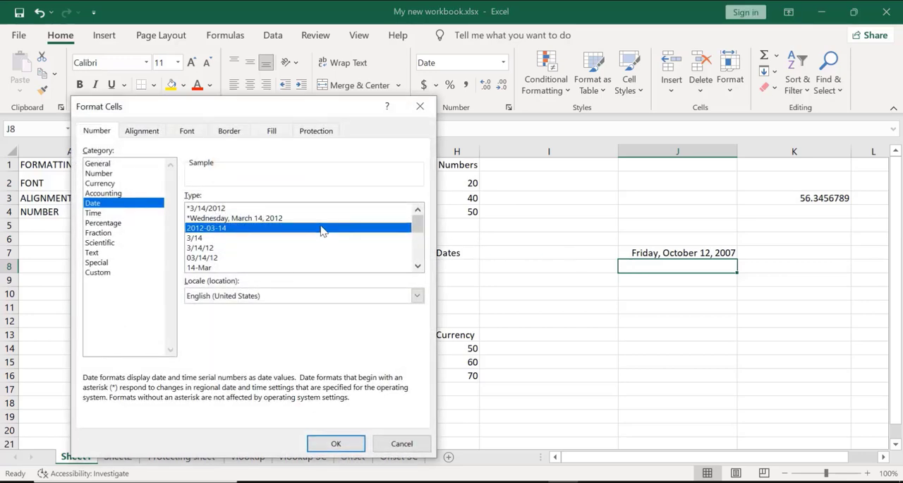
{"action": "left_click", "coordinate": [337, 441]}
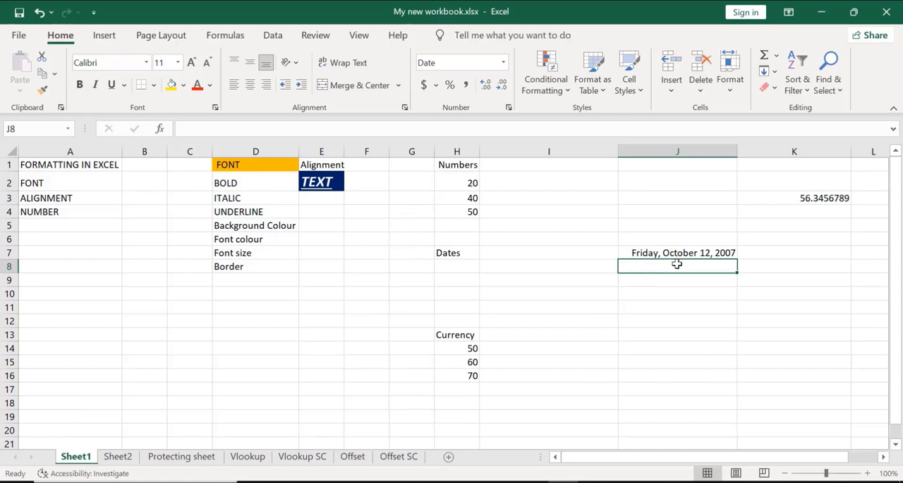
{"action": "type", "text": "12/"}
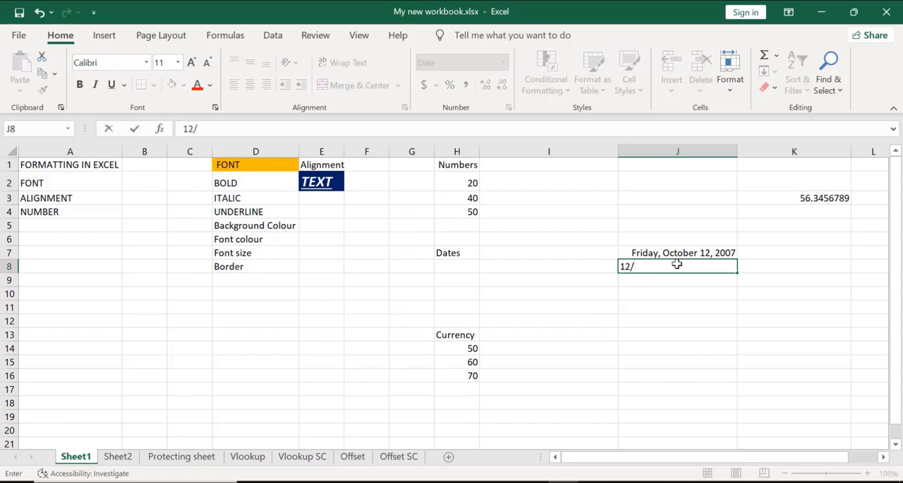
{"action": "type", "text": "12/12"}
{"action": "key", "text": "Return"}
Change the date format of cell J8 to the long type "Wednesday, March 14, 2012"
{"action": "left_click", "coordinate": [677, 266]}
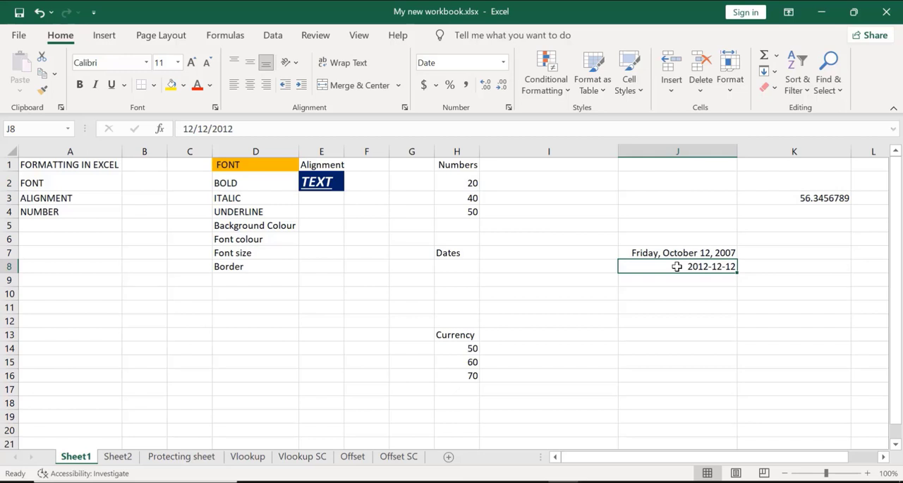
{"action": "key", "text": "ctrl+1"}
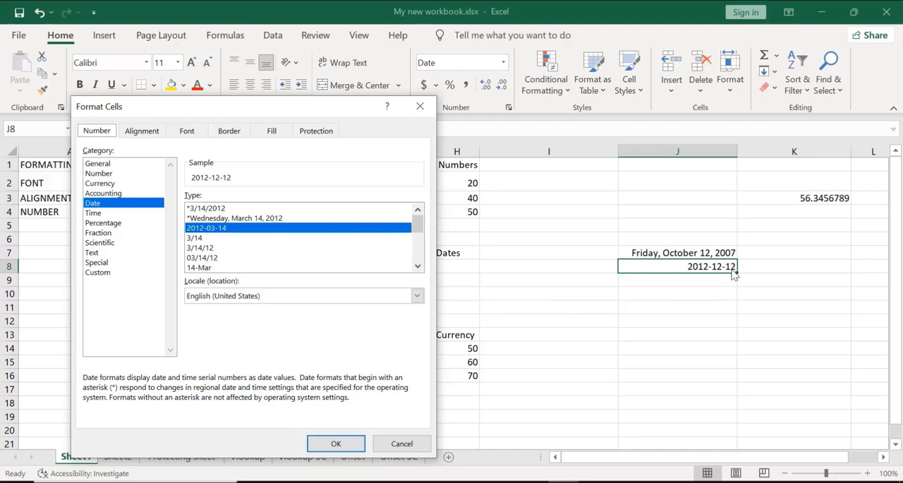
{"action": "left_click", "coordinate": [229, 218]}
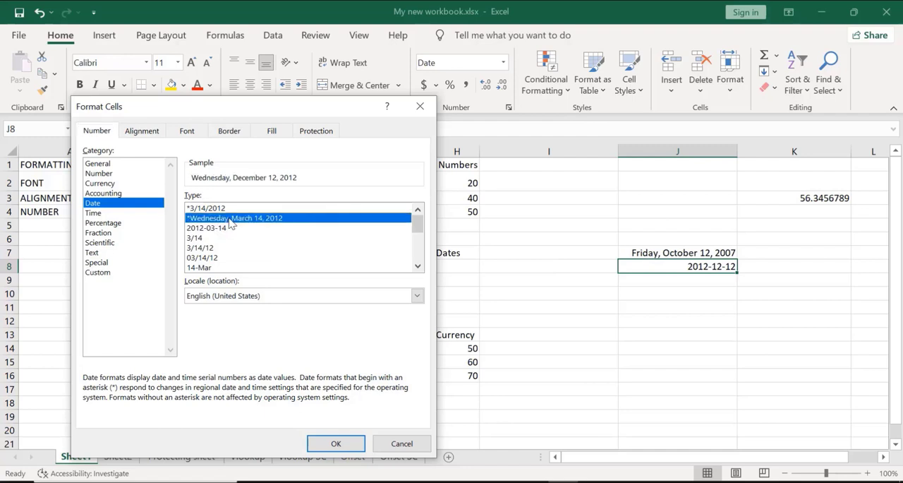
{"action": "left_click", "coordinate": [335, 444]}
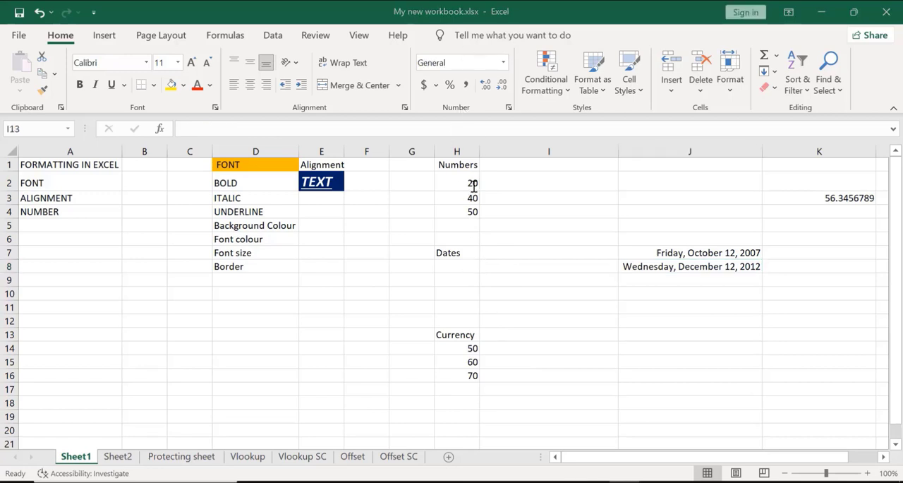
Format the empty cells I13:I16 as Currency with the ₦ Edo symbol and two decimal places
{"action": "left_click", "coordinate": [493, 330]}
{"action": "key", "text": "shift+Down"}
{"action": "key", "text": "shift+Down"}
{"action": "key", "text": "shift+Down"}
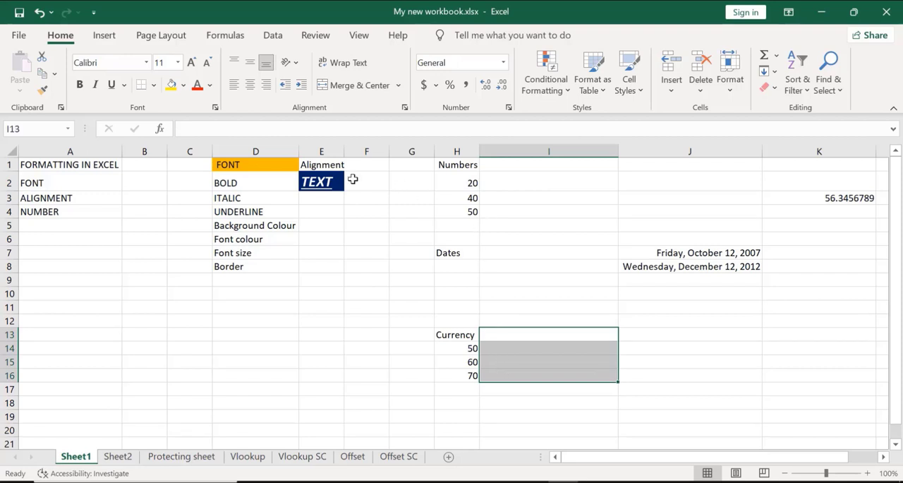
{"action": "key", "text": "ctrl+1"}
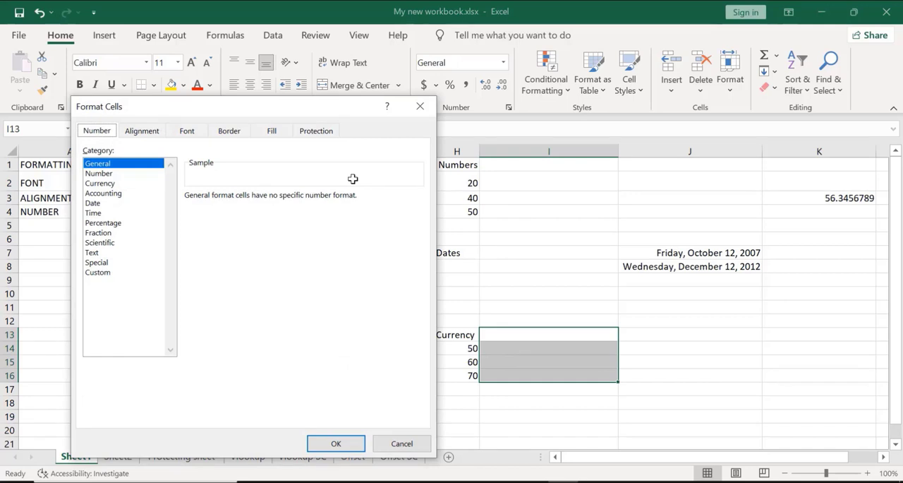
{"action": "left_click", "coordinate": [104, 183]}
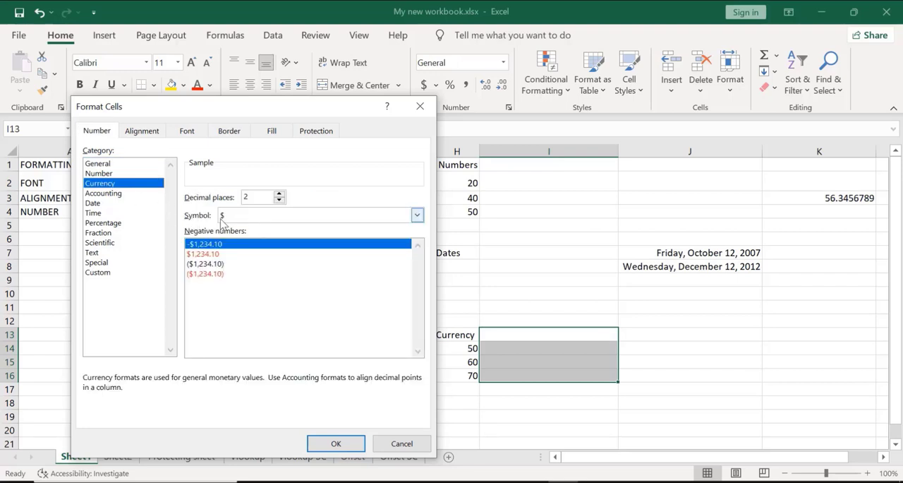
{"action": "left_click", "coordinate": [417, 215]}
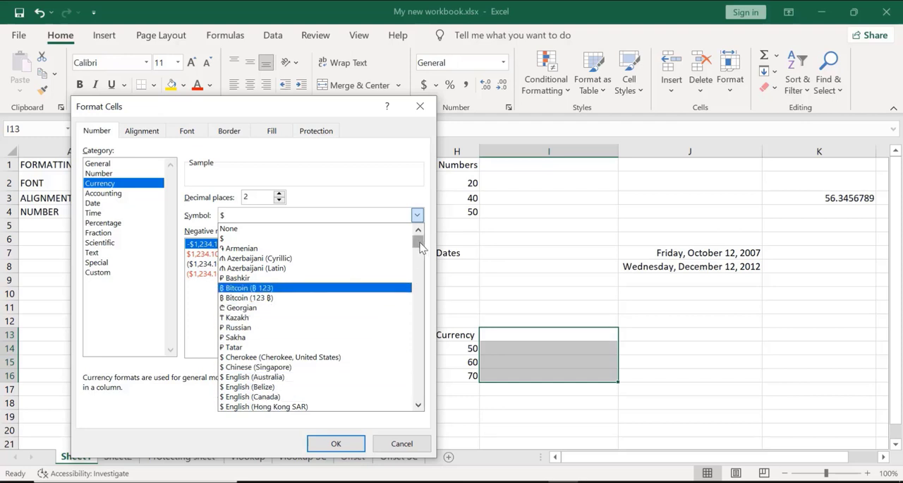
{"action": "left_click_drag", "start_coordinate": [420, 243], "coordinate": [418, 261]}
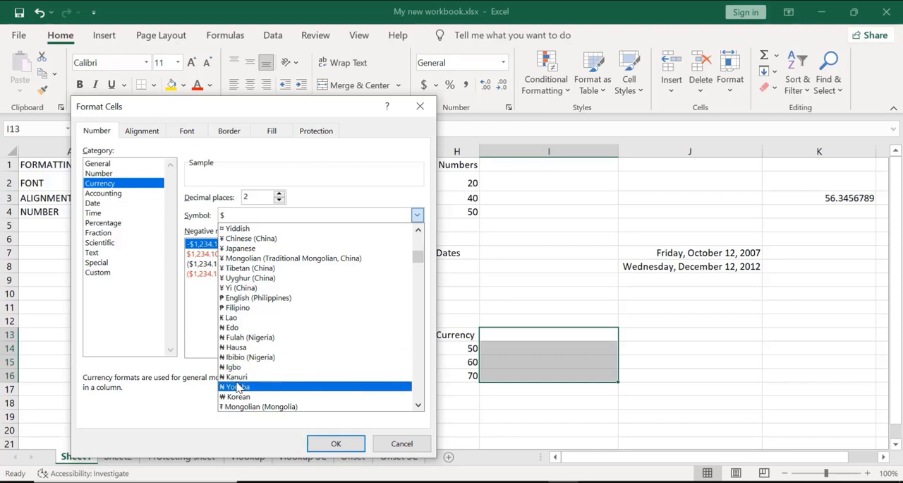
{"action": "left_click", "coordinate": [239, 328]}
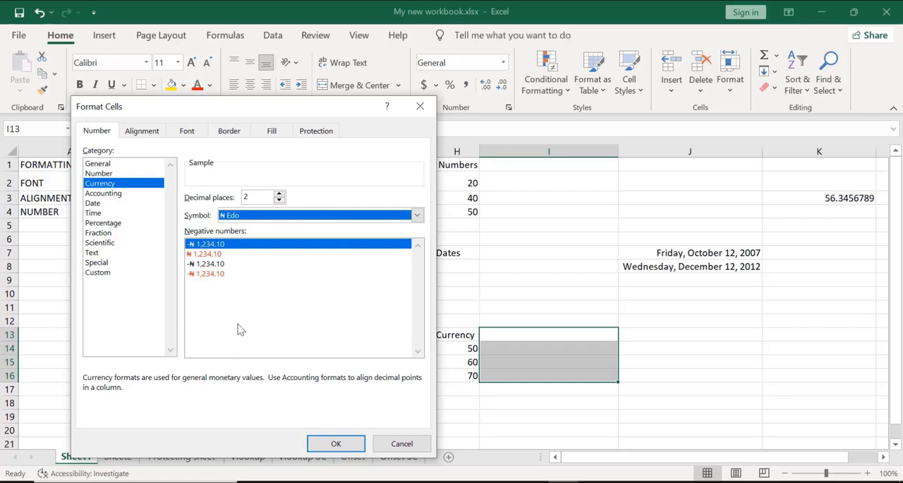
{"action": "left_click", "coordinate": [329, 443]}
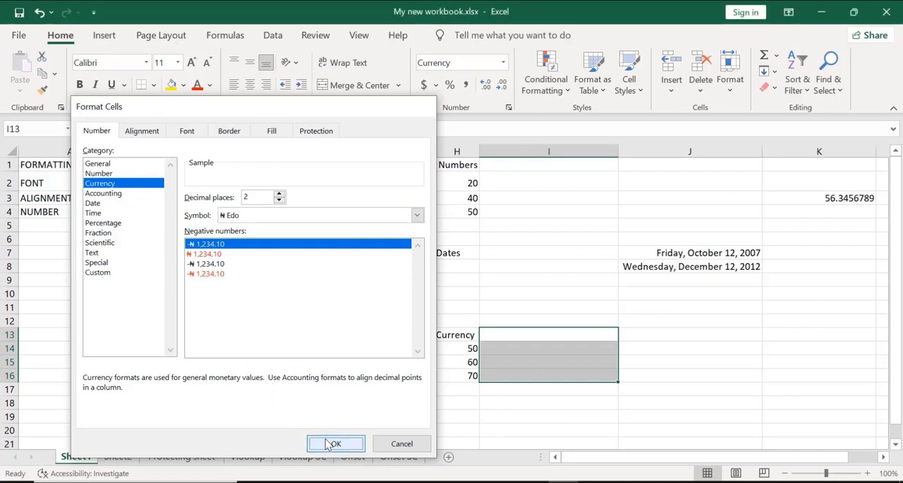
Enter the amounts 3500 in cell I13 and 4900 in cell I14
{"action": "left_click", "coordinate": [523, 337]}
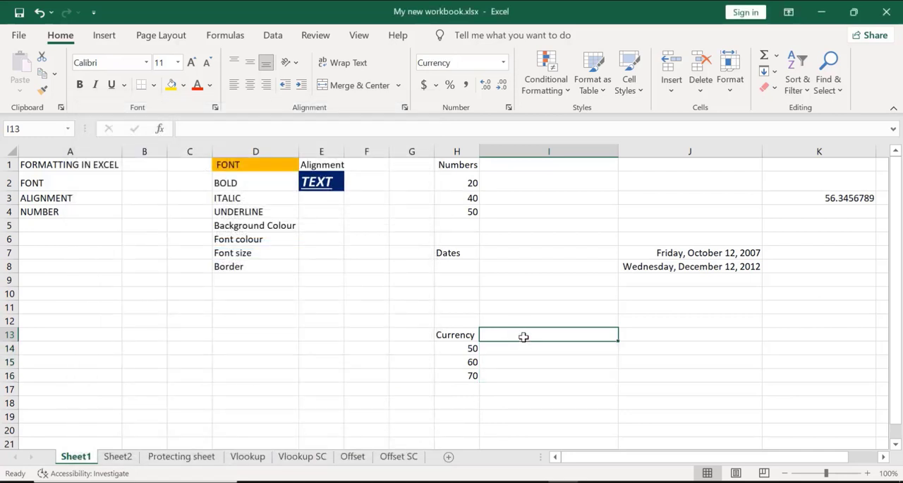
{"action": "type", "text": "3"}
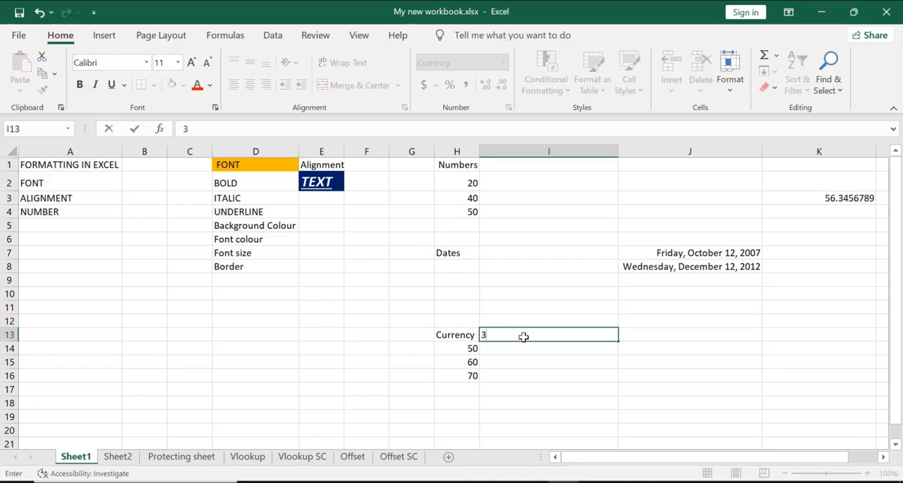
{"action": "type", "text": "500"}
{"action": "key", "text": "Return"}
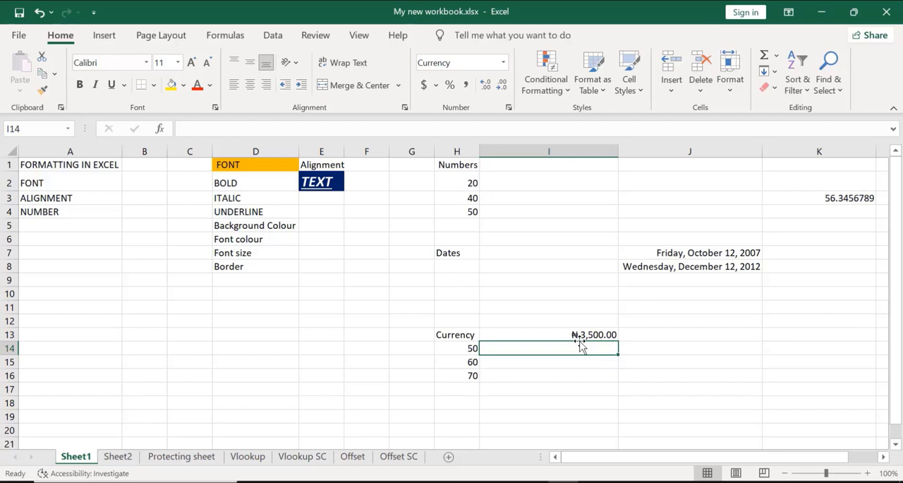
{"action": "type", "text": "4900"}
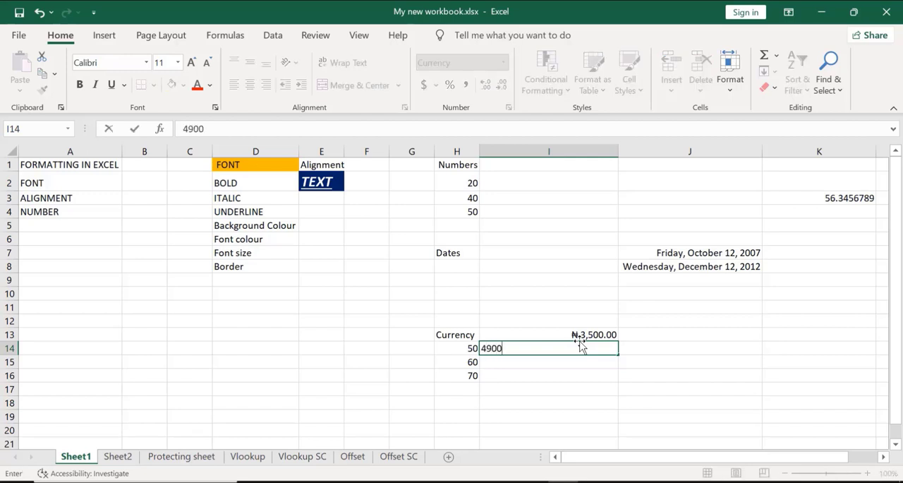
{"action": "key", "text": "Return"}
{"action": "left_click", "coordinate": [580, 338]}
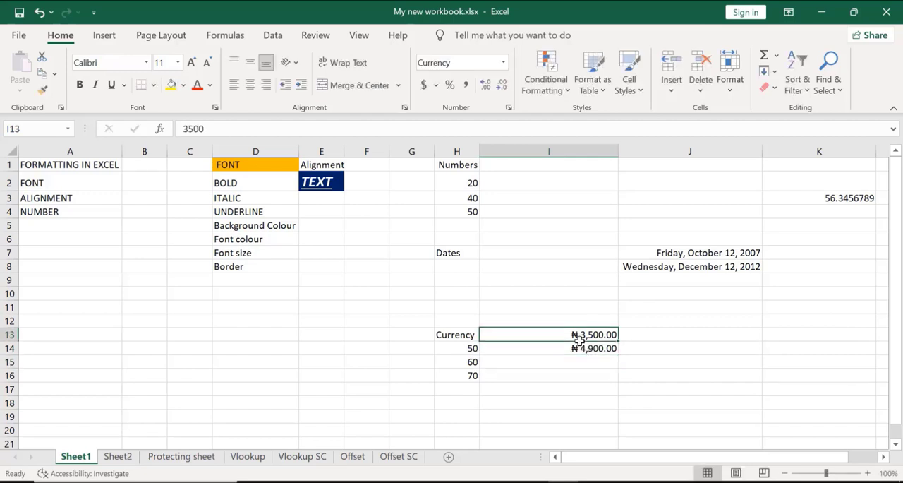
Enter the amounts 2300 in cell I15 and 1200 in cell I16
{"action": "key", "text": "Down"}
{"action": "key", "text": "Down"}
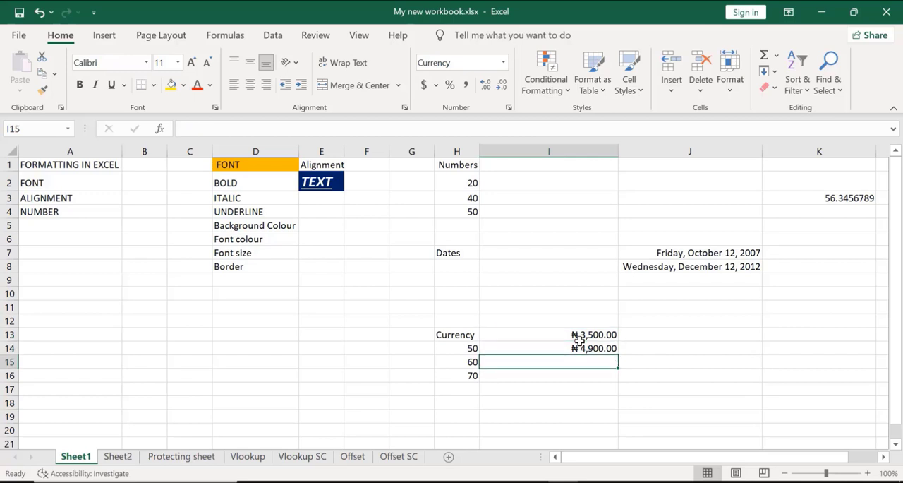
{"action": "type", "text": "23"}
{"action": "type", "text": "00"}
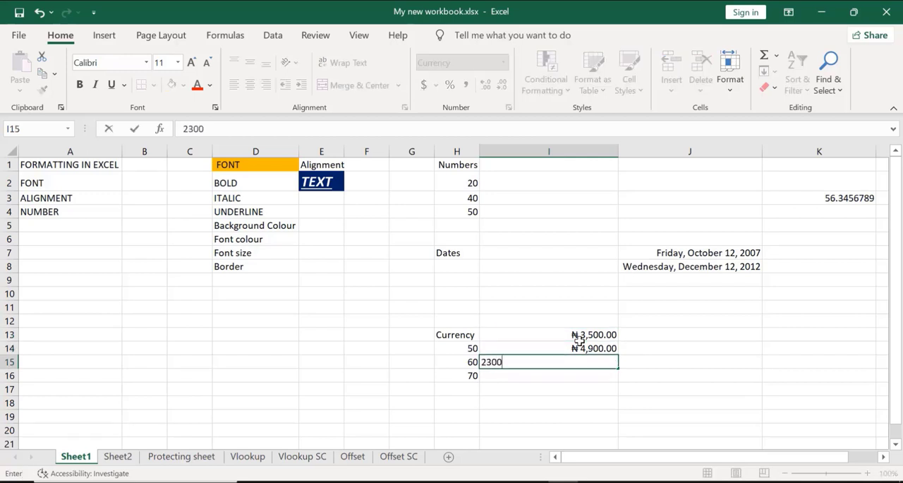
{"action": "key", "text": "Return"}
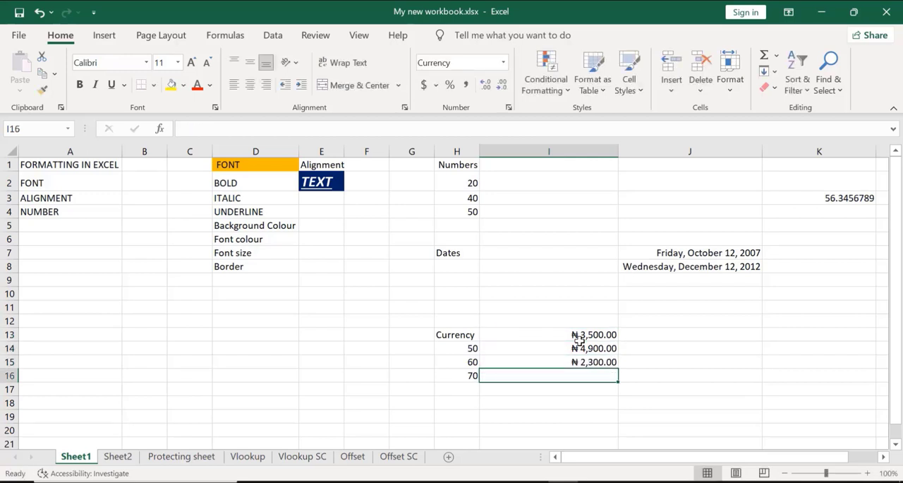
{"action": "type", "text": "1"}
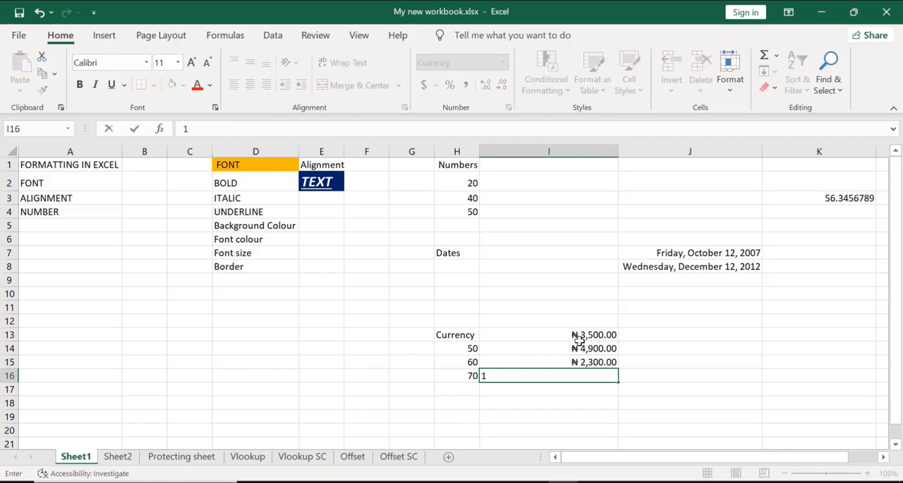
{"action": "type", "text": "200"}
{"action": "key", "text": "Return"}
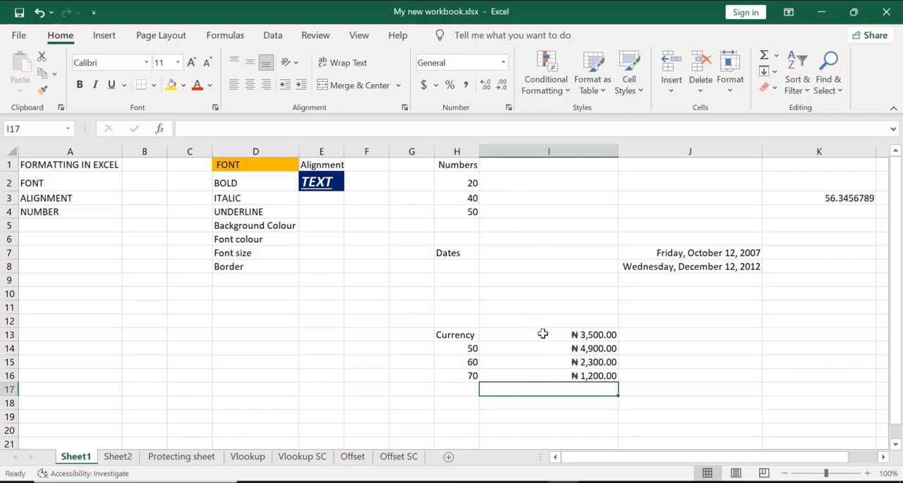
Change the currency symbol of cells I13:I16 to $ while keeping two decimal places
{"action": "left_click", "coordinate": [542, 333]}
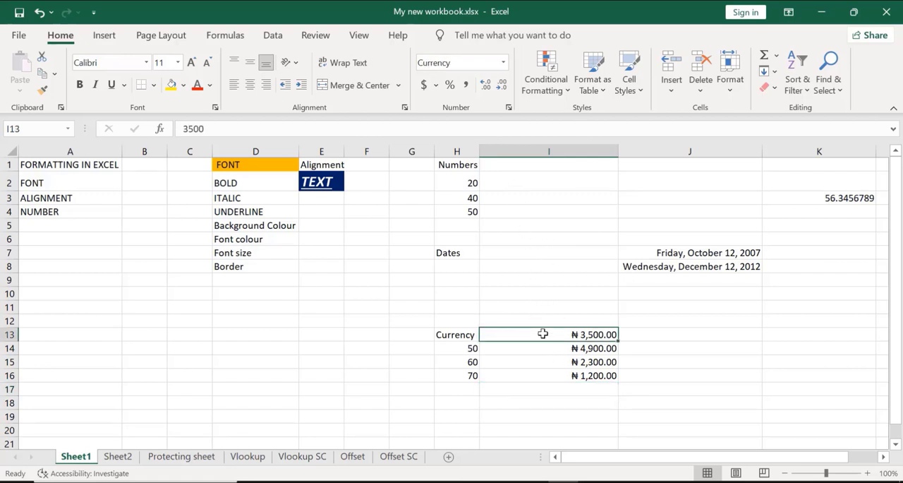
{"action": "key", "text": "shift+Down"}
{"action": "key", "text": "shift+Down"}
{"action": "key", "text": "shift+Down"}
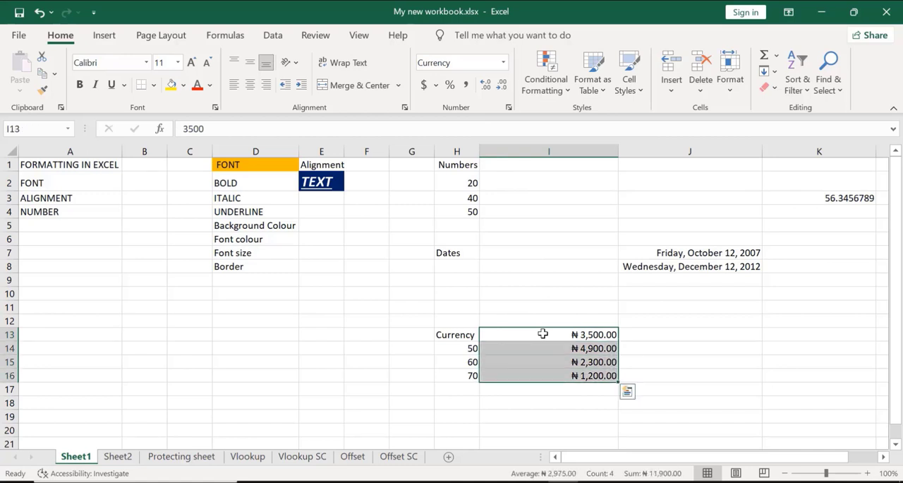
{"action": "key", "text": "ctrl+1"}
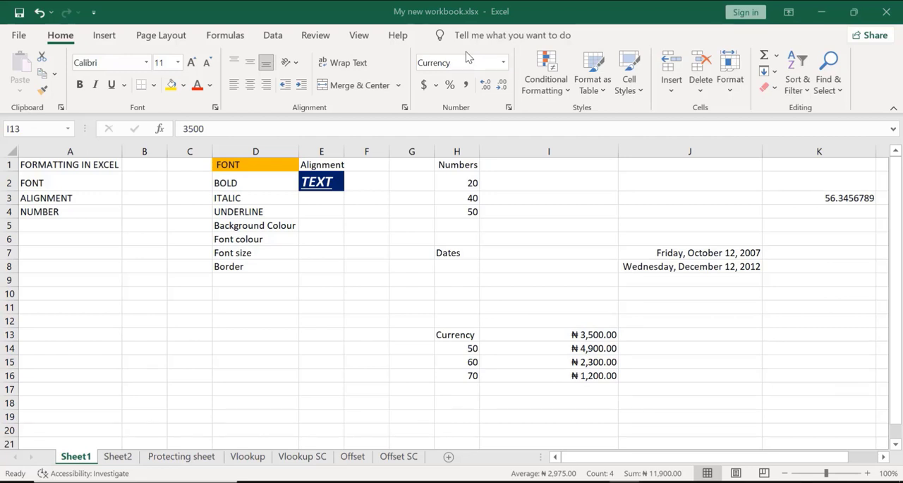
{"action": "left_click", "coordinate": [534, 334]}
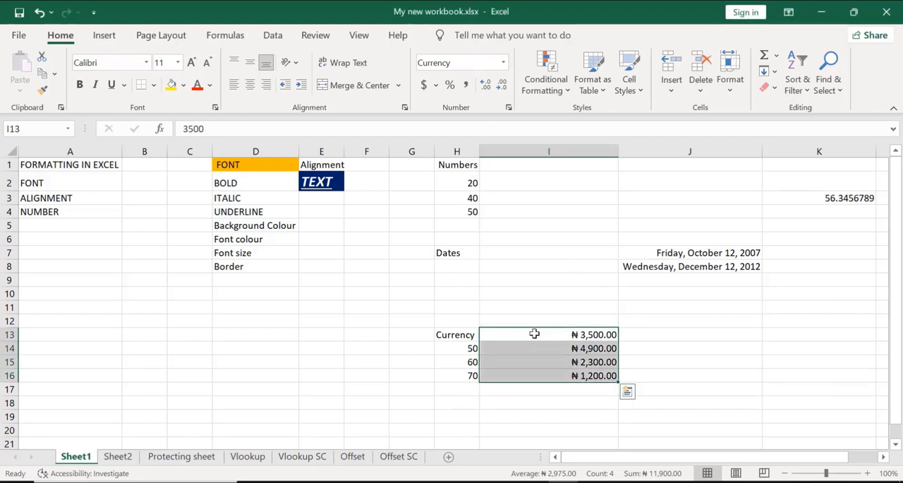
{"action": "key", "text": "ctrl+1"}
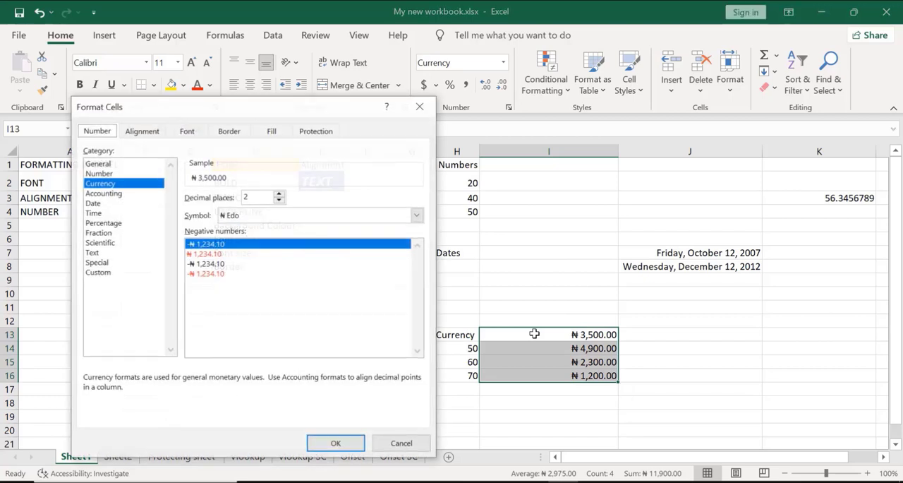
{"action": "left_click", "coordinate": [418, 215]}
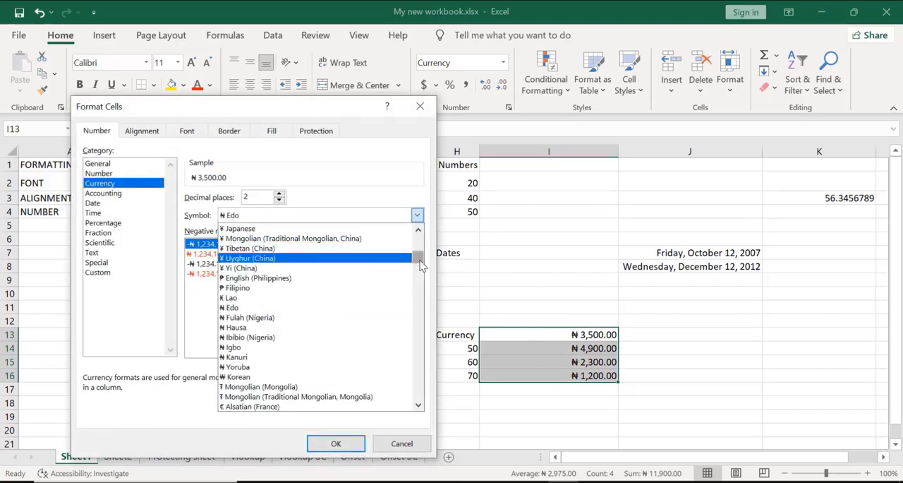
{"action": "left_click_drag", "start_coordinate": [420, 260], "coordinate": [419, 238]}
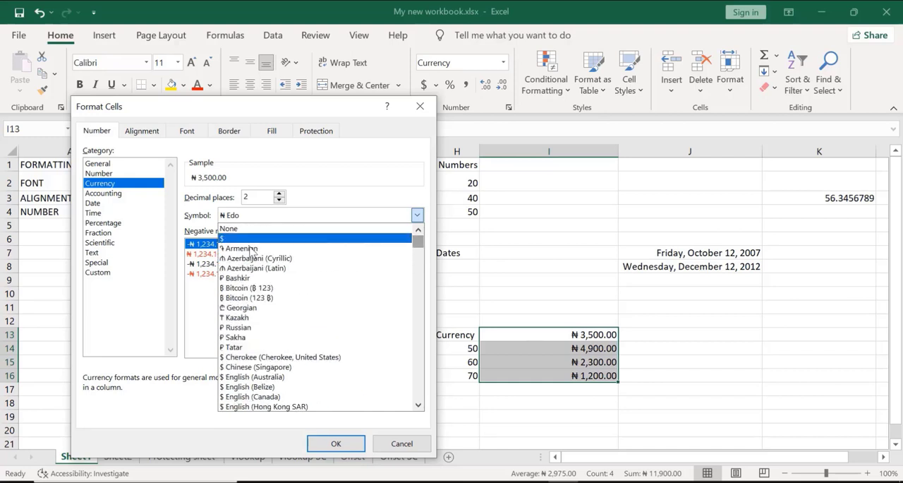
{"action": "left_click", "coordinate": [223, 239]}
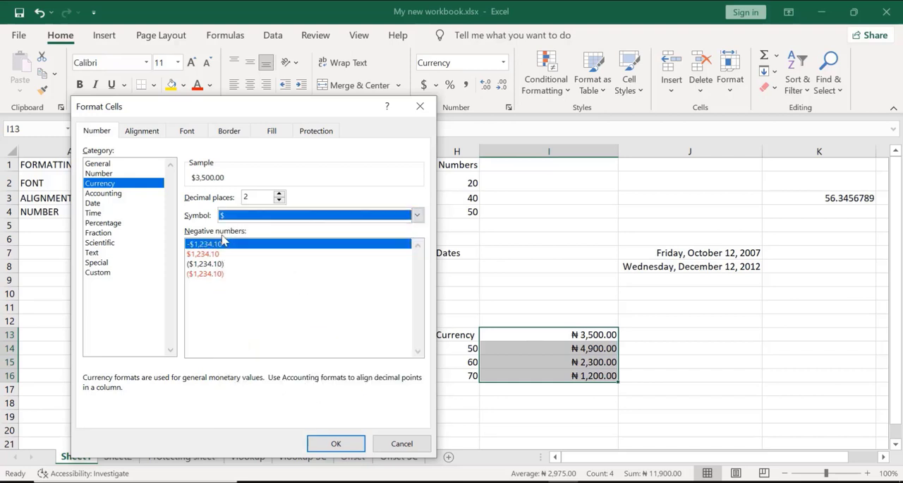
{"action": "left_click", "coordinate": [336, 444]}
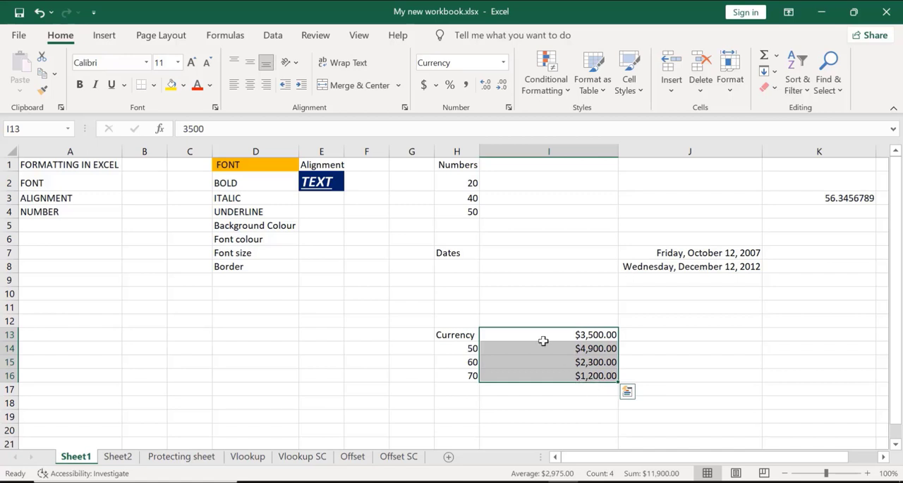
Decrease the decimals of the amount in cell I13 to zero places
{"action": "left_click", "coordinate": [474, 65]}
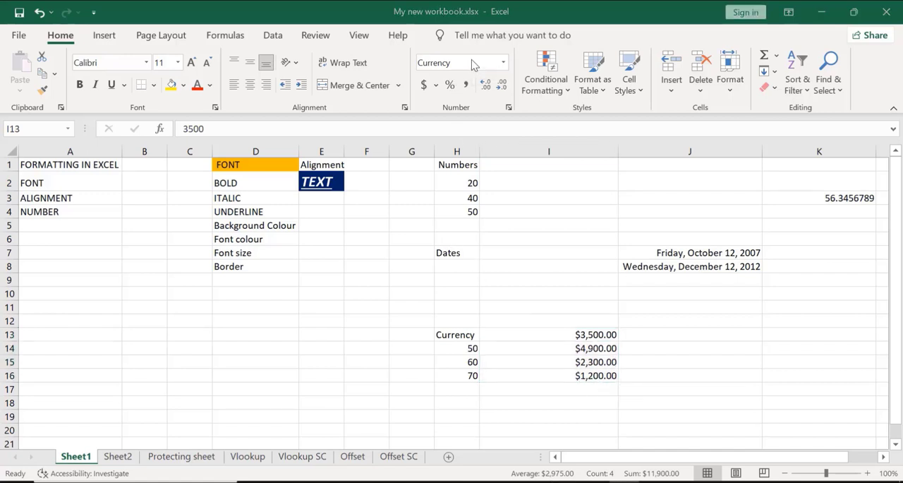
{"action": "left_click", "coordinate": [592, 336]}
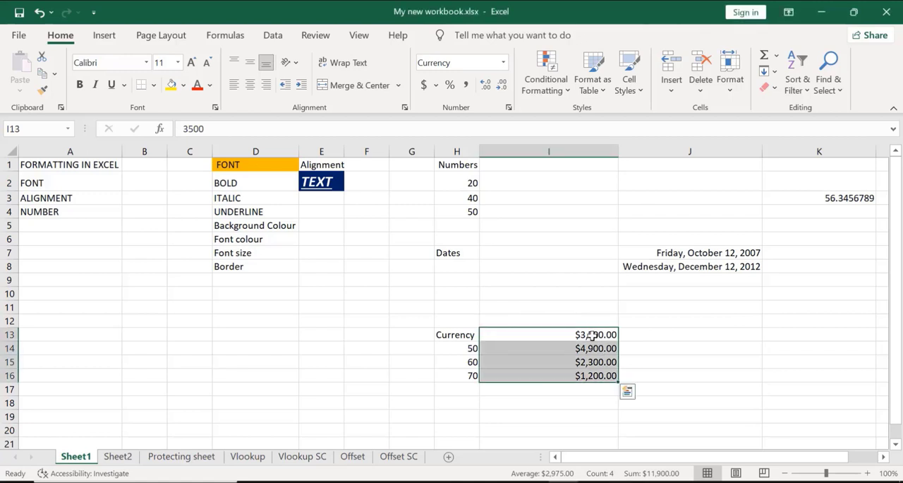
{"action": "left_click", "coordinate": [592, 336]}
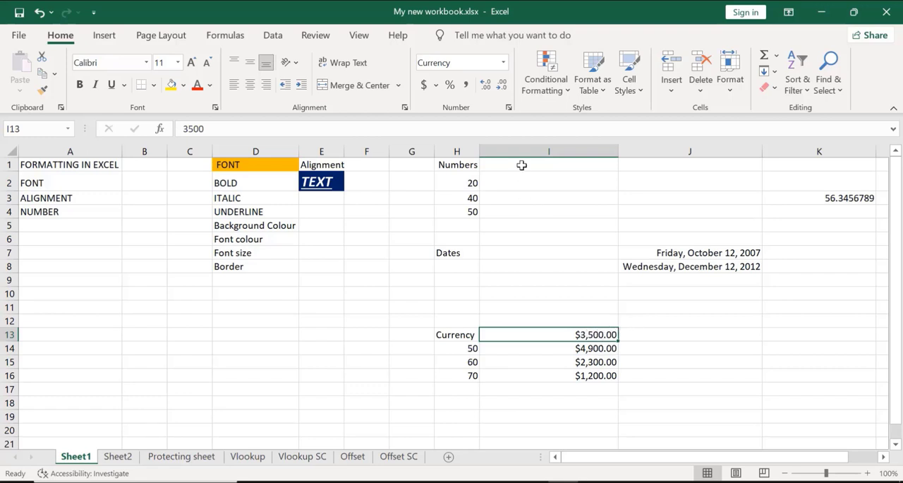
{"action": "left_click", "coordinate": [503, 86]}
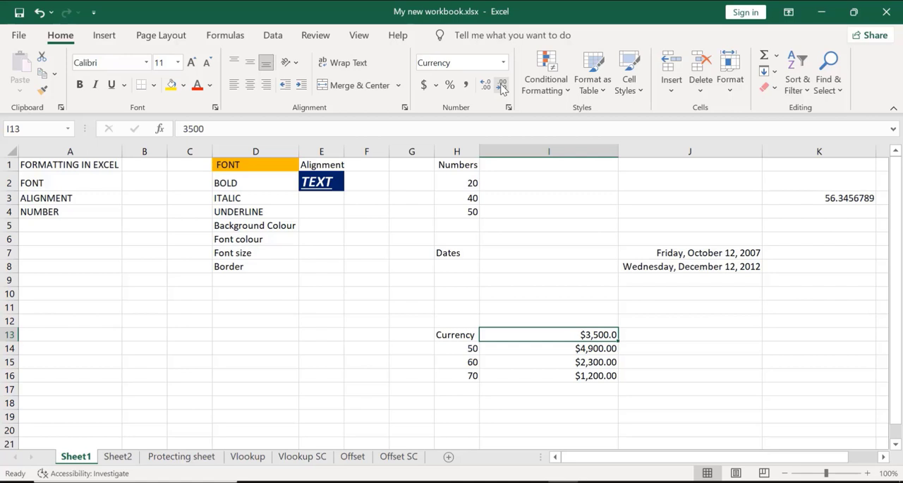
{"action": "left_click", "coordinate": [502, 86]}
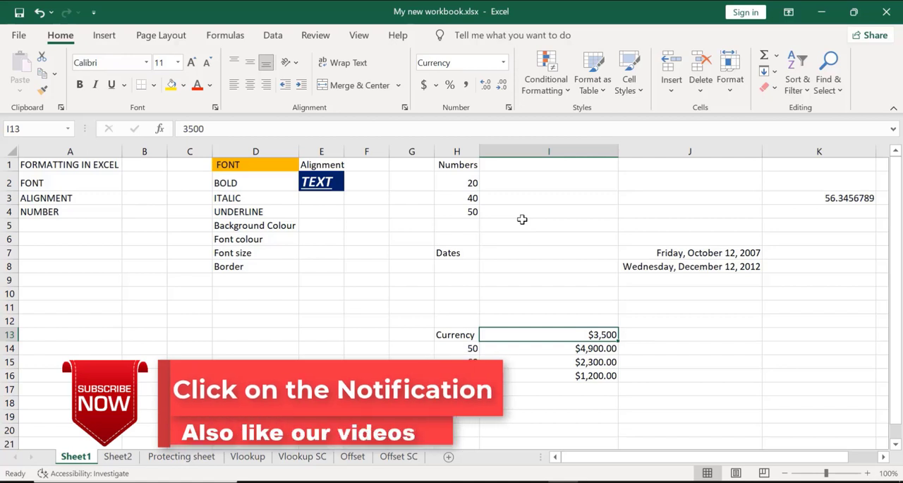
Increase the decimals of cell I13 to three places and reduce them back to zero
{"action": "left_click", "coordinate": [485, 87]}
{"action": "left_click", "coordinate": [485, 87]}
{"action": "left_click", "coordinate": [485, 87]}
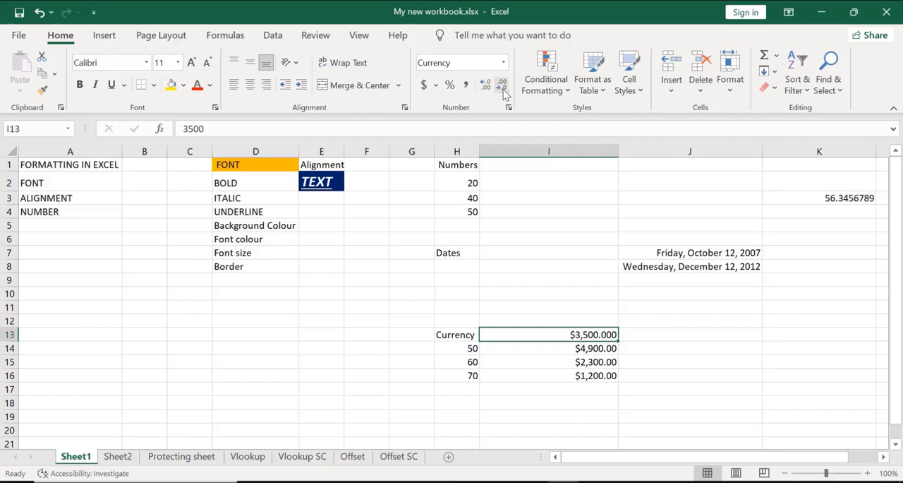
{"action": "left_click", "coordinate": [502, 86]}
{"action": "left_click", "coordinate": [502, 87]}
{"action": "left_click", "coordinate": [502, 86]}
Remove the decimal places from the amounts in cells I14, I15 and I16, one cell at a time
{"action": "left_click", "coordinate": [558, 347]}
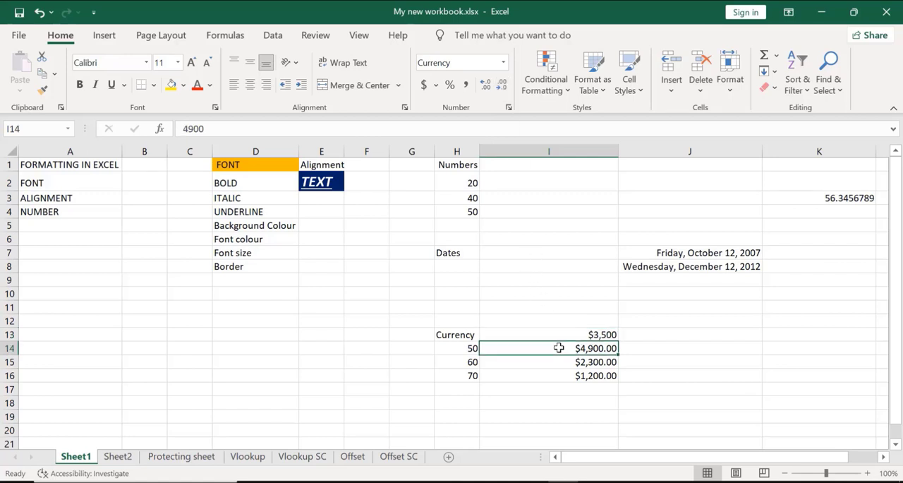
{"action": "left_click", "coordinate": [500, 85]}
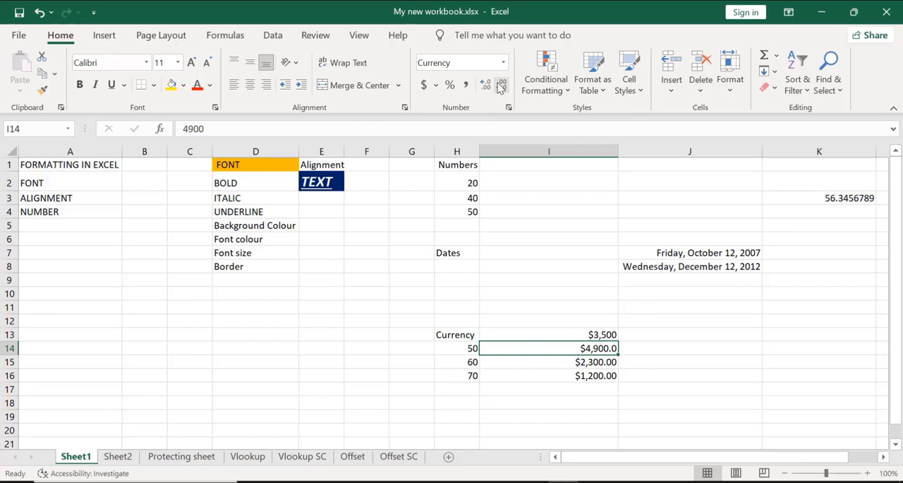
{"action": "left_click", "coordinate": [500, 86]}
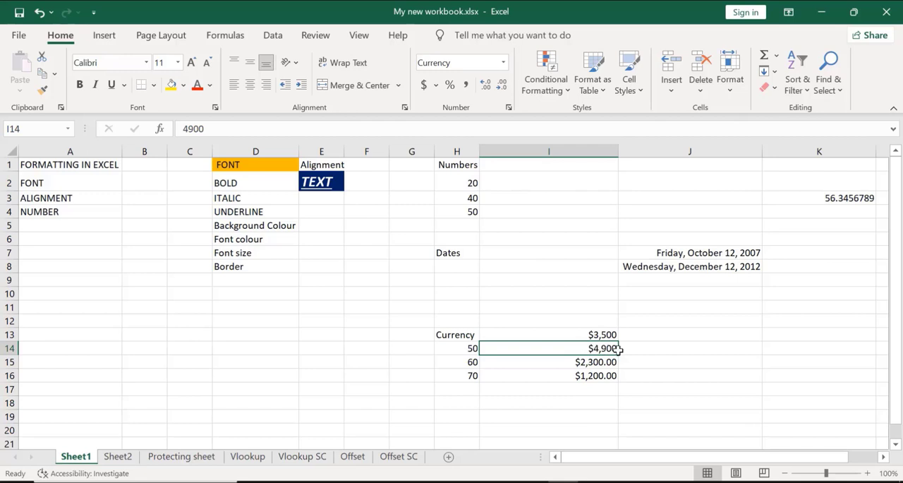
{"action": "left_click", "coordinate": [573, 363]}
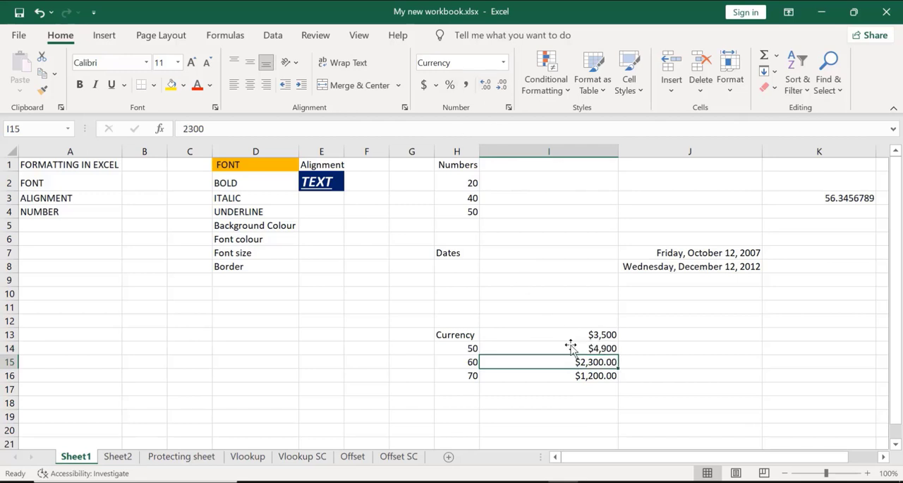
{"action": "left_click", "coordinate": [501, 86]}
{"action": "left_click", "coordinate": [502, 86]}
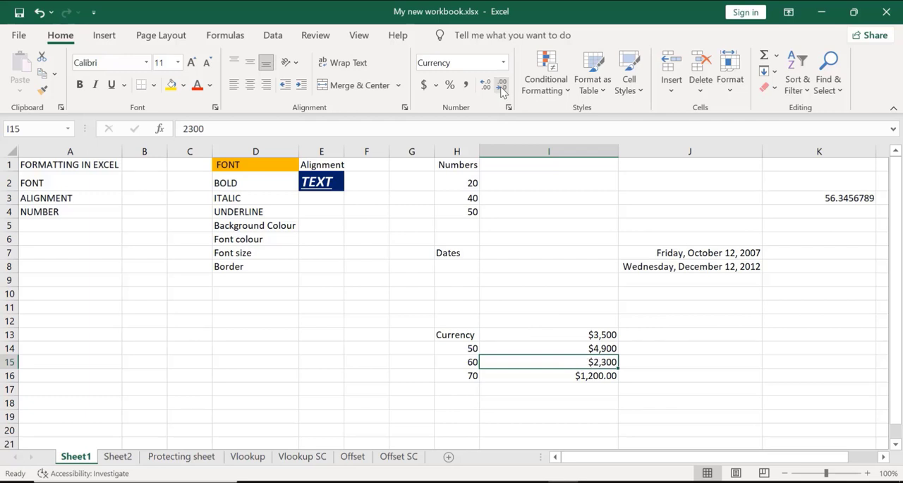
{"action": "left_click", "coordinate": [599, 378]}
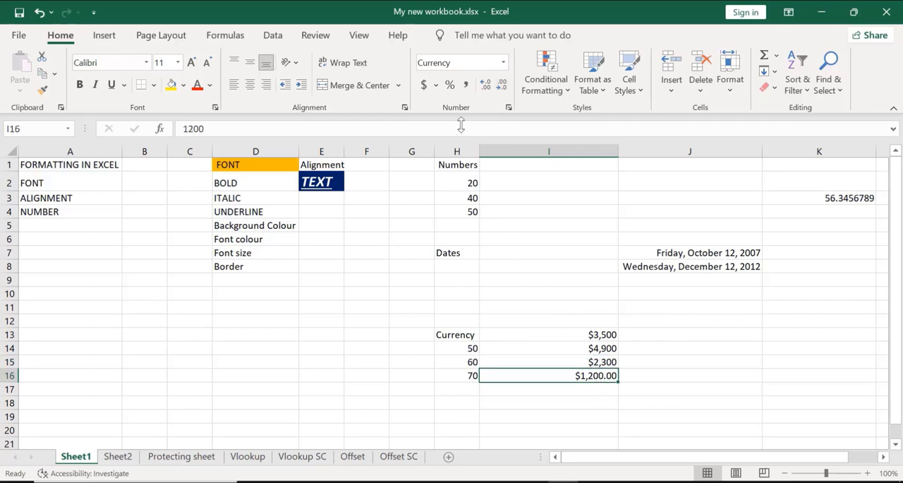
{"action": "left_click", "coordinate": [503, 86]}
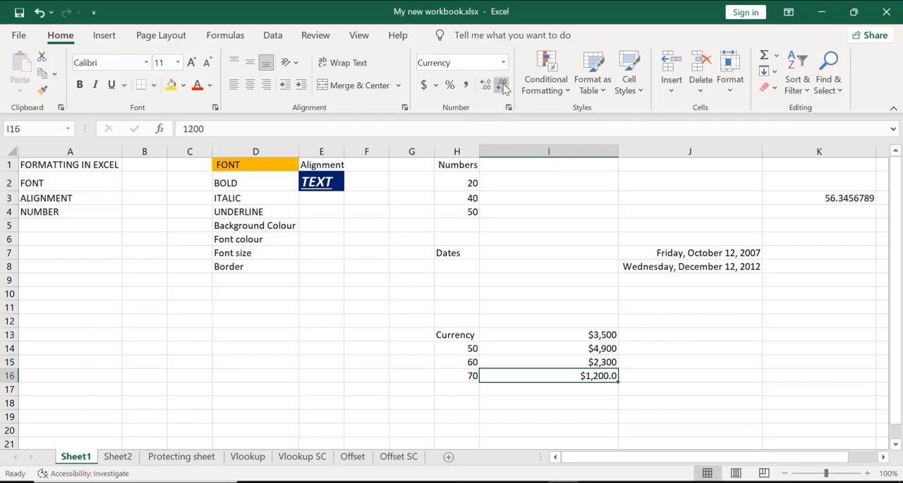
{"action": "left_click", "coordinate": [503, 85]}
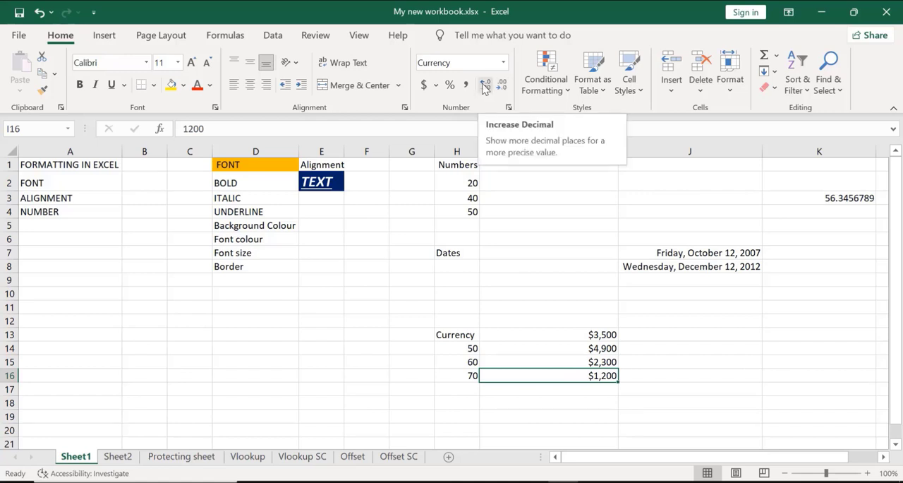
Increase the decimals of cell I16 to three places and reduce them back to zero
{"action": "left_click", "coordinate": [484, 86]}
{"action": "left_click", "coordinate": [484, 87]}
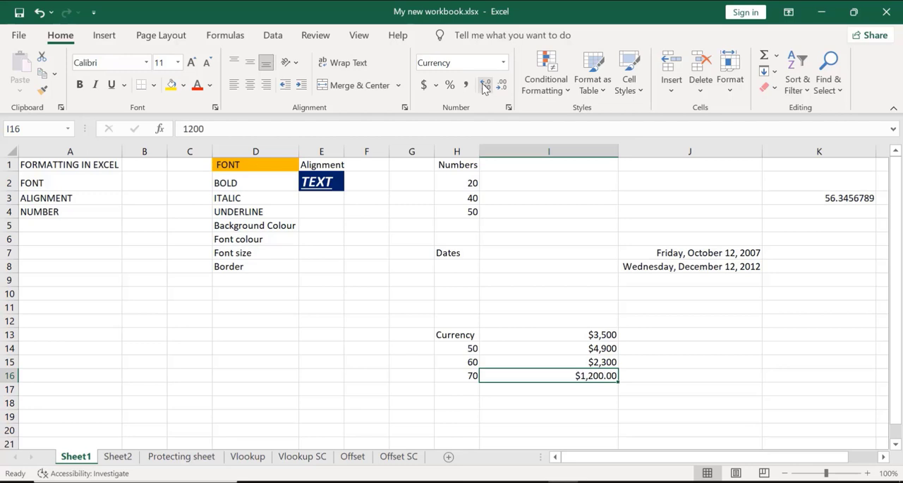
{"action": "left_click", "coordinate": [485, 87]}
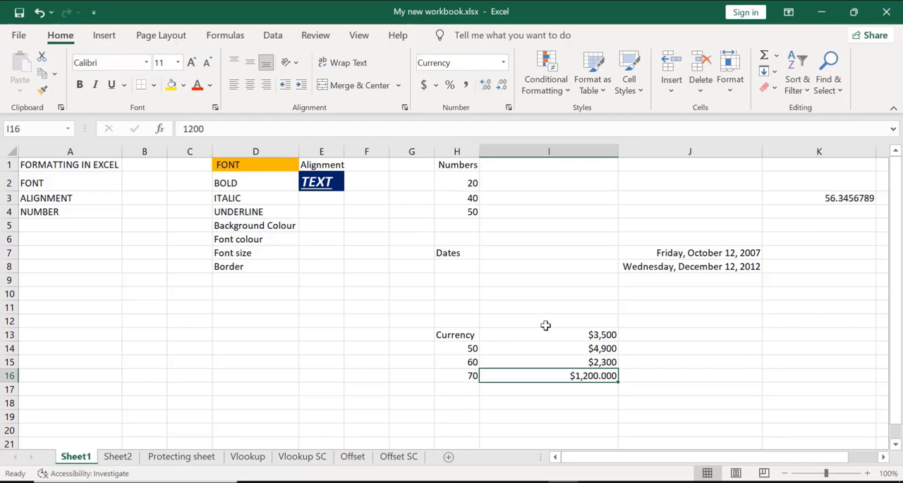
{"action": "left_click", "coordinate": [501, 88]}
{"action": "left_click", "coordinate": [501, 87]}
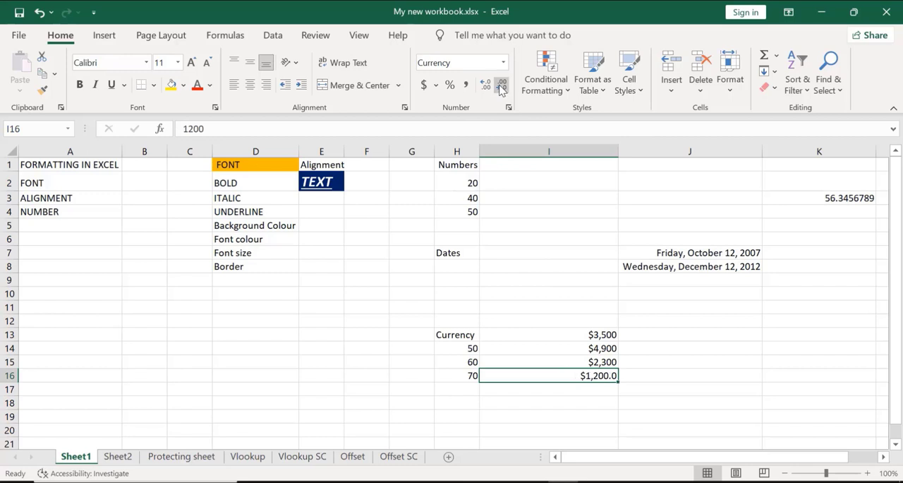
{"action": "left_click", "coordinate": [501, 88]}
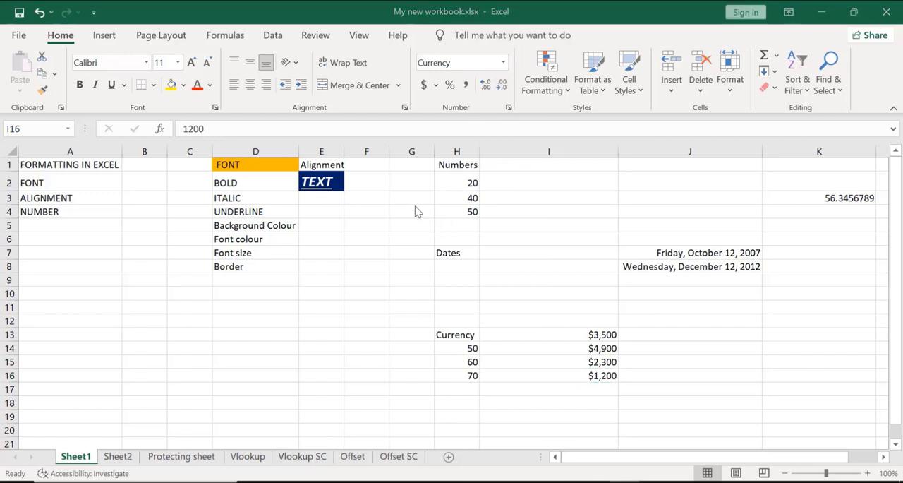
Merge and center the empty cells B10:C10
{"action": "left_click", "coordinate": [330, 181]}
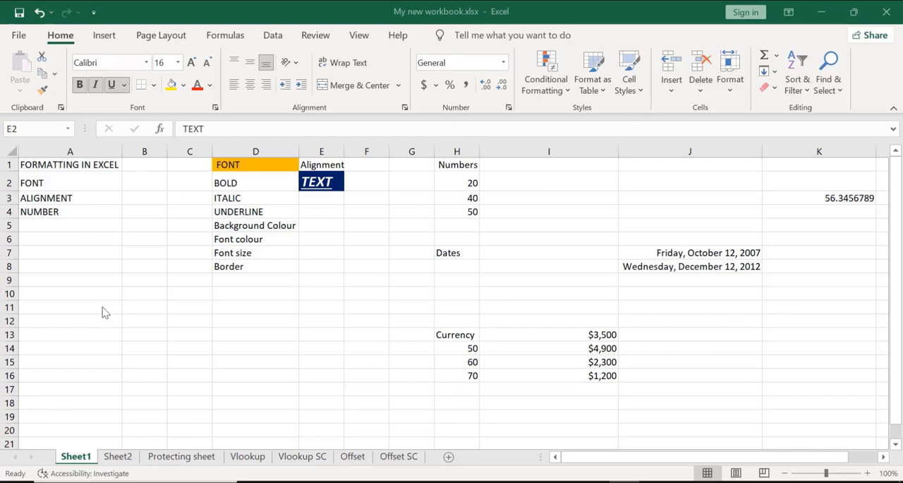
{"action": "left_click", "coordinate": [156, 294]}
{"action": "left_click", "coordinate": [155, 293]}
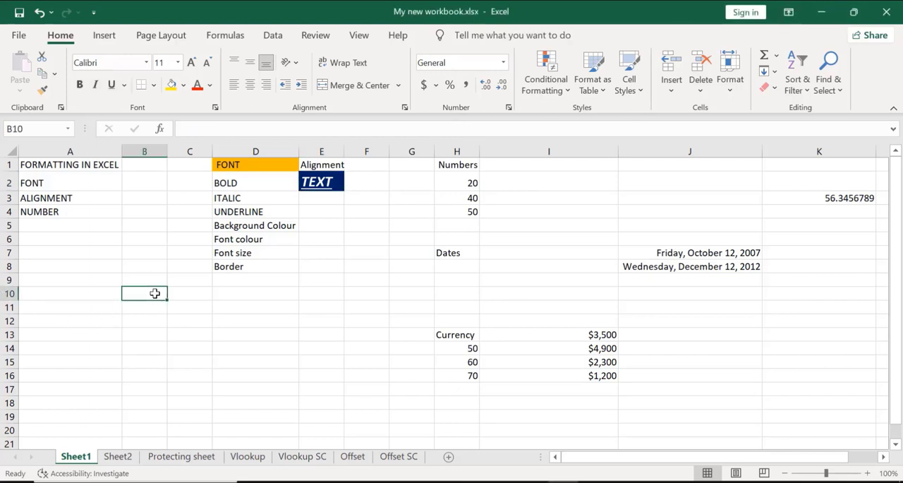
{"action": "left_click_drag", "start_coordinate": [155, 292], "coordinate": [183, 294]}
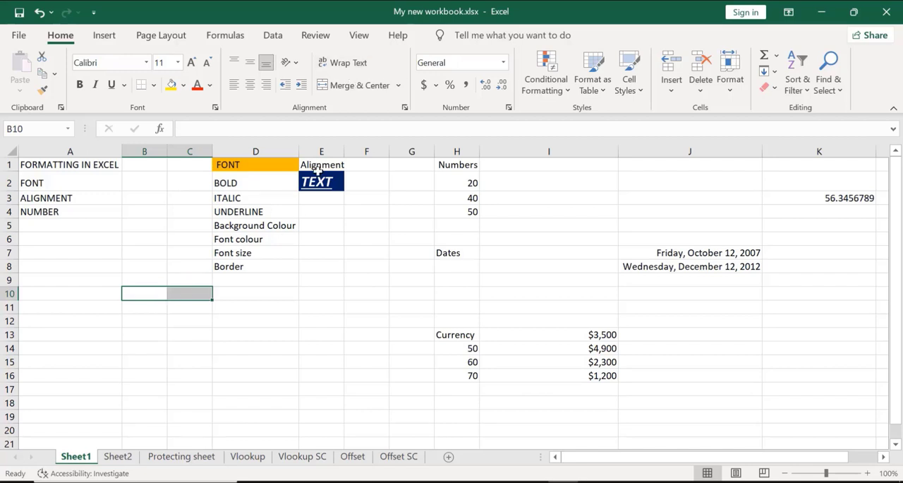
{"action": "left_click", "coordinate": [349, 85]}
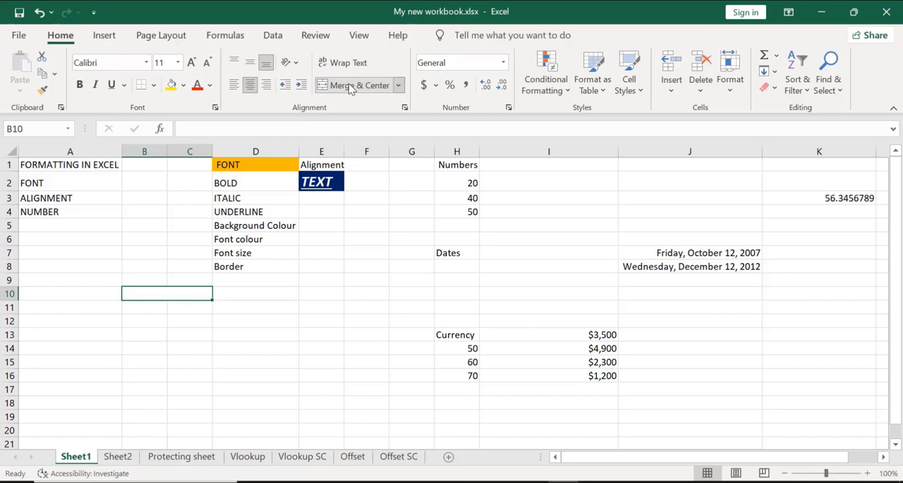
Enter the text "Datacrafting lab" in the merged cell B10:C10
{"action": "type", "text": "Data"}
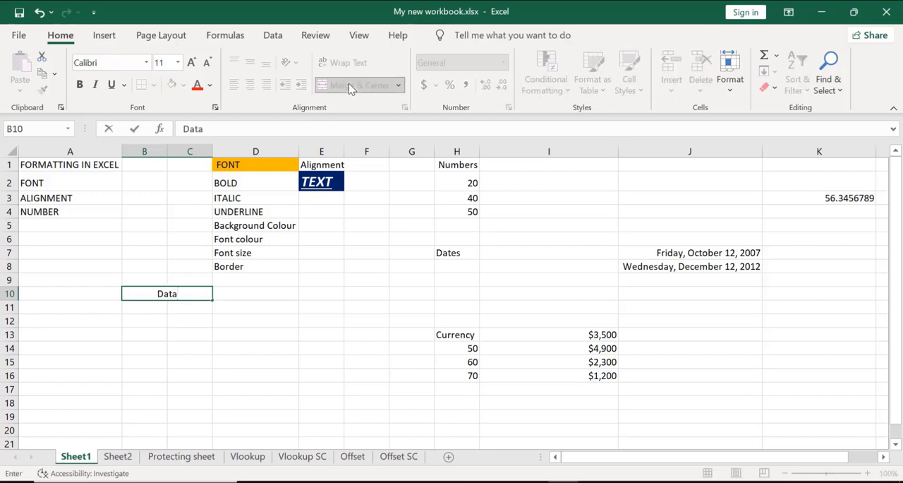
{"action": "type", "text": "craftin"}
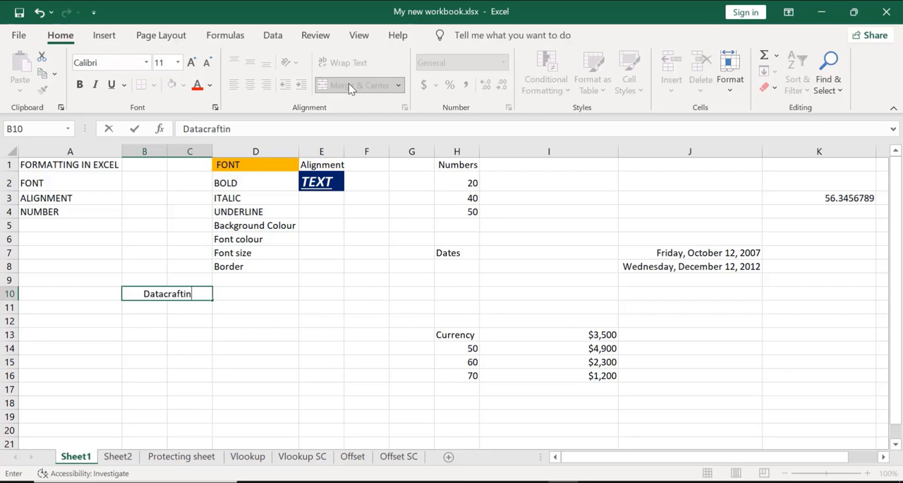
{"action": "type", "text": "g lab"}
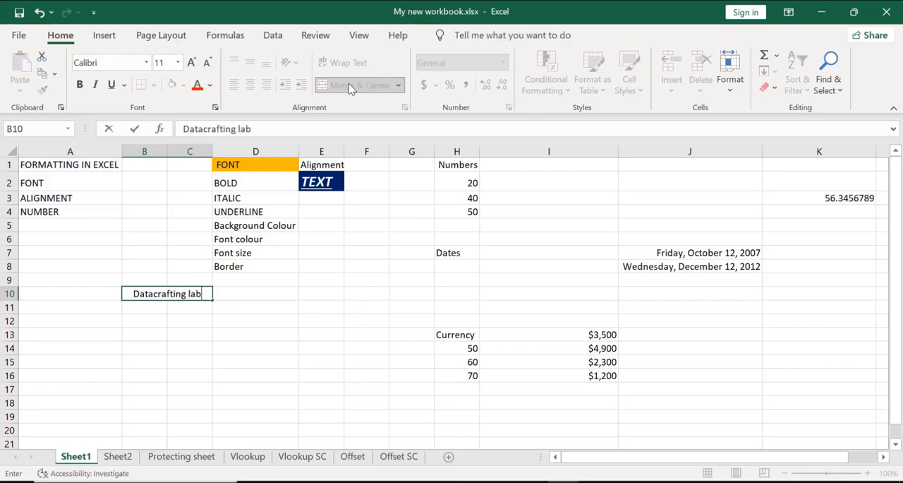
{"action": "key", "text": "Return"}
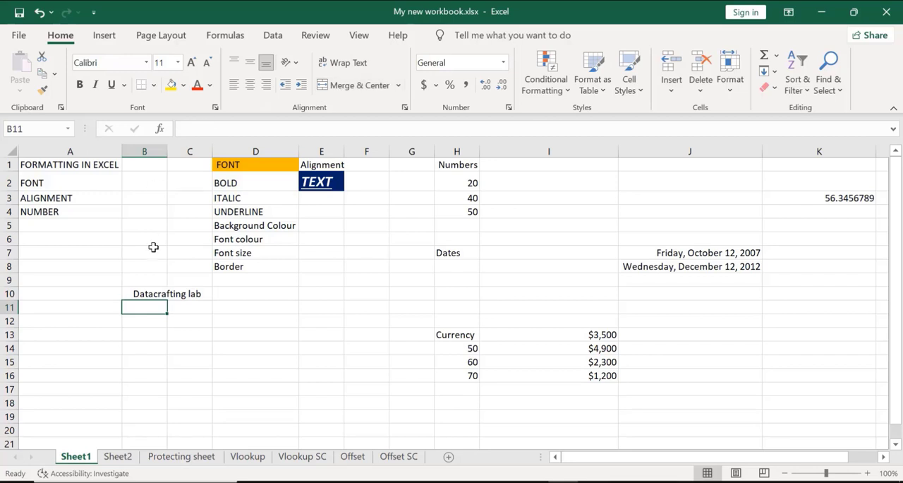
{"action": "left_click", "coordinate": [196, 293]}
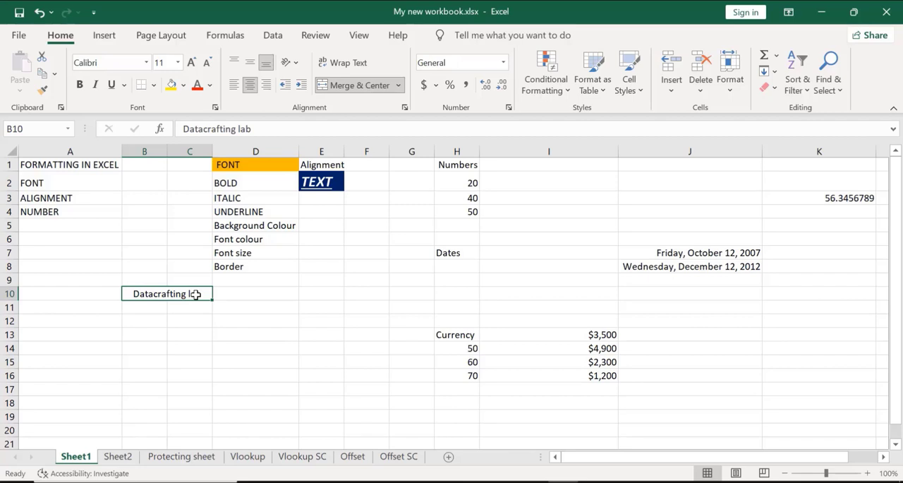
Merge and center the empty cells E11:F11 and enter "Data is life" in the merged cell
{"action": "left_click", "coordinate": [329, 307]}
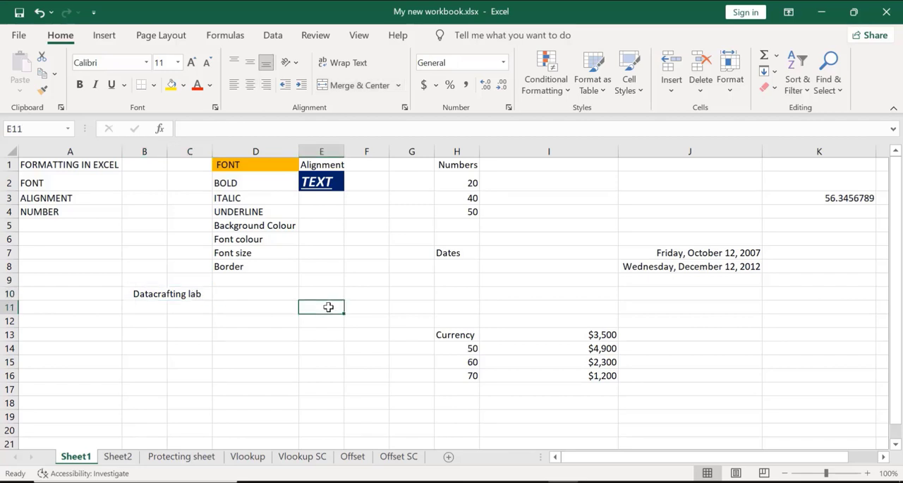
{"action": "key", "text": "shift+Right"}
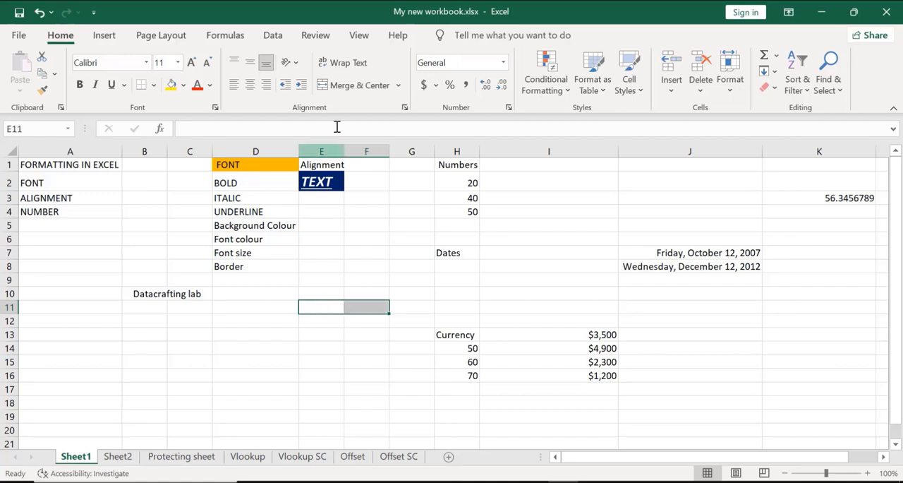
{"action": "left_click", "coordinate": [356, 86]}
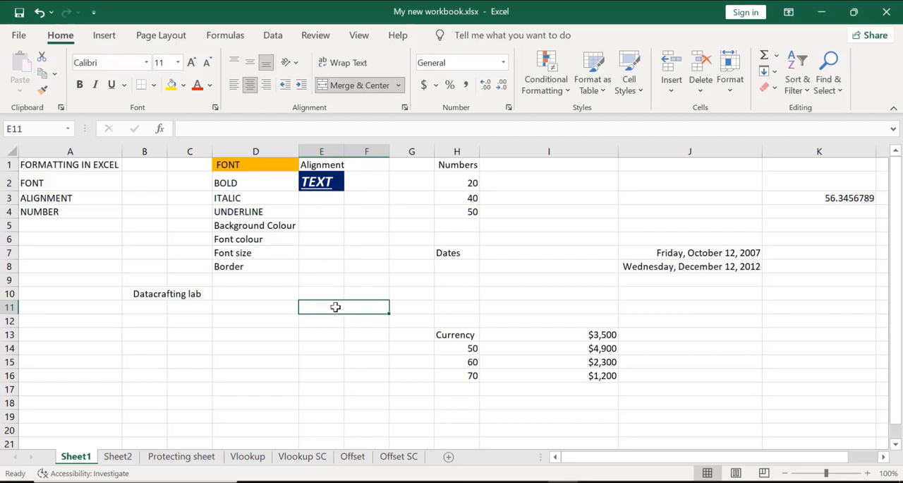
{"action": "type", "text": "D"}
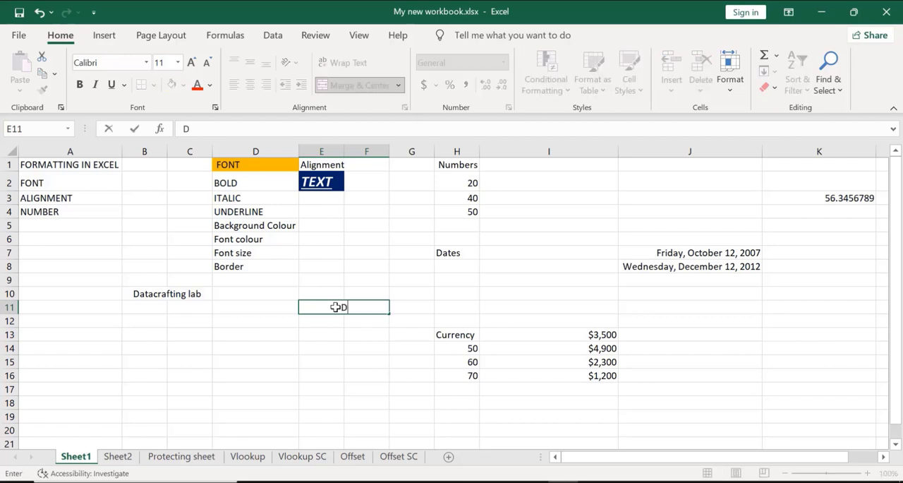
{"action": "type", "text": "ata is lifr"}
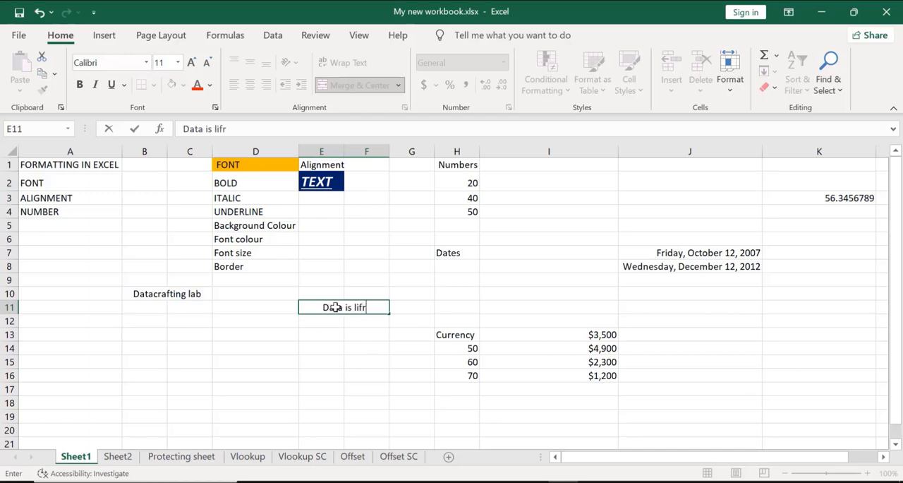
{"action": "key", "text": "BackSpace"}
{"action": "type", "text": "e"}
{"action": "key", "text": "Return"}
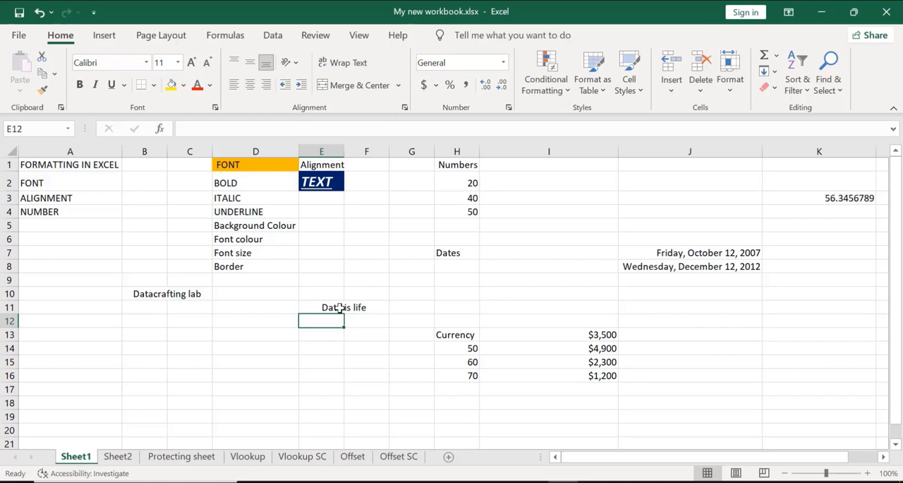
{"action": "left_click", "coordinate": [340, 308]}
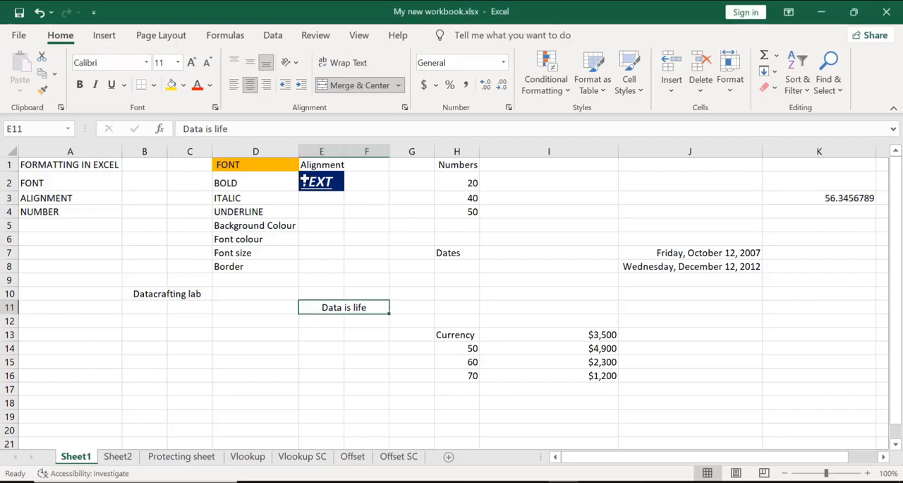
Middle-align the TEXT cell E2, then merge and center the range E2:F6
{"action": "left_click", "coordinate": [306, 183]}
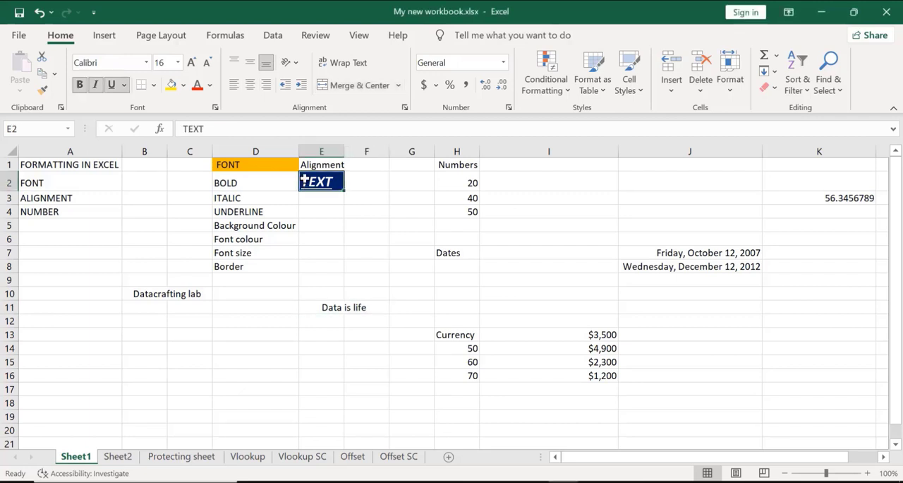
{"action": "left_click", "coordinate": [252, 68]}
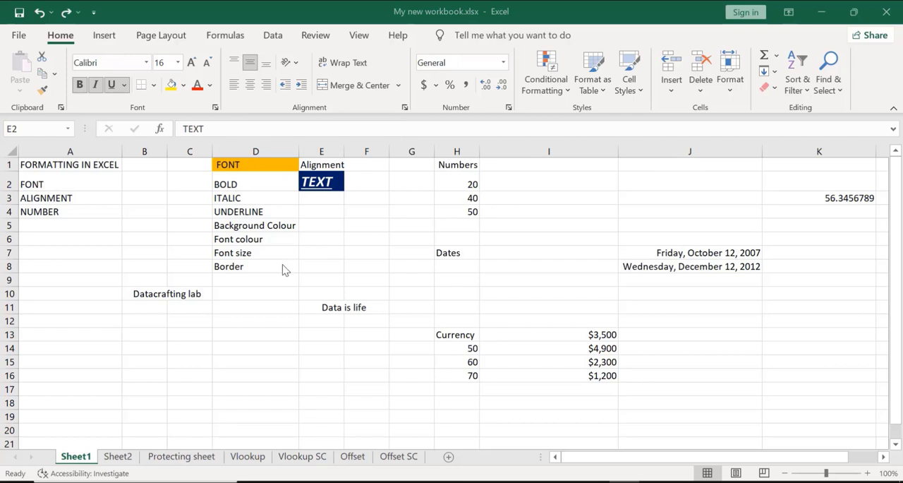
{"action": "left_click", "coordinate": [315, 182]}
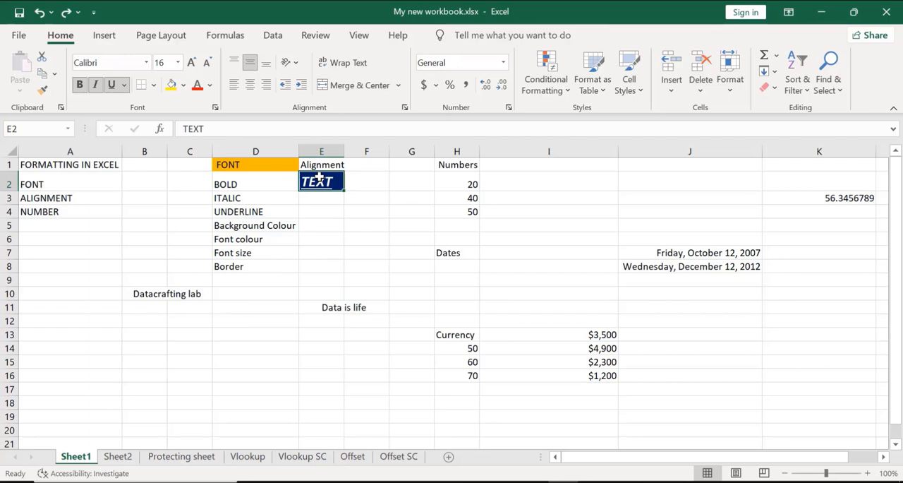
{"action": "key", "text": "shift+Right"}
{"action": "key", "text": "shift+Down"}
{"action": "key", "text": "shift+Down"}
{"action": "key", "text": "shift+Down"}
{"action": "key", "text": "shift+Down"}
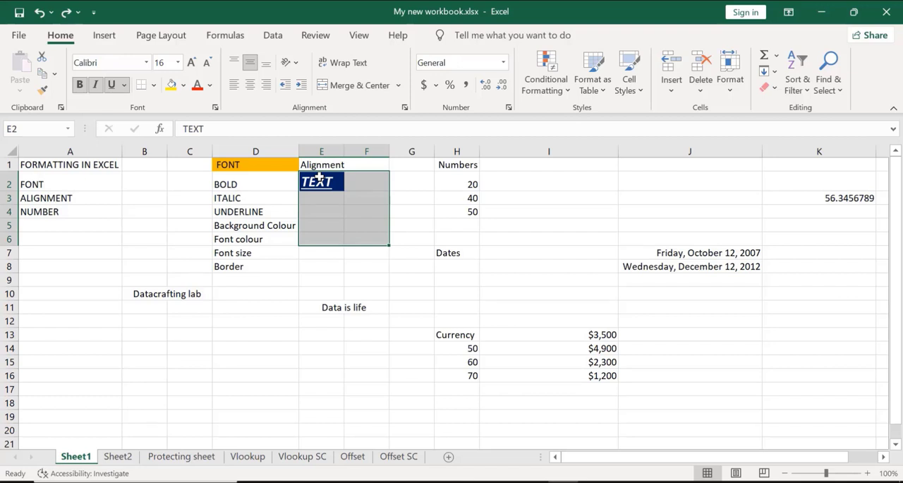
{"action": "left_click", "coordinate": [347, 86]}
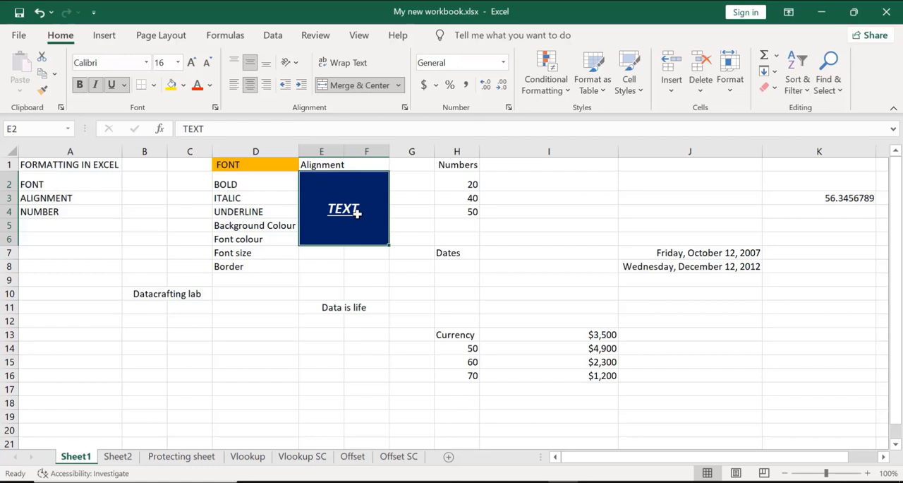
Remove the fill colour from the merged TEXT cell E2:F6 and set its font colour to black
{"action": "left_click", "coordinate": [183, 88]}
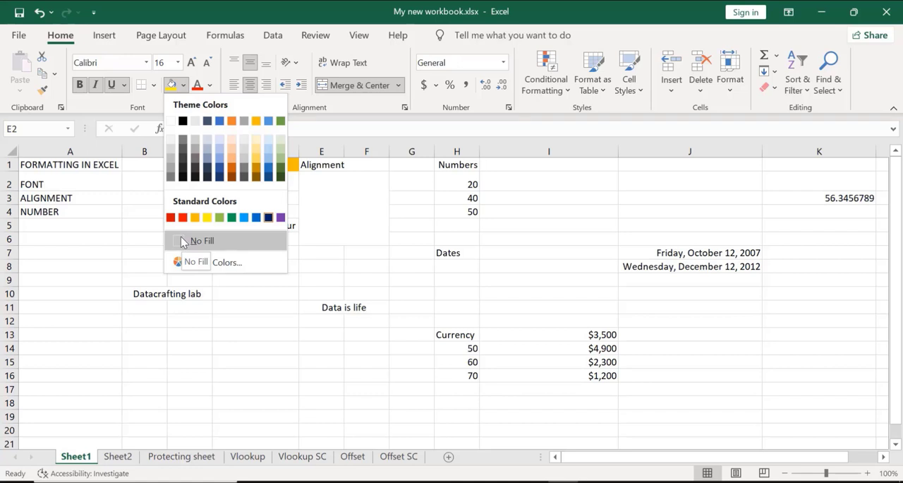
{"action": "left_click", "coordinate": [184, 241]}
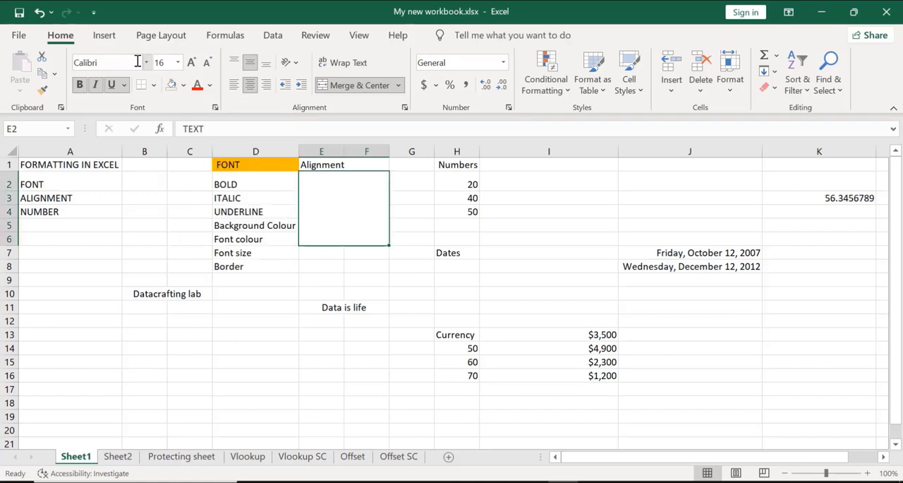
{"action": "left_click", "coordinate": [210, 86]}
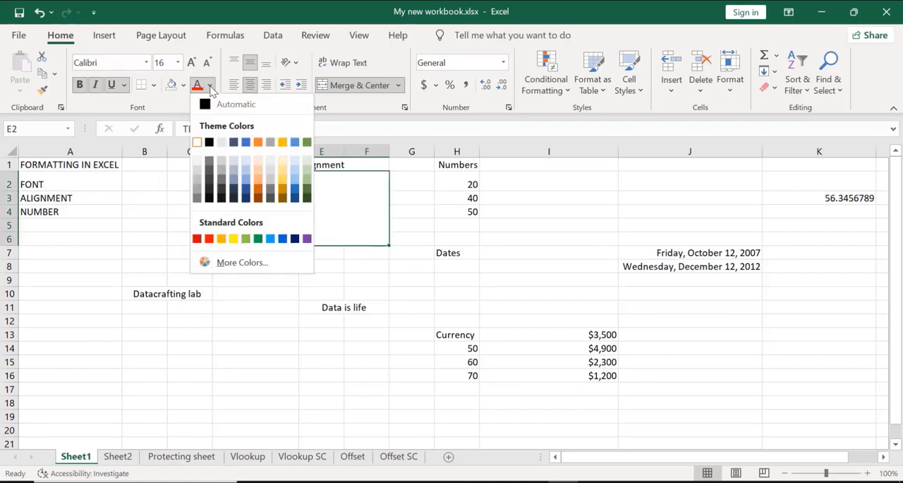
{"action": "left_click", "coordinate": [209, 143]}
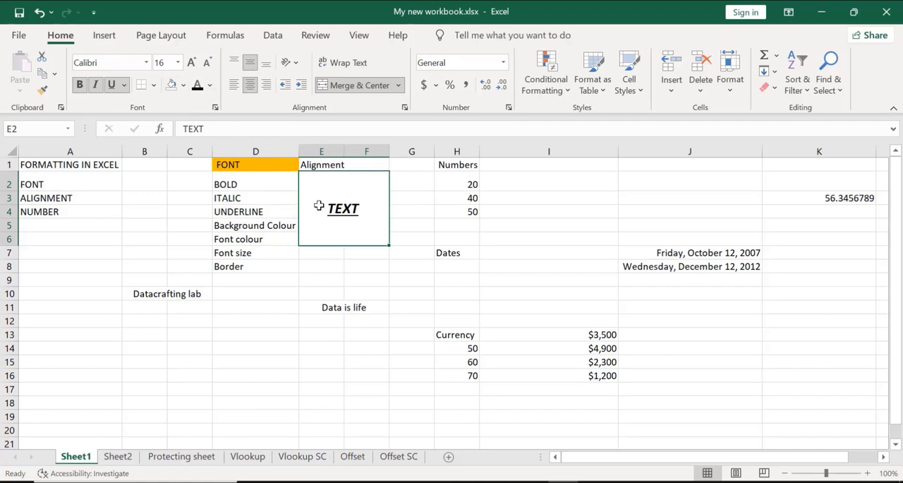
Fill the merged TEXT cell E2:F6 with standard dark blue and set its font colour to white
{"action": "left_click", "coordinate": [183, 85]}
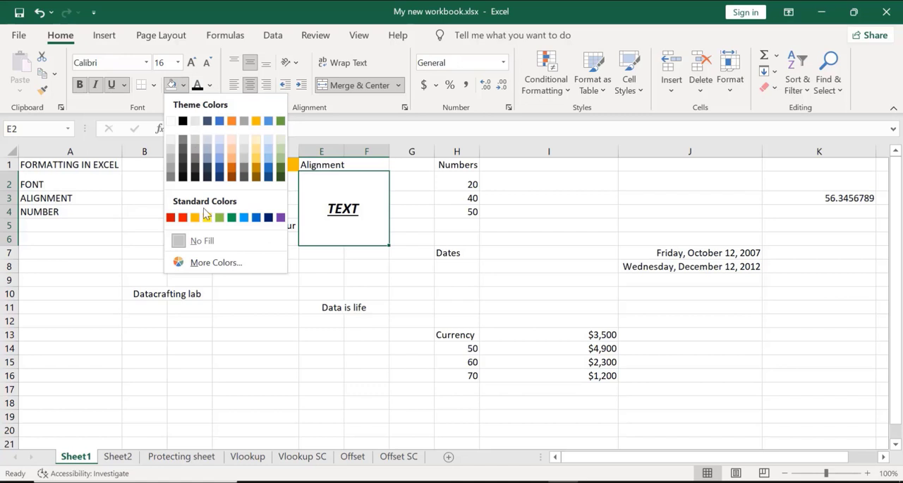
{"action": "left_click", "coordinate": [269, 217]}
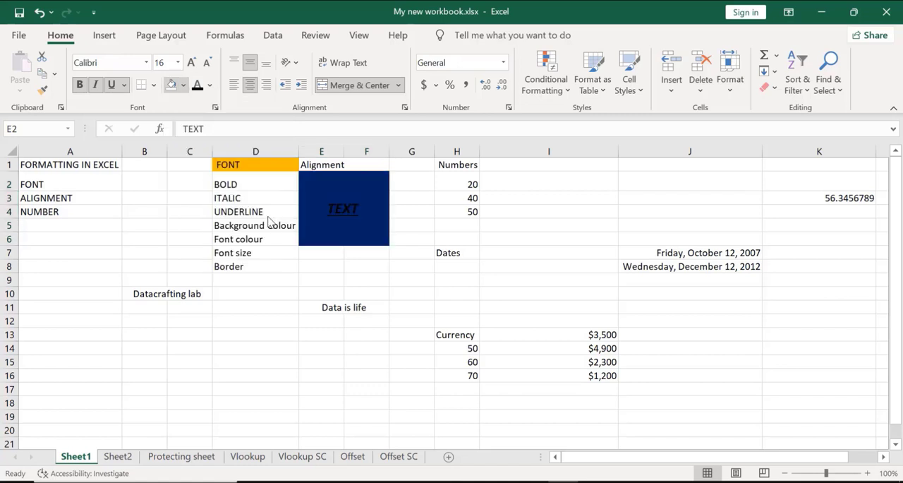
{"action": "left_click", "coordinate": [210, 85]}
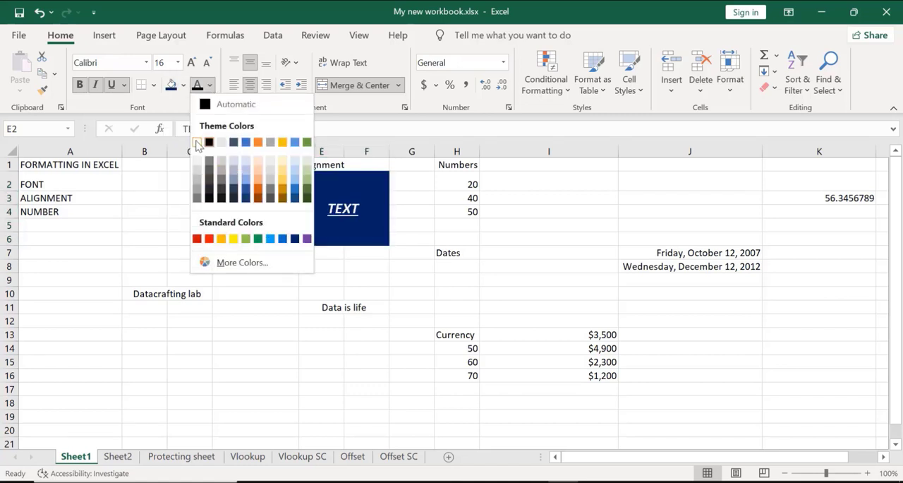
{"action": "left_click", "coordinate": [221, 142]}
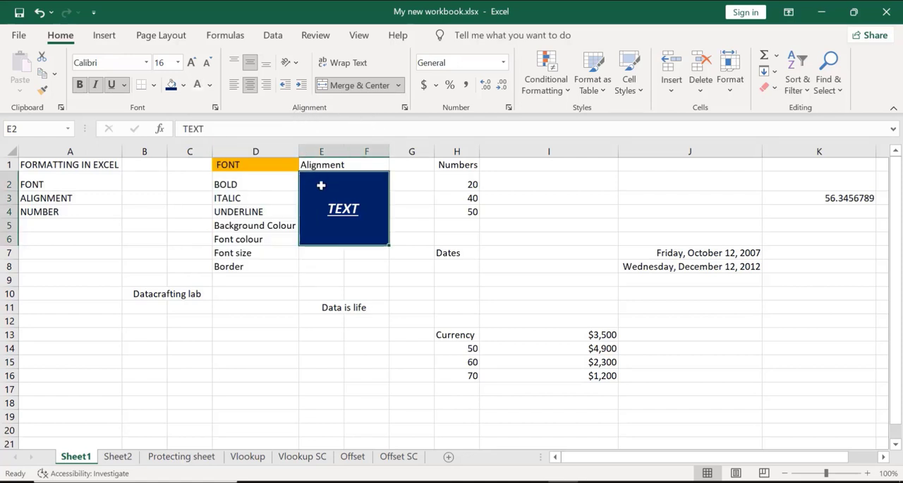
Try bottom, left and top alignment on the merged TEXT cell E2:F6, and finish with middle and right alignment
{"action": "left_click", "coordinate": [267, 65]}
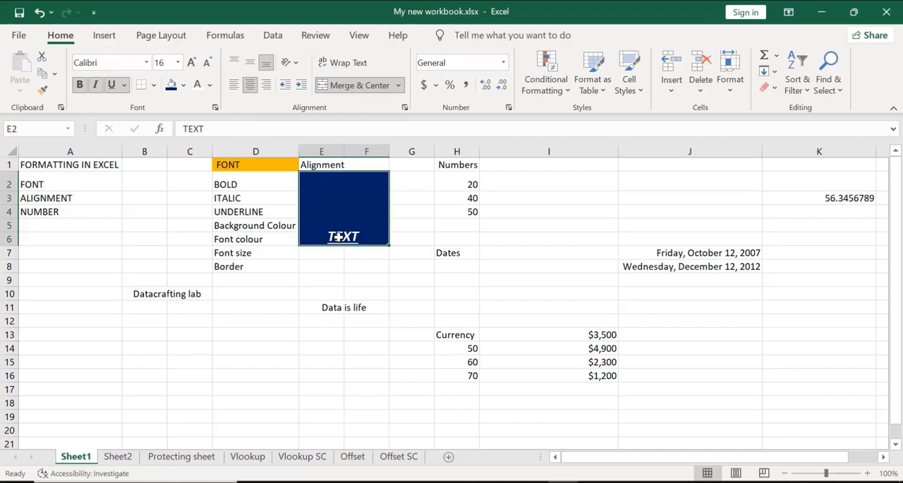
{"action": "left_click", "coordinate": [235, 86]}
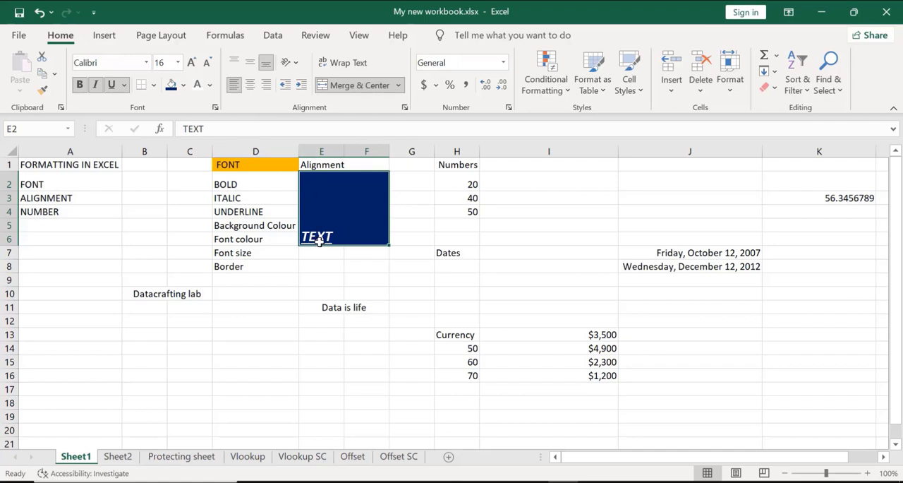
{"action": "left_click", "coordinate": [235, 63]}
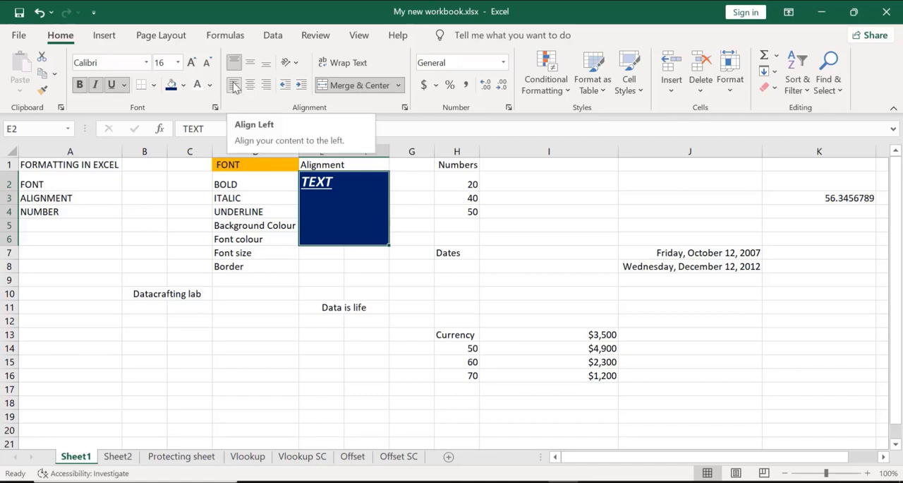
{"action": "left_click", "coordinate": [235, 85]}
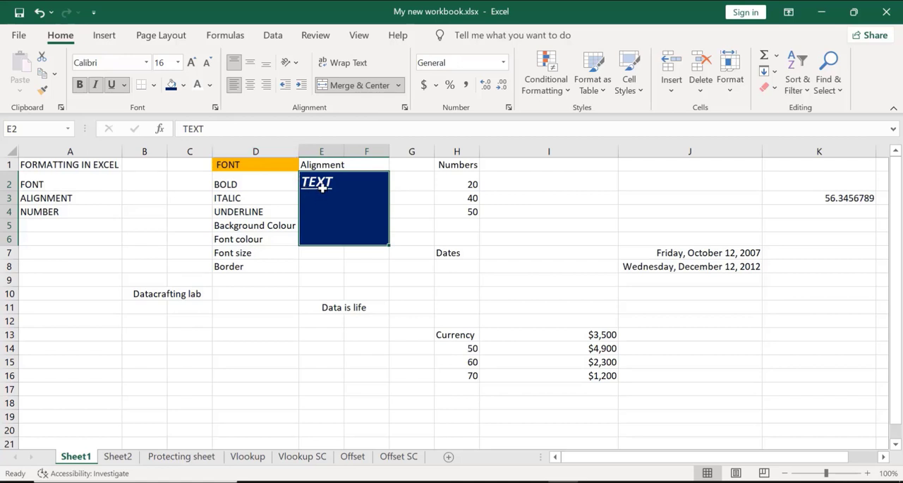
{"action": "left_click", "coordinate": [253, 65]}
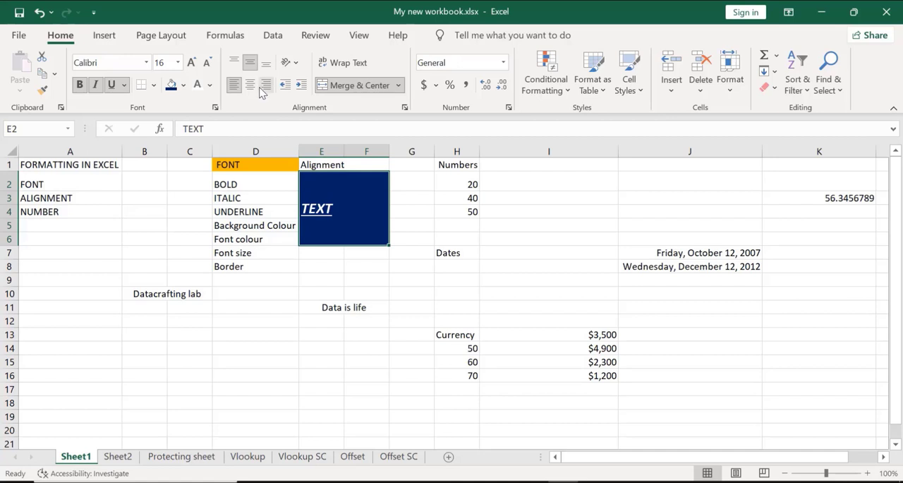
{"action": "left_click", "coordinate": [267, 86]}
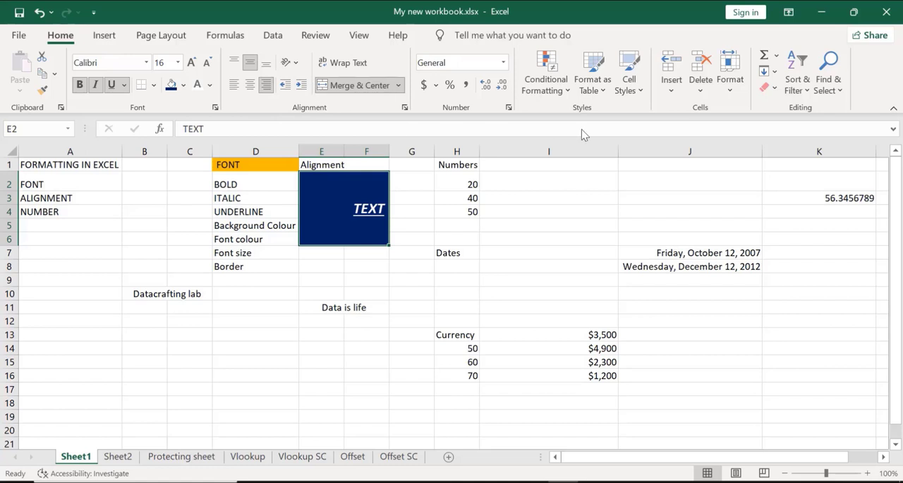
{"action": "key", "text": "alt+Tab"}
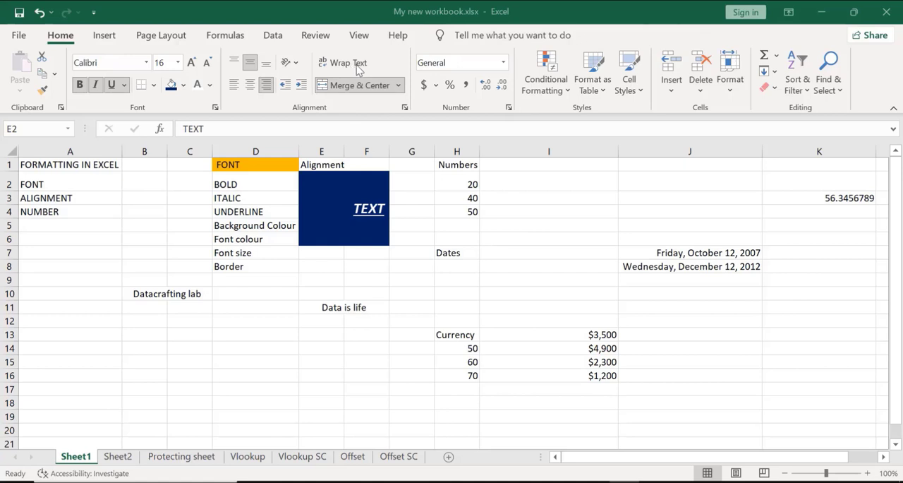
Enter the sentence "Datacrafting lab, do you know data is life." in cell I1
{"action": "left_click", "coordinate": [511, 163]}
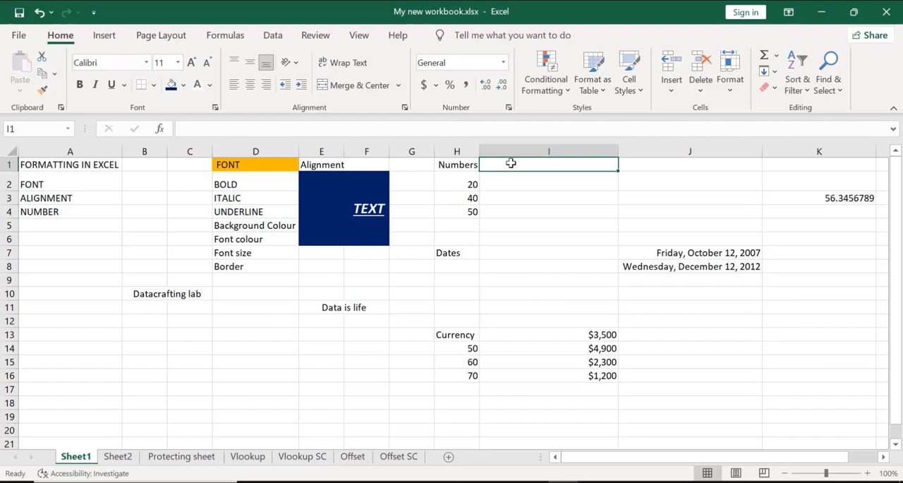
{"action": "type", "text": "Da"}
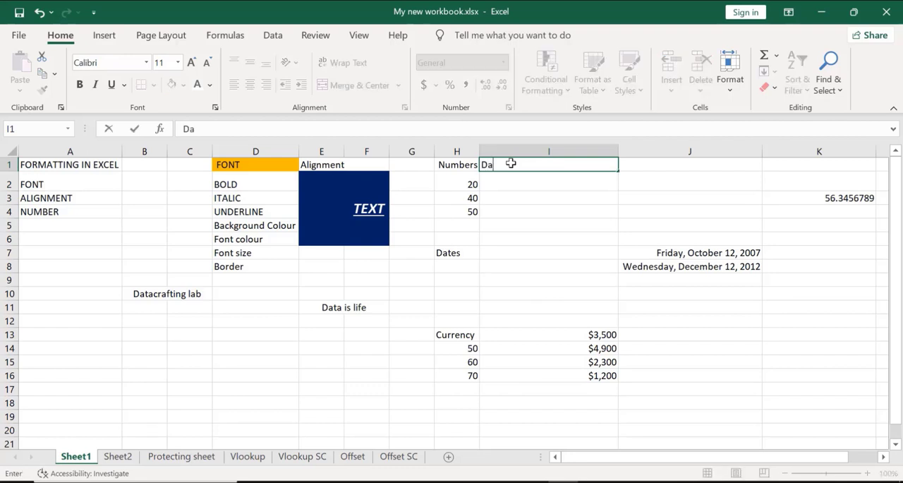
{"action": "type", "text": "tacrafti ng"}
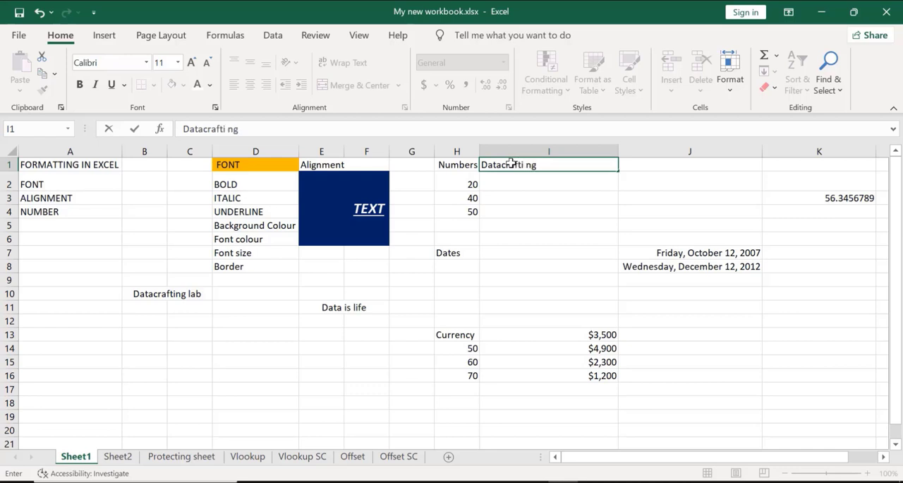
{"action": "key", "text": "BackSpace"}
{"action": "key", "text": "BackSpace"}
{"action": "key", "text": "BackSpace"}
{"action": "type", "text": "ng lab, do"}
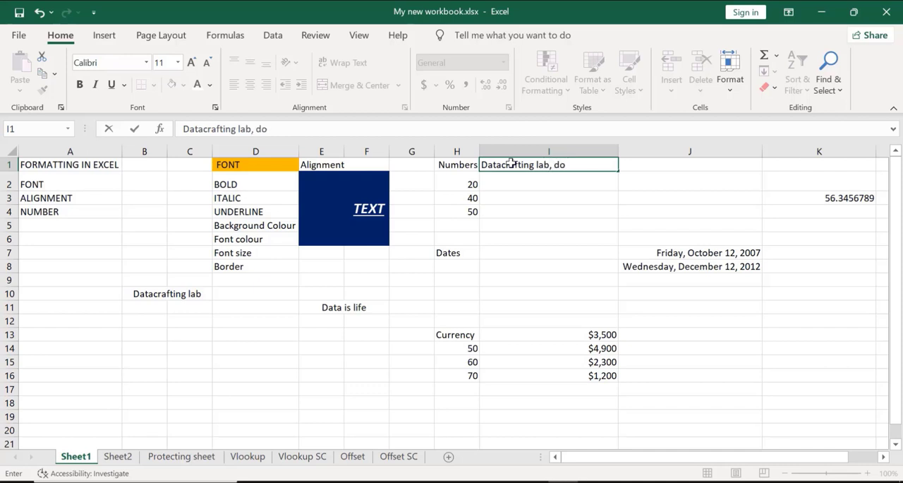
{"action": "type", "text": " you kno"}
{"action": "type", "text": "w "}
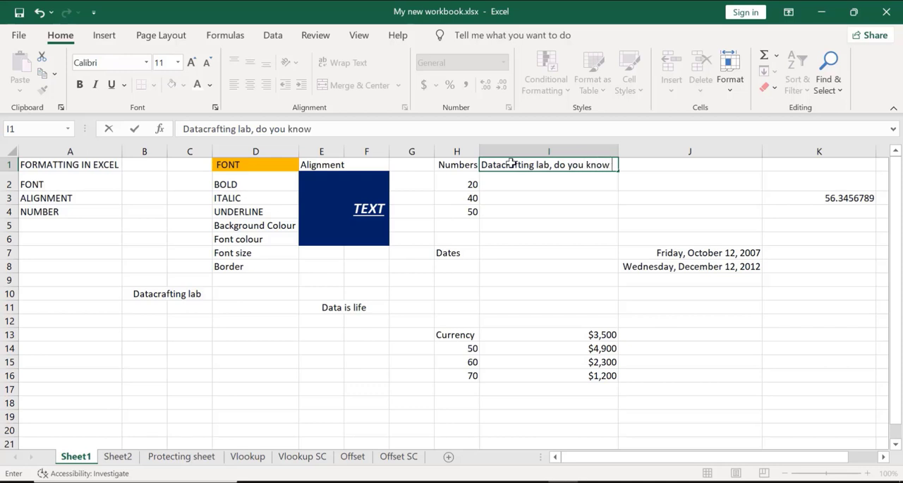
{"action": "type", "text": "data id life"}
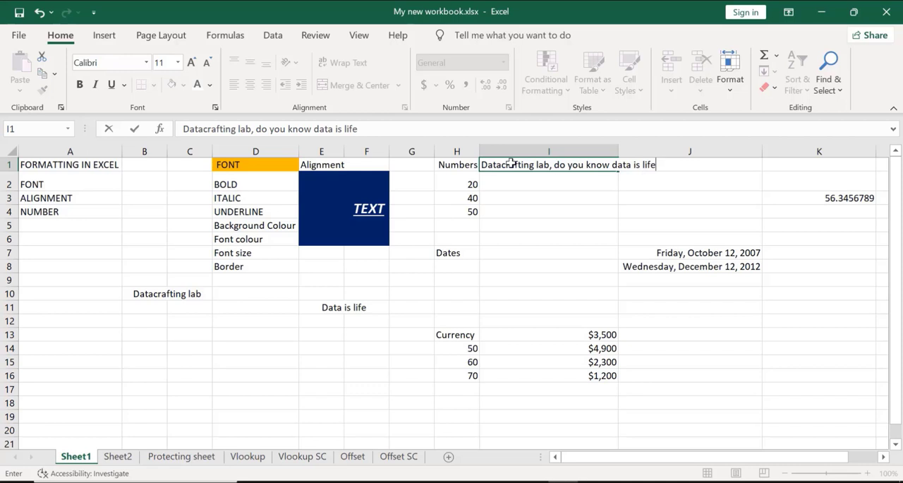
{"action": "key", "text": "Return"}
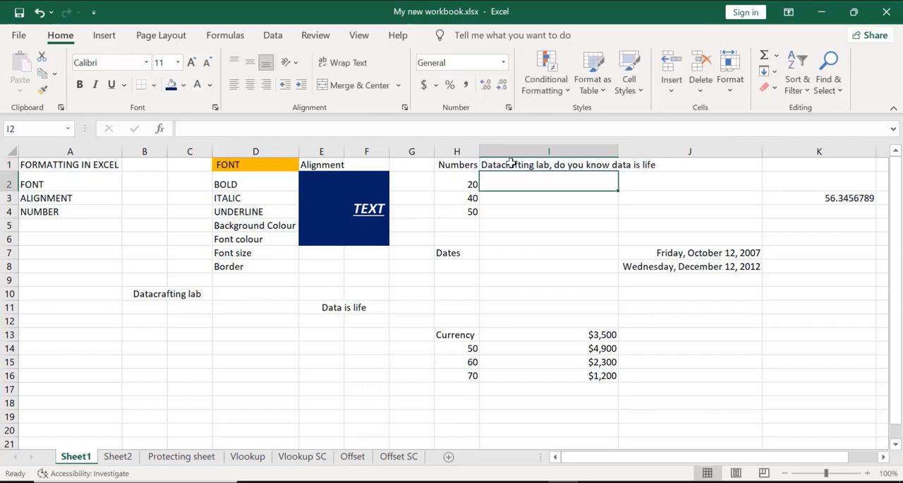
{"action": "left_click", "coordinate": [326, 256]}
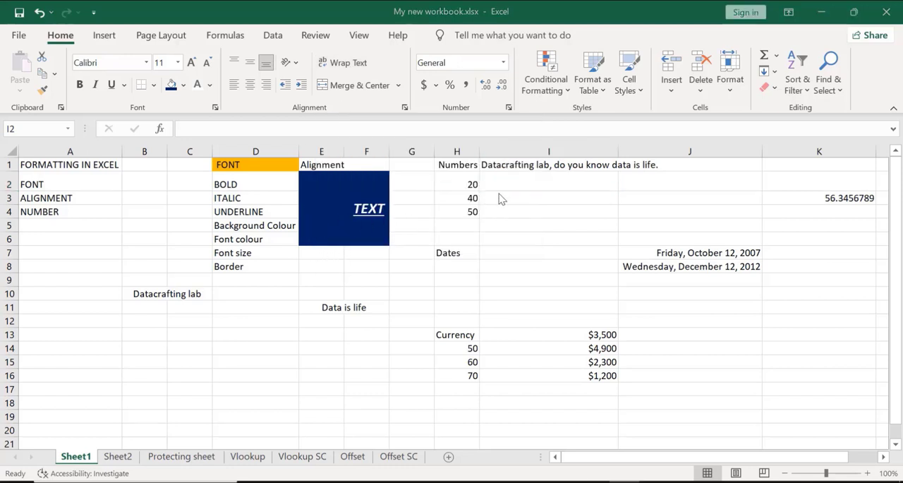
Check how the sentence in I1 extends across J1, and turn on Wrap Text for the empty cell J2
{"action": "left_click", "coordinate": [524, 164]}
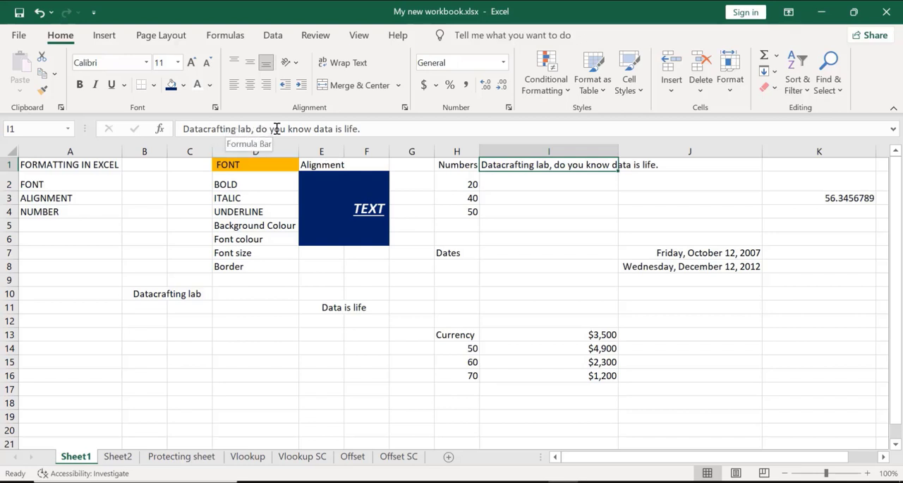
{"action": "left_click", "coordinate": [669, 173]}
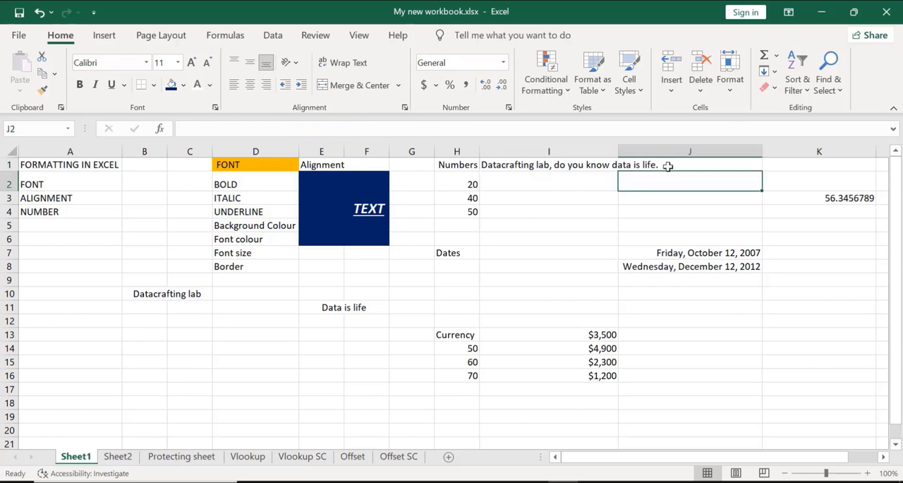
{"action": "left_click", "coordinate": [667, 164]}
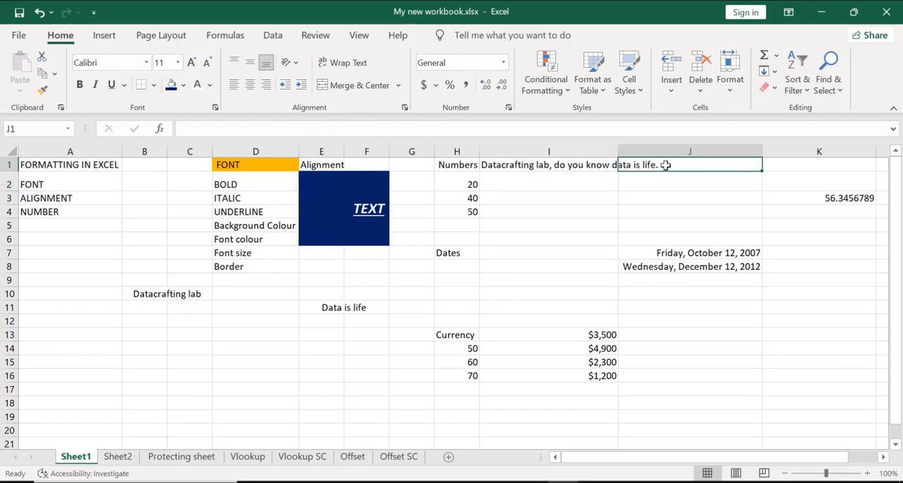
{"action": "key", "text": "Return"}
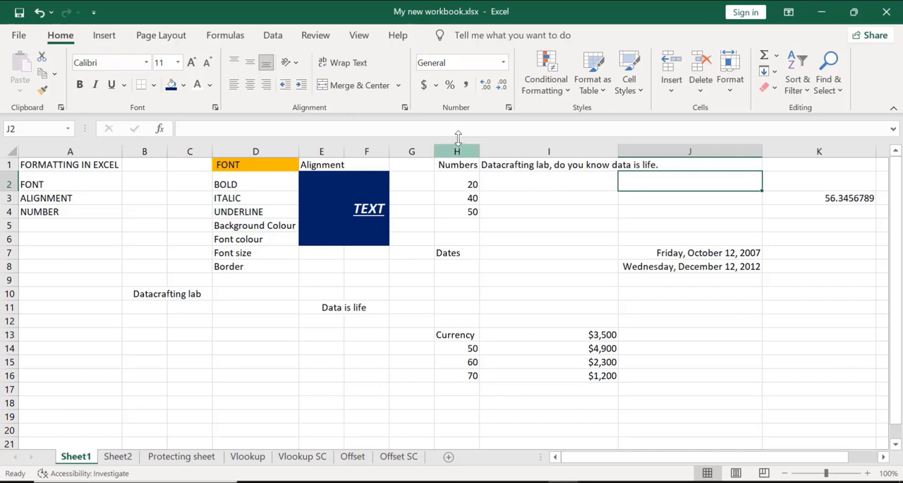
{"action": "left_click", "coordinate": [347, 65]}
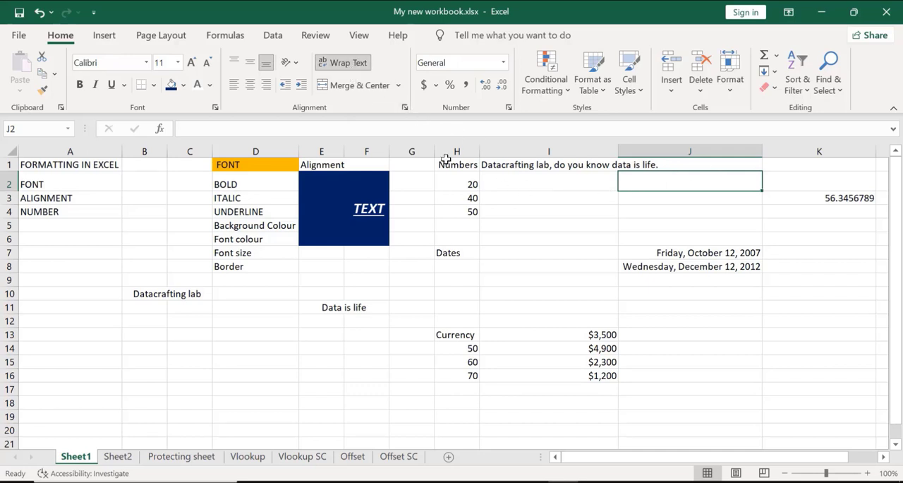
Append "dont miss this opprtunity" to the sentence in cell I1
{"action": "left_click", "coordinate": [503, 170]}
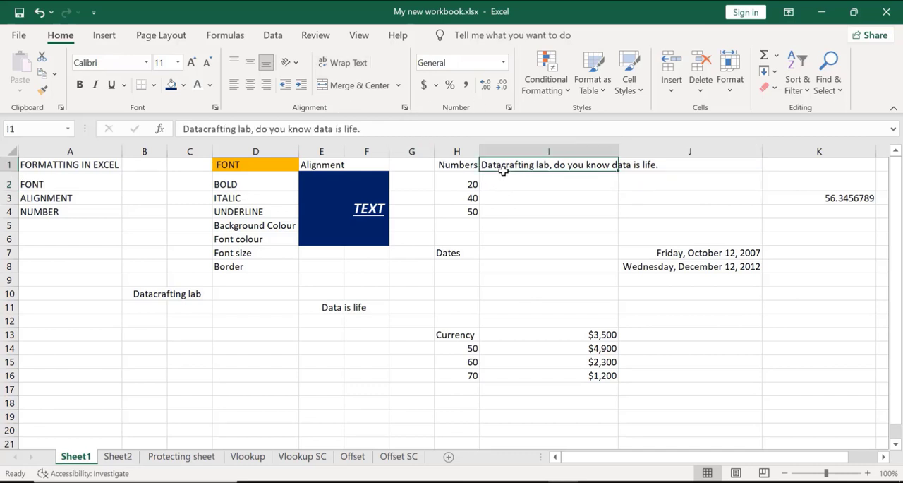
{"action": "left_click", "coordinate": [361, 130]}
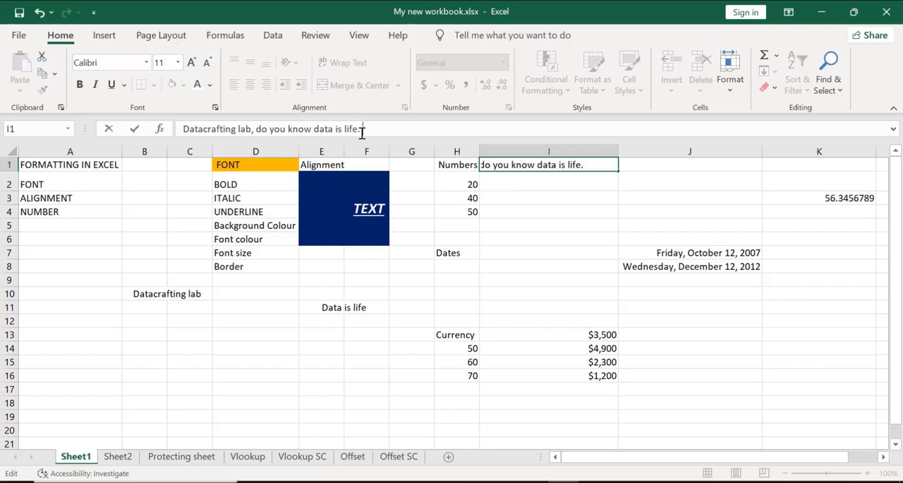
{"action": "type", "text": "dont mis"}
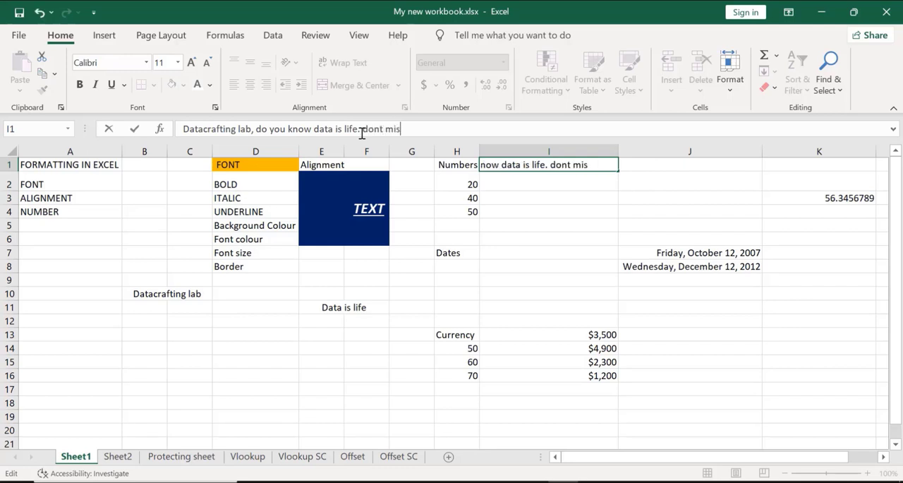
{"action": "type", "text": "s this opp"}
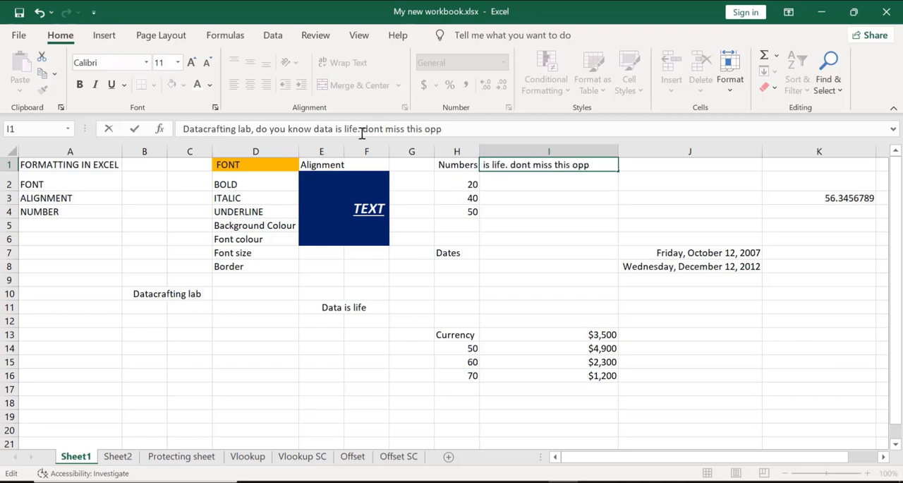
{"action": "type", "text": "rtunityu"}
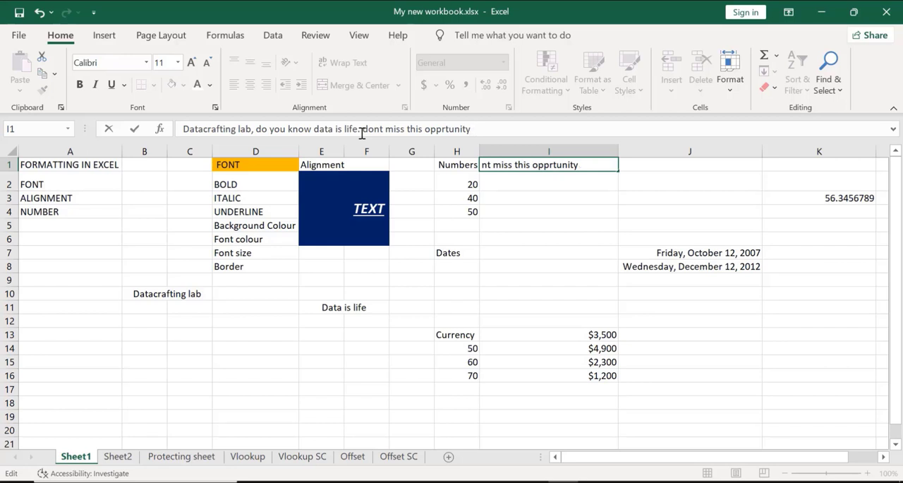
{"action": "key", "text": "Return"}
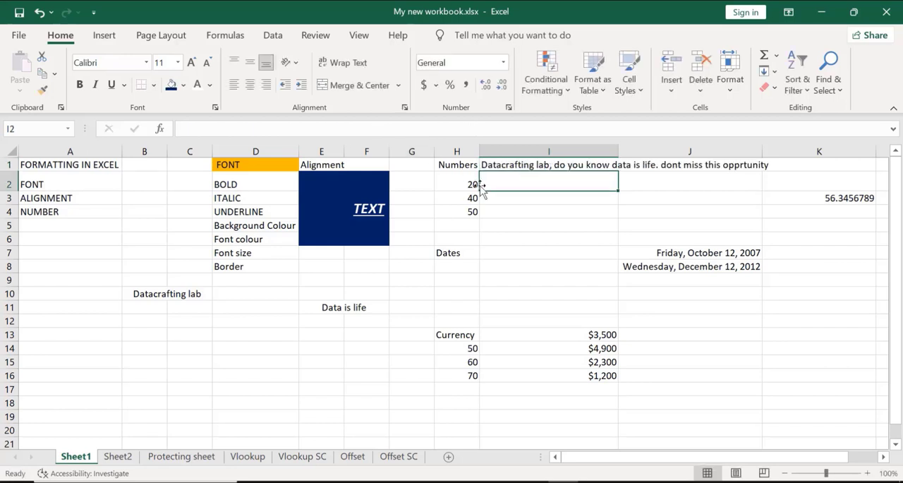
Turn on Wrap Text for the empty cell I2 below the sentence
{"action": "left_click", "coordinate": [340, 64]}
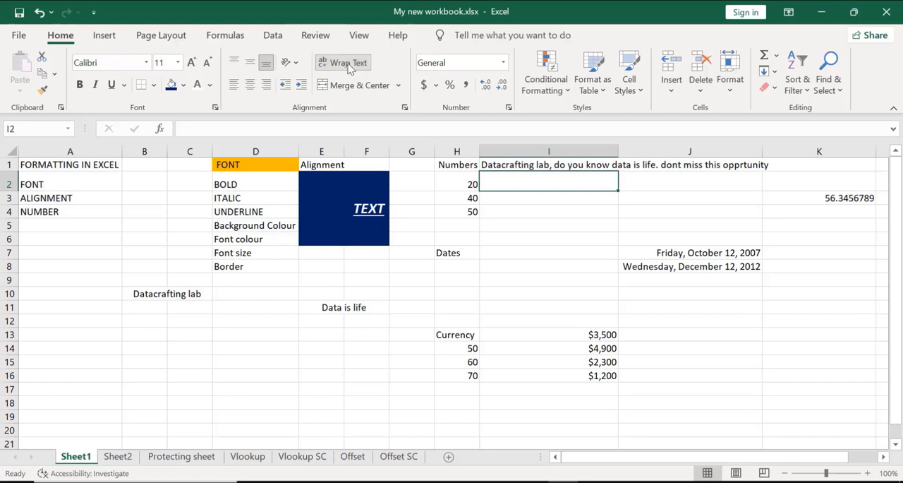
{"action": "left_click", "coordinate": [757, 164]}
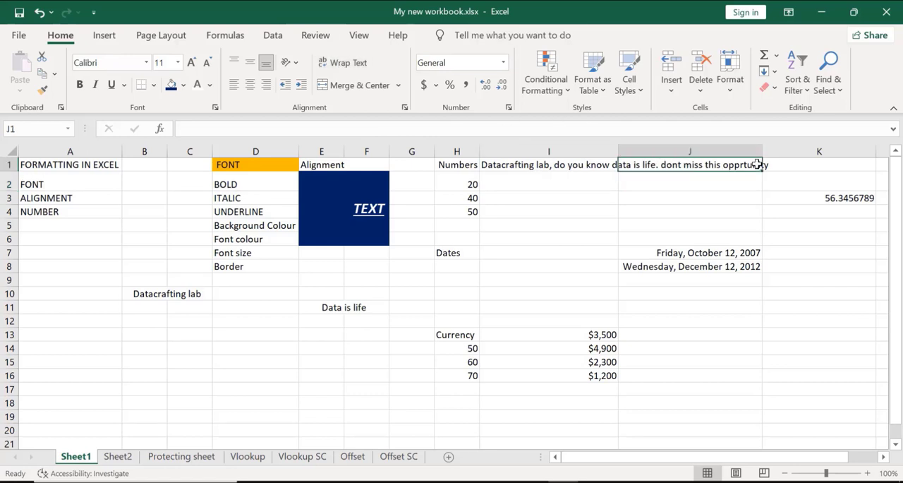
Delete "dont miss this opprtunity" from cell I1, leaving the text ending at "data is life."
{"action": "left_click", "coordinate": [493, 169]}
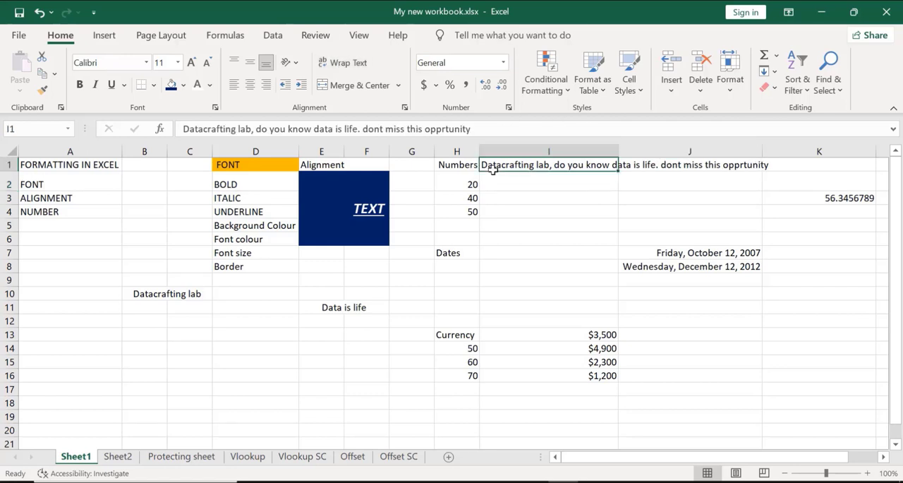
{"action": "left_click", "coordinate": [474, 128]}
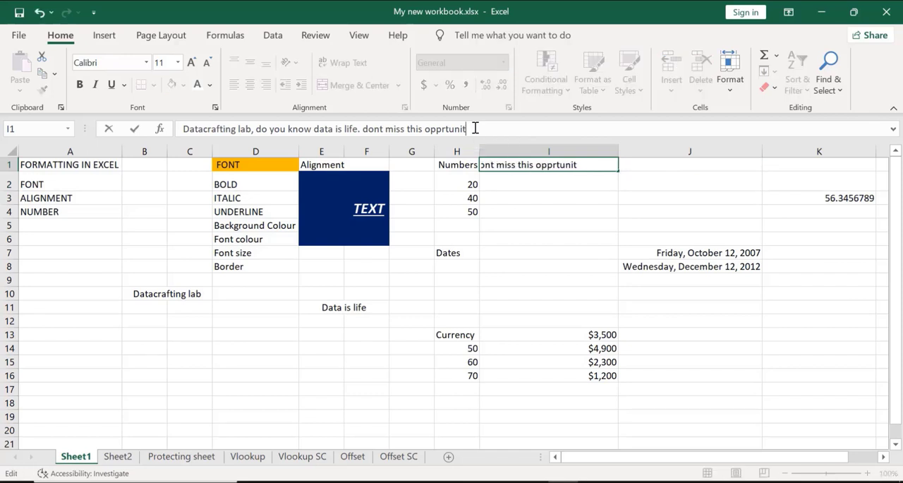
{"action": "key", "text": "BackSpace"}
{"action": "key", "text": "BackSpace"}
{"action": "key", "text": "BackSpace"}
{"action": "key", "text": "BackSpace"}
{"action": "key", "text": "BackSpace"}
{"action": "key", "text": "BackSpace"}
{"action": "key", "text": "BackSpace"}
{"action": "key", "text": "BackSpace"}
{"action": "key", "text": "BackSpace"}
{"action": "key", "text": "BackSpace"}
{"action": "key", "text": "BackSpace"}
{"action": "key", "text": "BackSpace"}
{"action": "key", "text": "BackSpace"}
{"action": "key", "text": "BackSpace"}
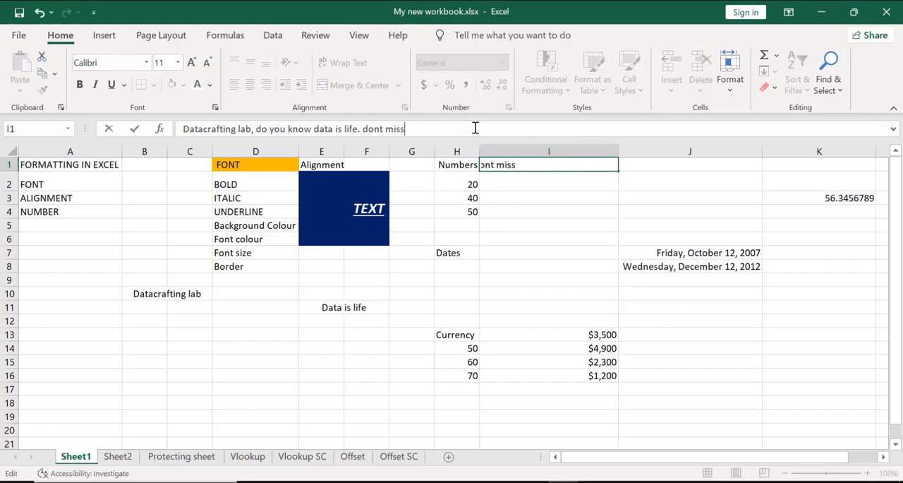
{"action": "key", "text": "BackSpace"}
{"action": "key", "text": "BackSpace"}
{"action": "key", "text": "BackSpace"}
{"action": "key", "text": "BackSpace"}
{"action": "key", "text": "BackSpace"}
{"action": "key", "text": "BackSpace"}
{"action": "key", "text": "BackSpace"}
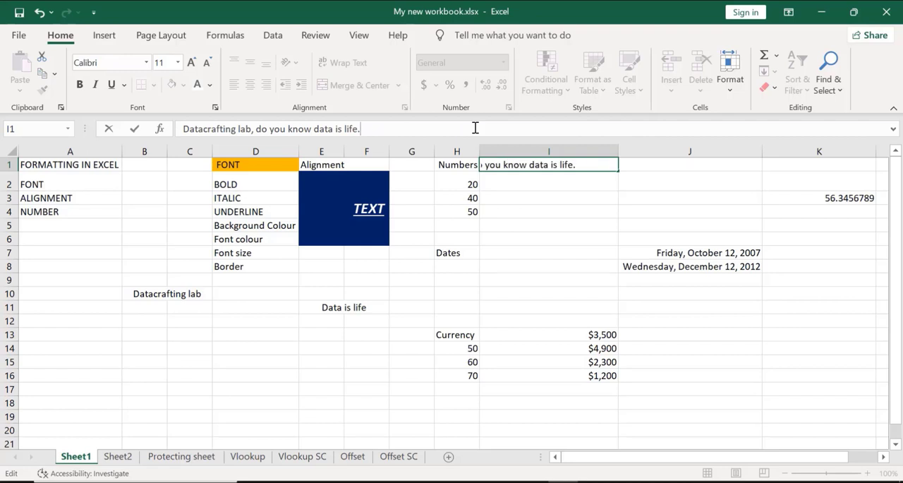
{"action": "left_click", "coordinate": [529, 187]}
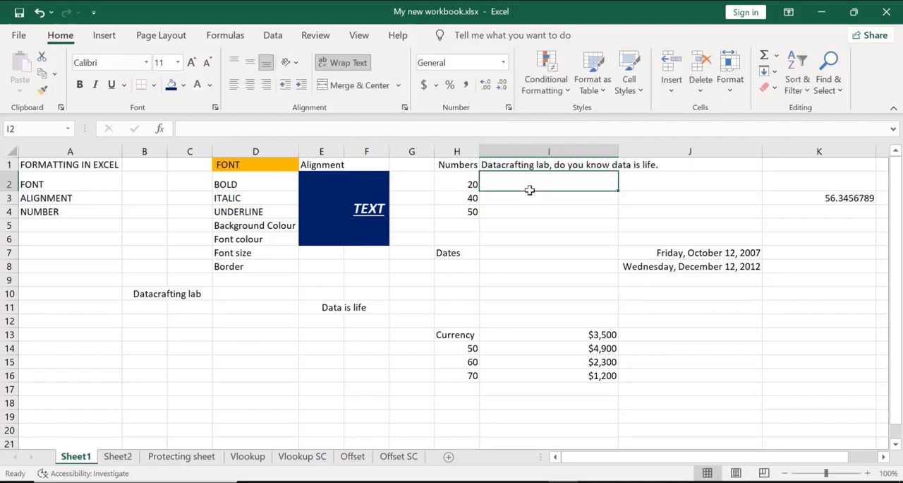
Wrap the text of cell I1 so the sentence fits within its column
{"action": "left_click", "coordinate": [493, 162]}
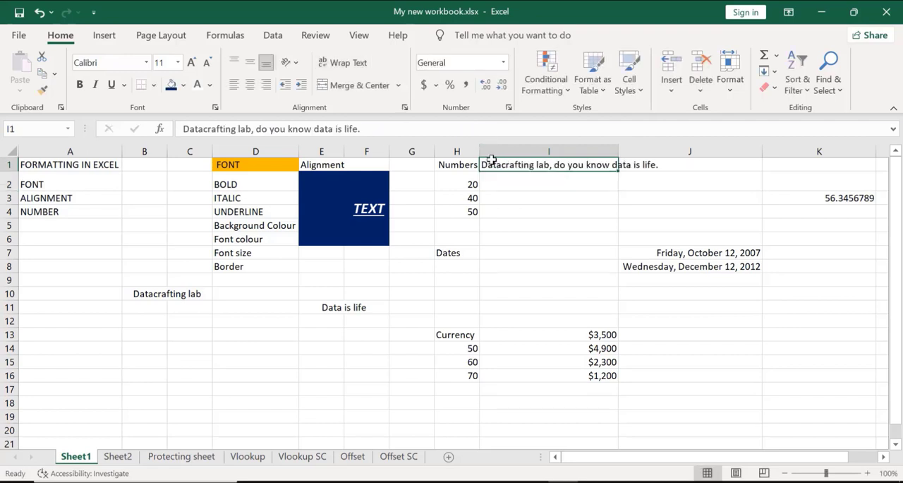
{"action": "left_click", "coordinate": [344, 62]}
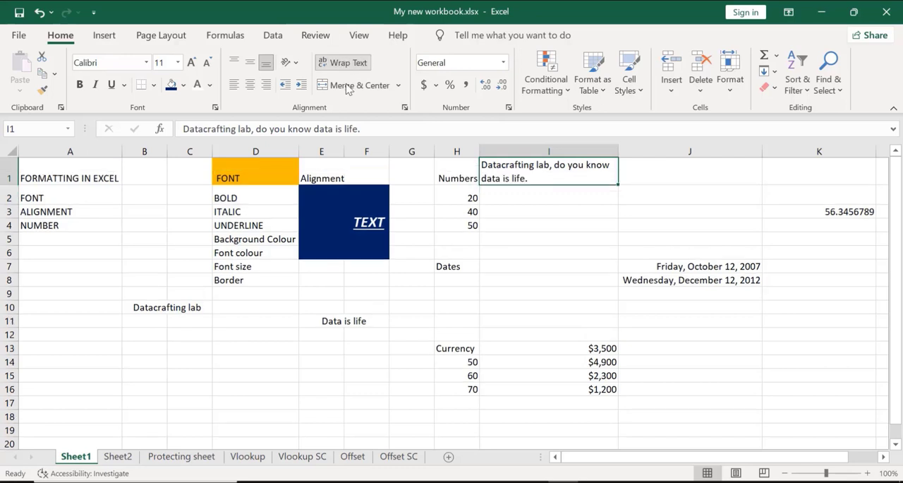
{"action": "left_click", "coordinate": [365, 129]}
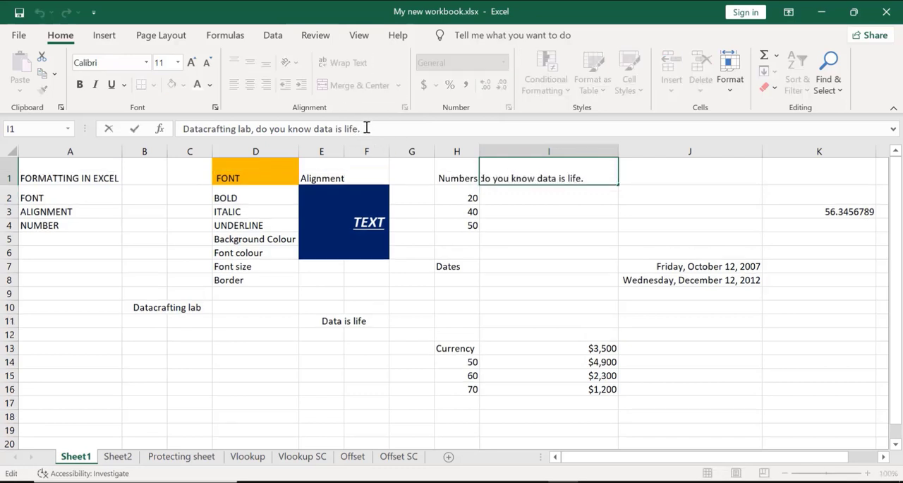
{"action": "left_click", "coordinate": [329, 230]}
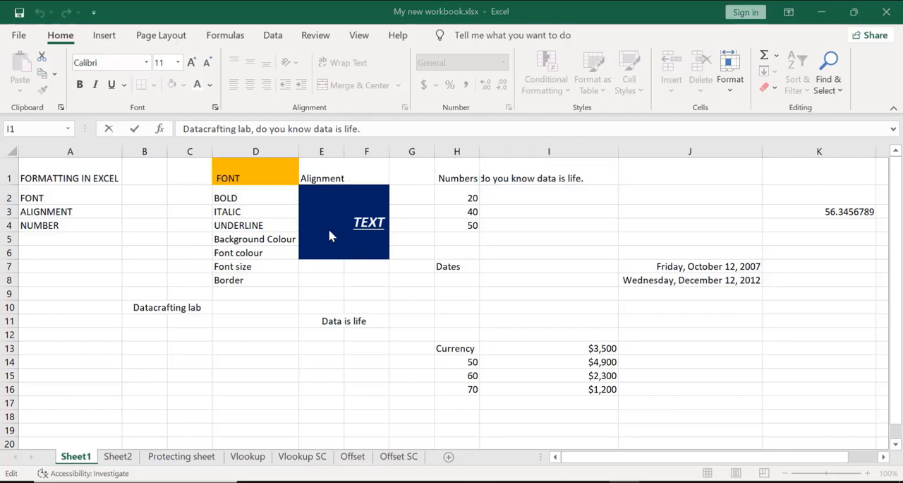
{"action": "left_click", "coordinate": [506, 178]}
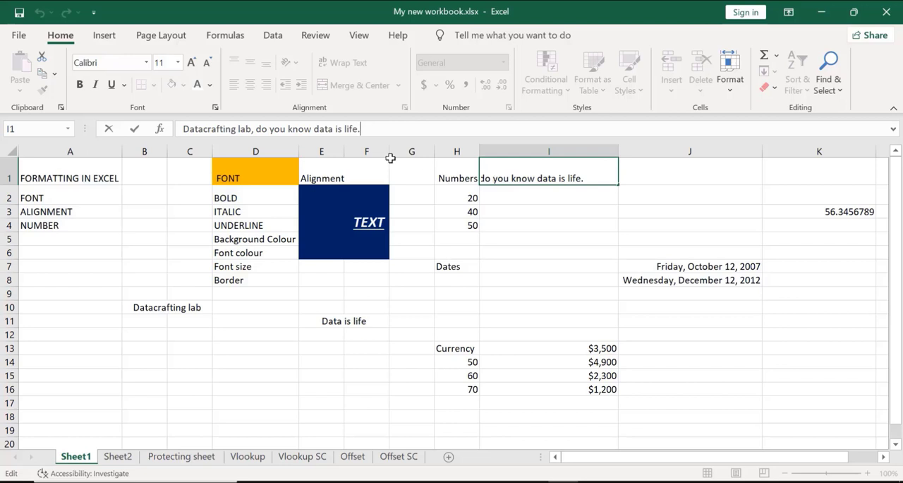
{"action": "left_click", "coordinate": [340, 221]}
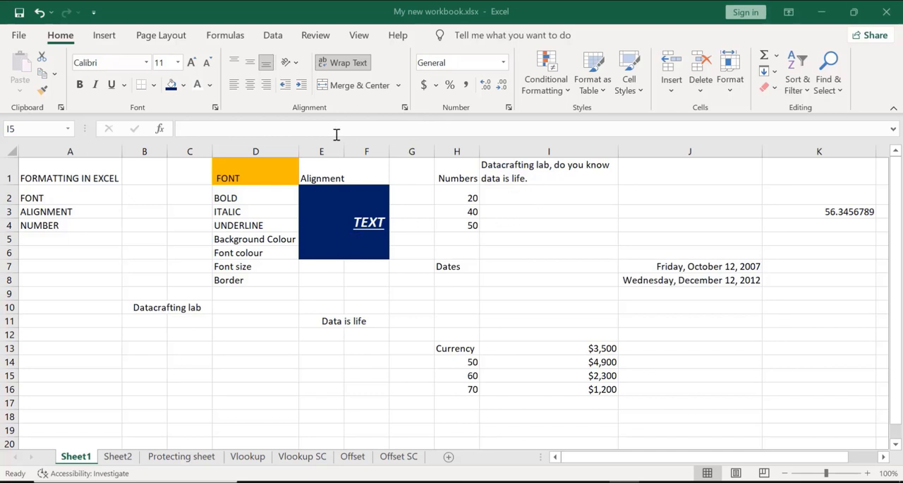
Set the orientation of the merged TEXT cell E2:F6 to Angle Counterclockwise
{"action": "left_click", "coordinate": [349, 218]}
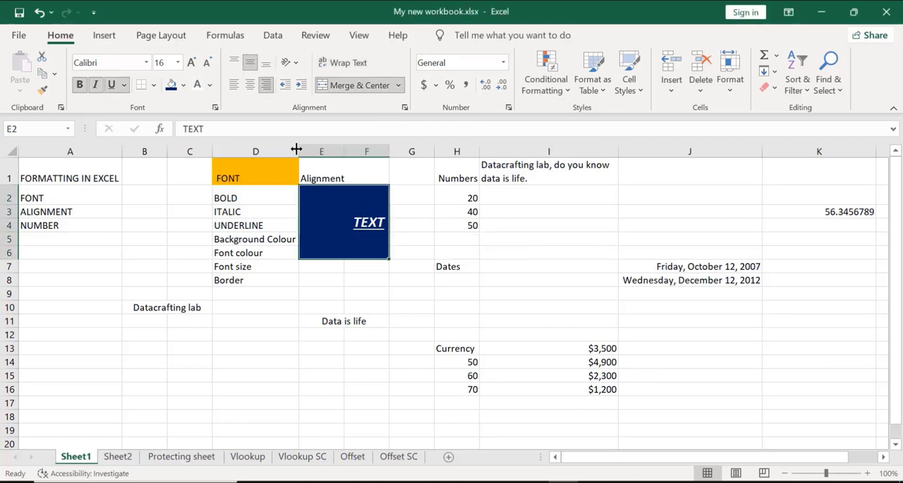
{"action": "left_click", "coordinate": [296, 63]}
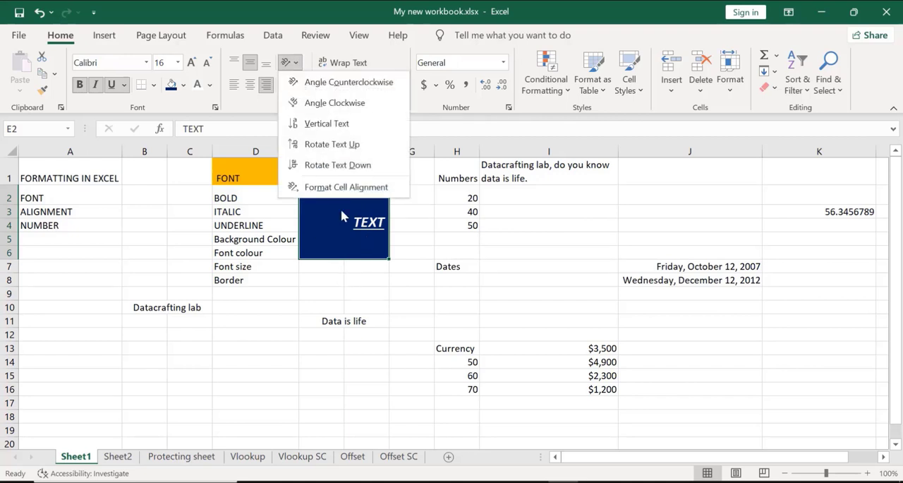
{"action": "left_click", "coordinate": [365, 83]}
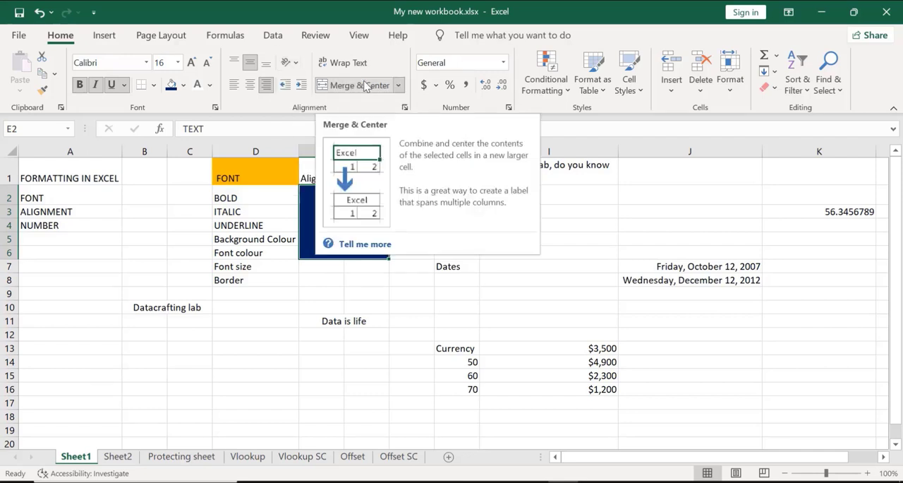
Try the Angle Clockwise and Vertical Text orientations on the merged TEXT cell E2:F6
{"action": "left_click", "coordinate": [290, 63]}
{"action": "left_click", "coordinate": [308, 103]}
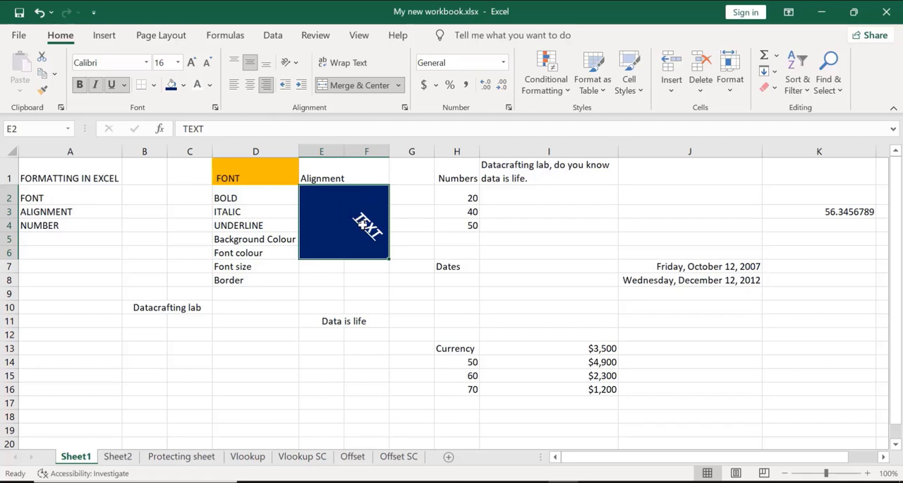
{"action": "left_click", "coordinate": [293, 64]}
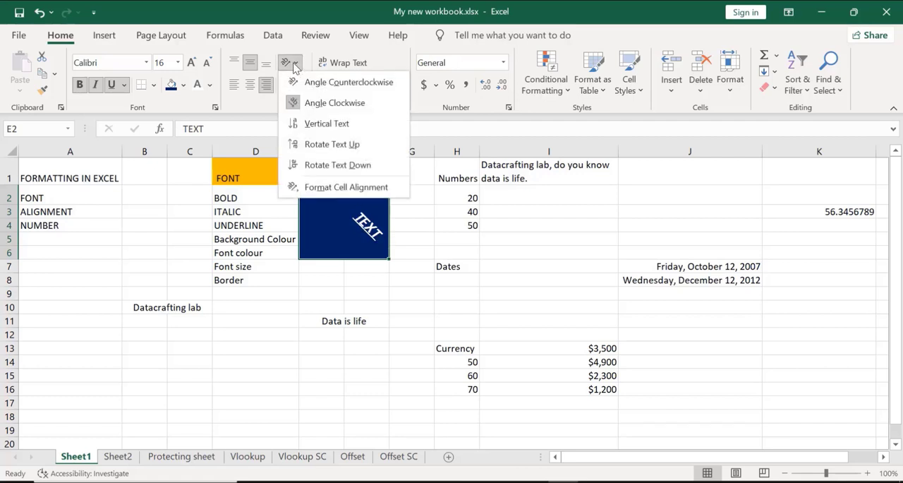
{"action": "left_click", "coordinate": [319, 122]}
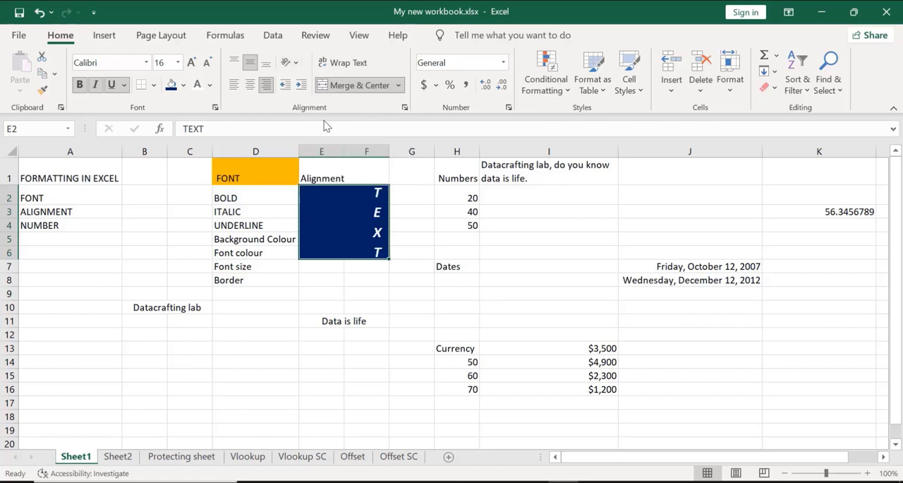
Try the Rotate Text Up and Rotate Text Down orientations on the merged TEXT cell
{"action": "left_click", "coordinate": [297, 63]}
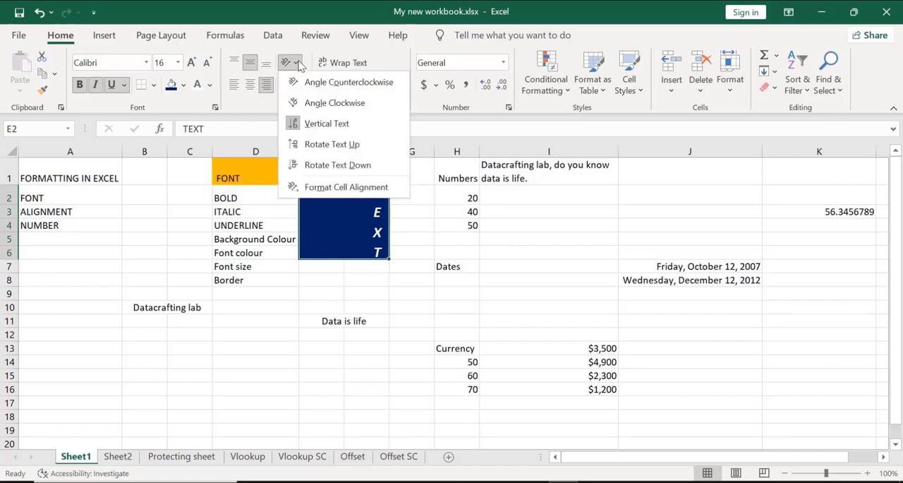
{"action": "left_click", "coordinate": [319, 145]}
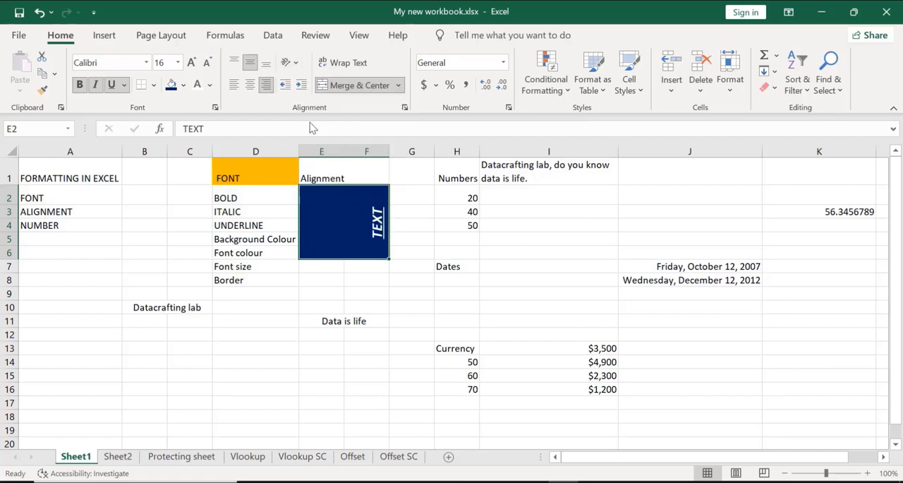
{"action": "left_click", "coordinate": [290, 62]}
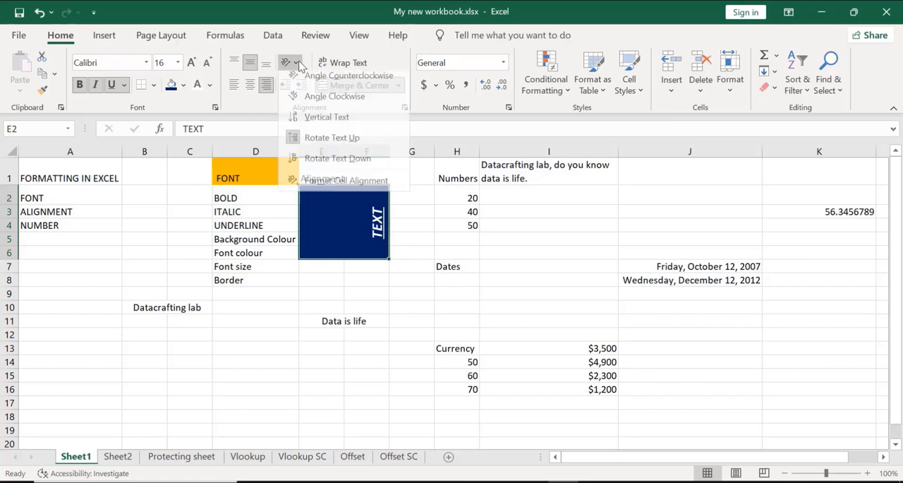
{"action": "left_click", "coordinate": [329, 167]}
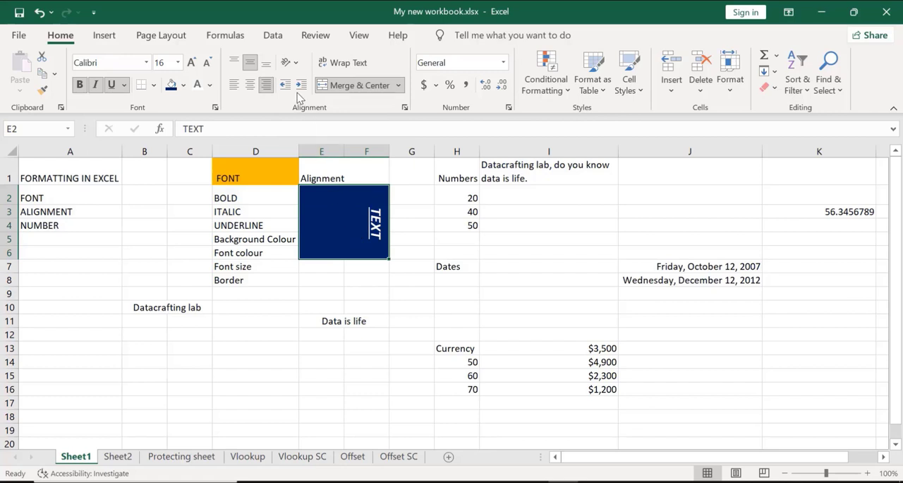
Return the merged TEXT cell E2:F6 to the Angle Counterclockwise orientation
{"action": "left_click", "coordinate": [293, 63]}
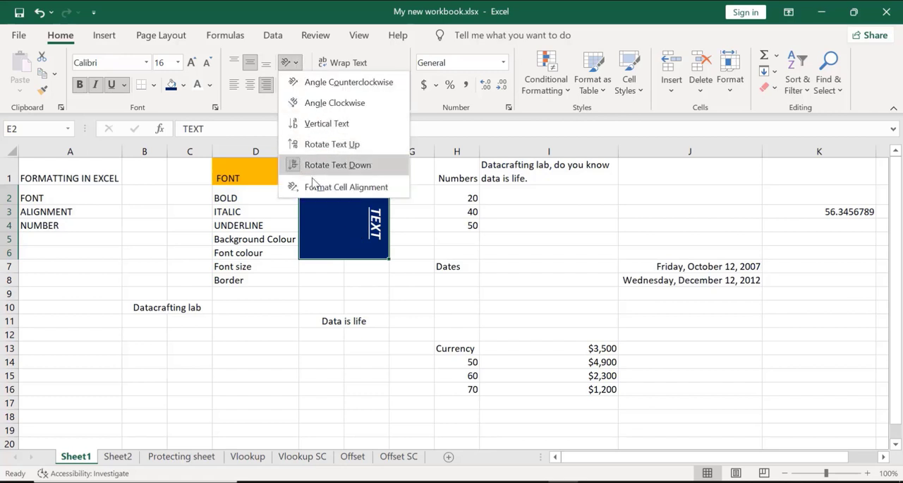
{"action": "left_click", "coordinate": [329, 82]}
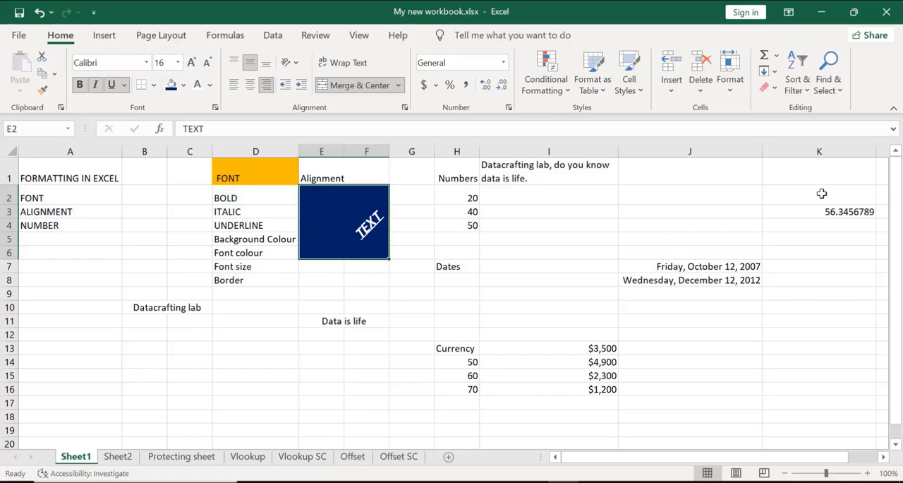
{"action": "left_click", "coordinate": [798, 157]}
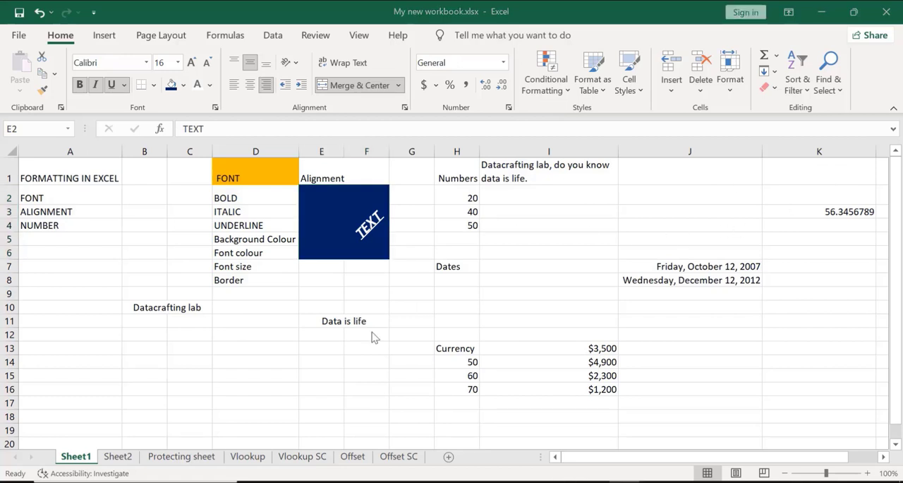
Open Sheet2 and select the Segment header in cell A1
{"action": "left_click", "coordinate": [121, 458]}
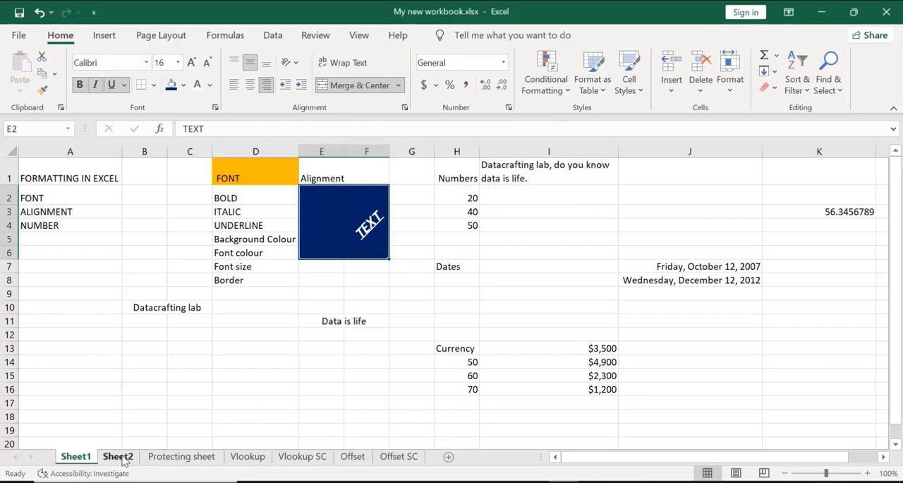
{"action": "left_click", "coordinate": [120, 457]}
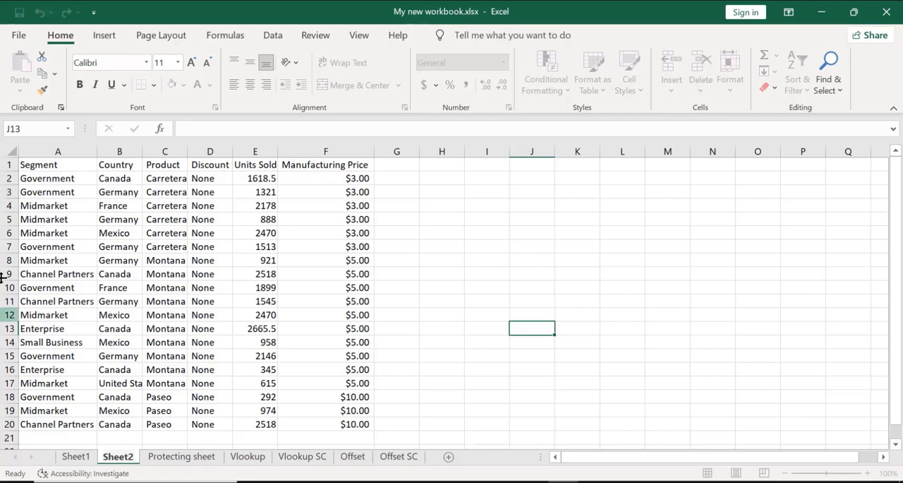
{"action": "left_click", "coordinate": [36, 167]}
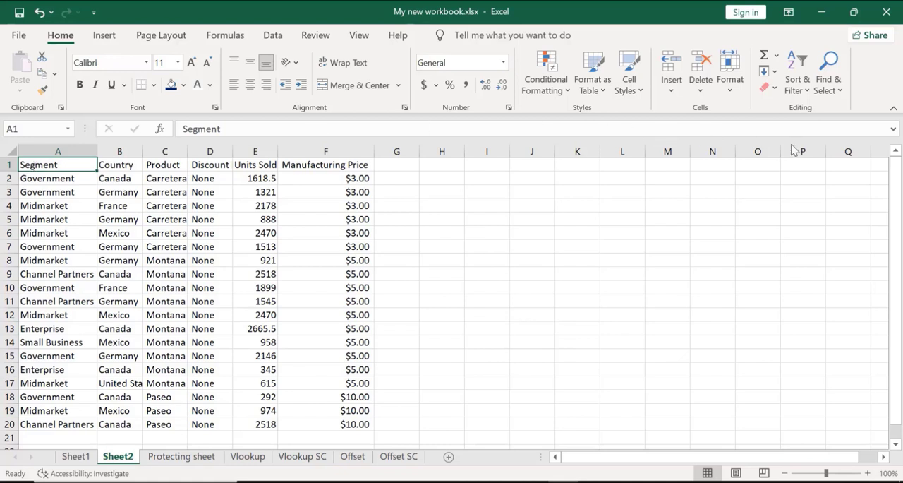
Apply thick solid outline and inside borders in automatic colour to the whole data table A1:F20 on Sheet2 through Format Cells
{"action": "left_click", "coordinate": [25, 164]}
{"action": "key", "text": "shift+Right"}
{"action": "key", "text": "shift+Right"}
{"action": "key", "text": "shift+Right"}
{"action": "key", "text": "shift+Right"}
{"action": "key", "text": "shift+Right"}
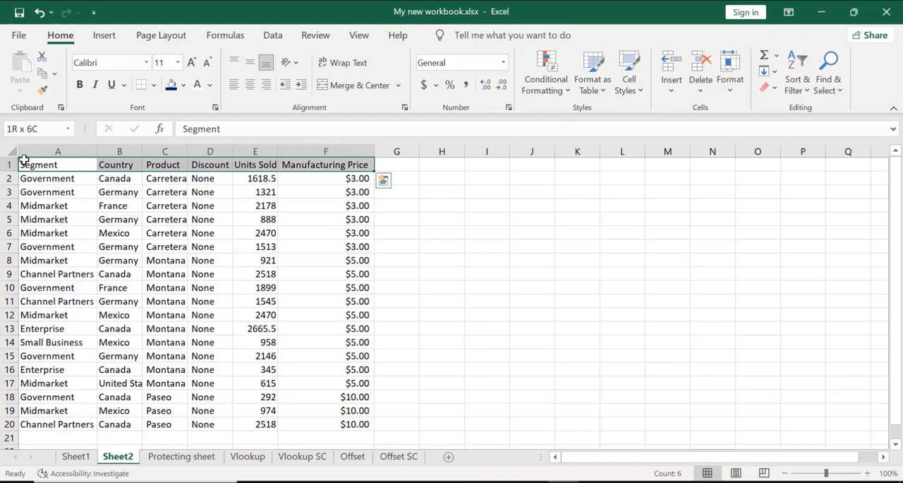
{"action": "key", "text": "shift+Down"}
{"action": "key", "text": "shift+Down"}
{"action": "key", "text": "shift+Down"}
{"action": "key", "text": "shift+Down"}
{"action": "key", "text": "shift+Down"}
{"action": "key", "text": "shift+Down"}
{"action": "key", "text": "shift+Down"}
{"action": "key", "text": "shift+Down"}
{"action": "key", "text": "shift+Down"}
{"action": "key", "text": "shift+Down"}
{"action": "key", "text": "shift+Down"}
{"action": "key", "text": "shift+Down"}
{"action": "key", "text": "shift+Down"}
{"action": "key", "text": "shift+Down"}
{"action": "key", "text": "shift+Down"}
{"action": "key", "text": "shift+Down"}
{"action": "key", "text": "shift+Down"}
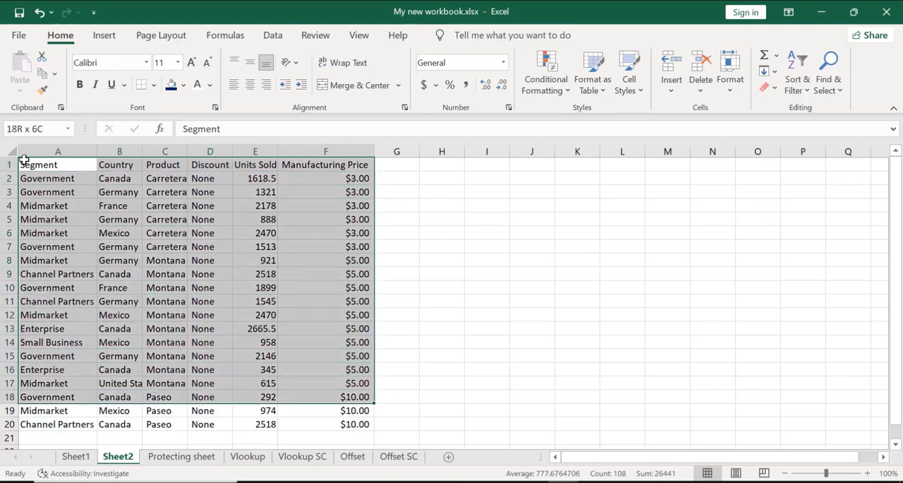
{"action": "key", "text": "shift+Down"}
{"action": "key", "text": "shift+Down"}
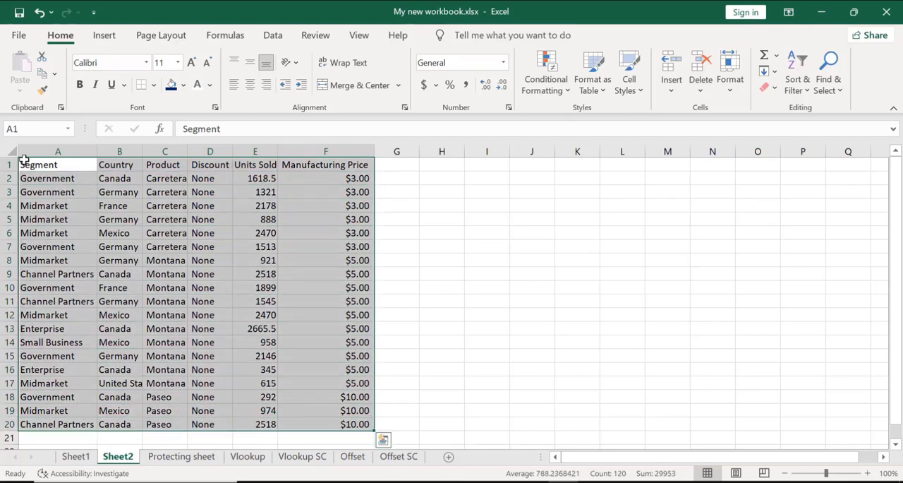
{"action": "key", "text": "ctrl+1"}
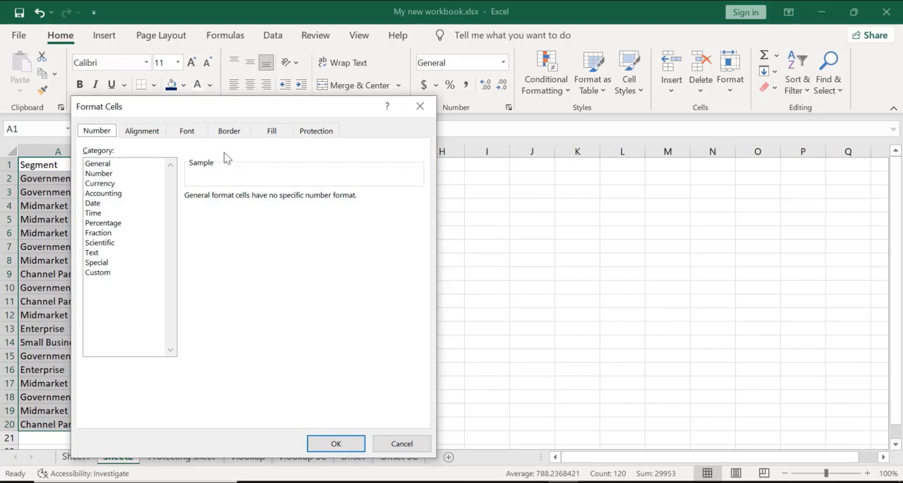
{"action": "left_click", "coordinate": [237, 132]}
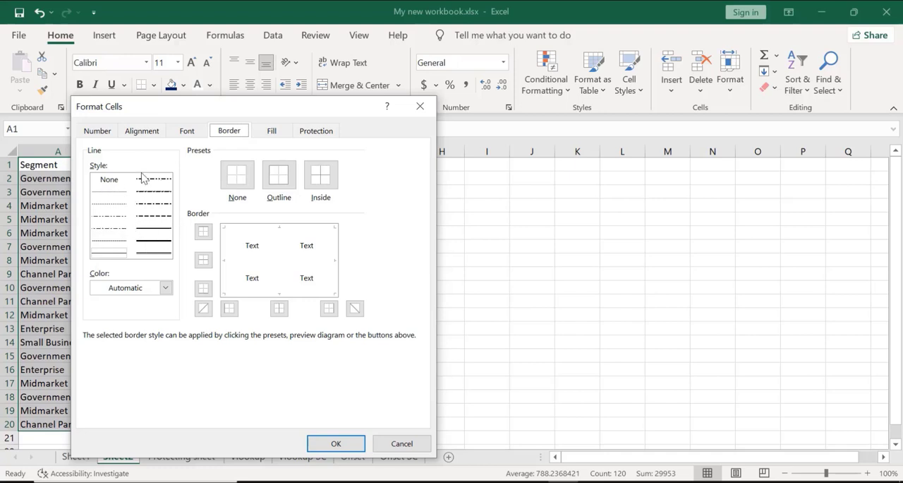
{"action": "left_click", "coordinate": [150, 246]}
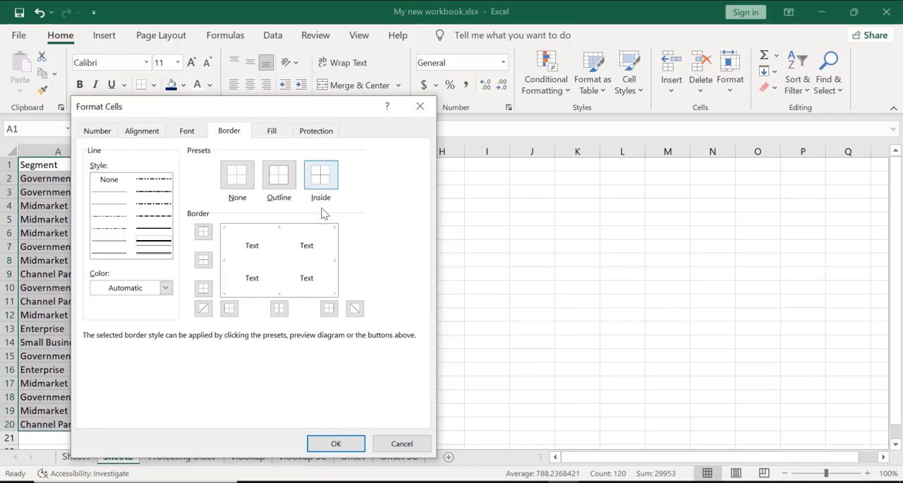
{"action": "left_click", "coordinate": [281, 181]}
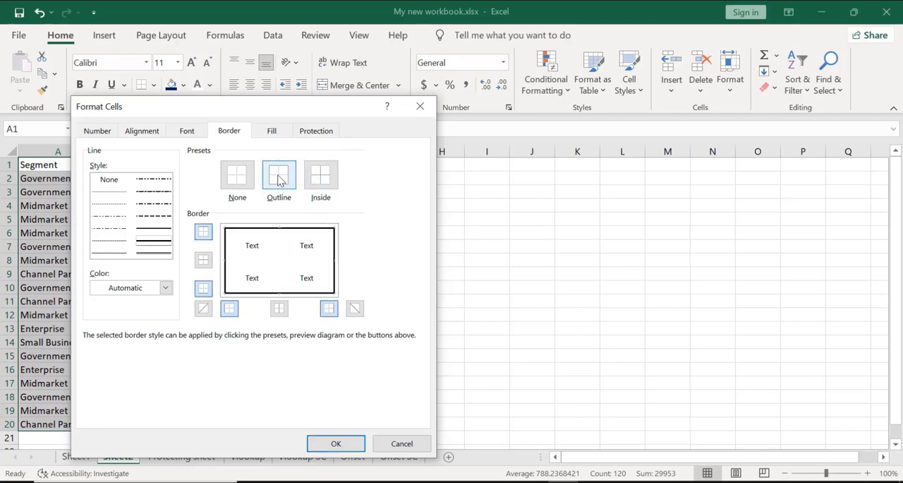
{"action": "left_click", "coordinate": [321, 176]}
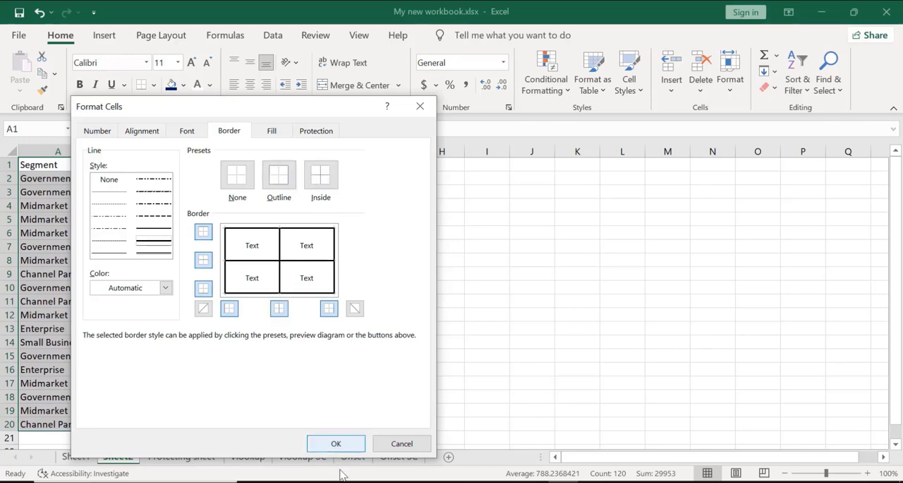
{"action": "left_click", "coordinate": [332, 443]}
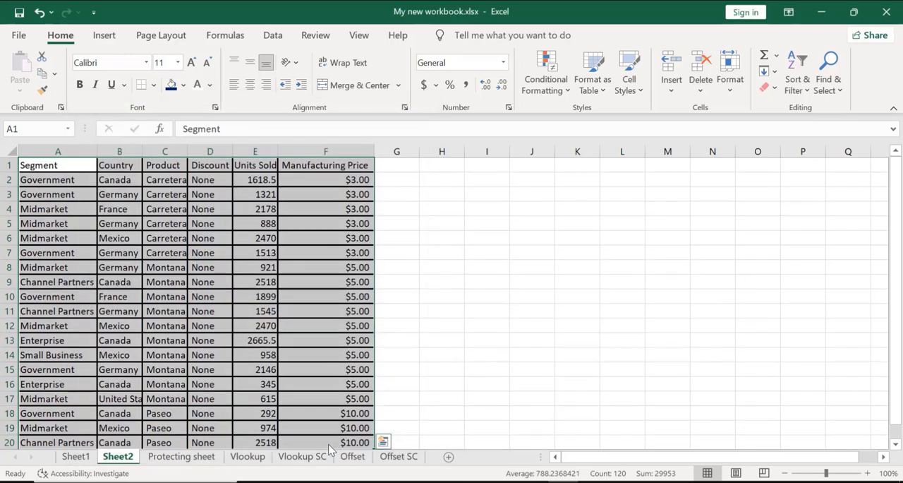
{"action": "left_click", "coordinate": [432, 316]}
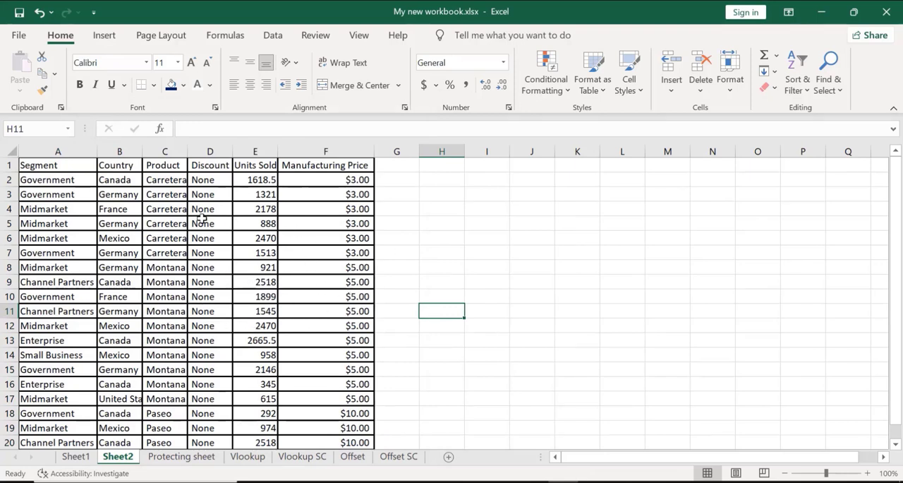
{"action": "left_click", "coordinate": [802, 137]}
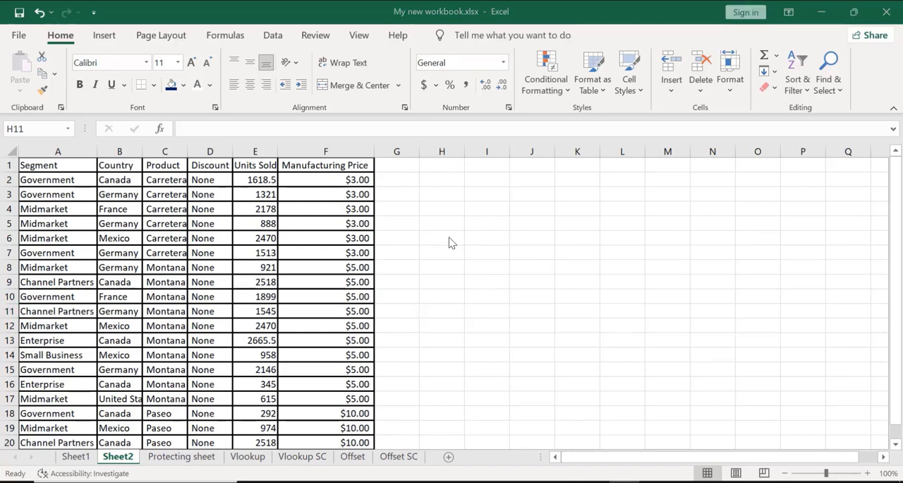
{"action": "left_click", "coordinate": [319, 251]}
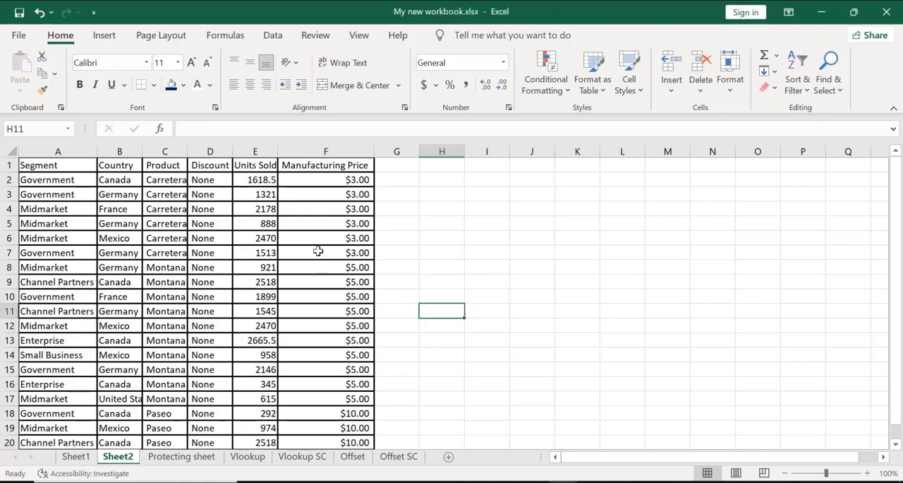
{"action": "left_click", "coordinate": [40, 160]}
{"action": "key", "text": "shift+Right"}
{"action": "key", "text": "shift+Right"}
{"action": "key", "text": "shift+Right"}
{"action": "key", "text": "shift+Right"}
{"action": "key", "text": "shift+Right"}
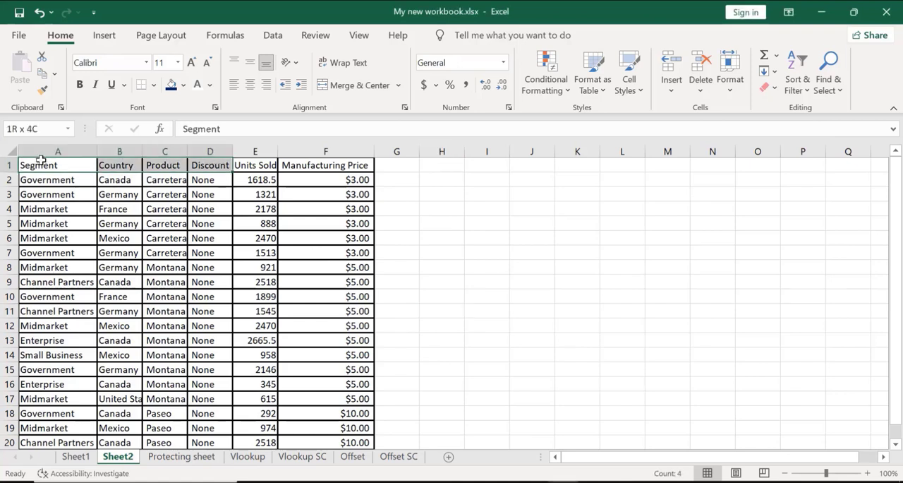
{"action": "key", "text": "shift+Down"}
{"action": "key", "text": "shift+Down"}
{"action": "key", "text": "shift+Down"}
{"action": "key", "text": "shift+Down"}
{"action": "key", "text": "shift+Down"}
{"action": "key", "text": "shift+Down"}
{"action": "key", "text": "shift+Down"}
{"action": "key", "text": "shift+Down"}
{"action": "key", "text": "shift+Down"}
{"action": "key", "text": "shift+Down"}
{"action": "key", "text": "shift+Down"}
{"action": "key", "text": "shift+Down"}
{"action": "key", "text": "shift+Down"}
{"action": "key", "text": "shift+Down"}
{"action": "key", "text": "shift+Down"}
{"action": "key", "text": "shift+Down"}
{"action": "key", "text": "shift+Down"}
{"action": "key", "text": "shift+Down"}
{"action": "key", "text": "shift+Down"}
{"action": "key", "text": "shift+Down"}
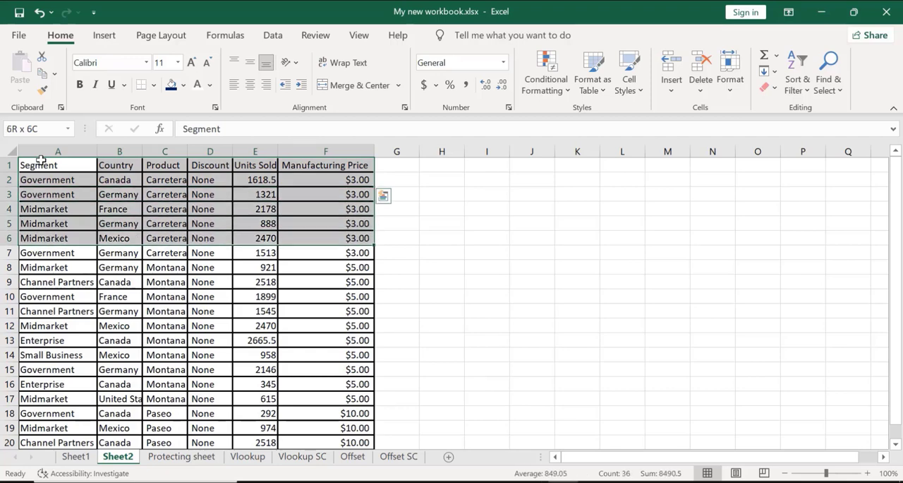
{"action": "key", "text": "shift+Up"}
{"action": "key", "text": "shift+Up"}
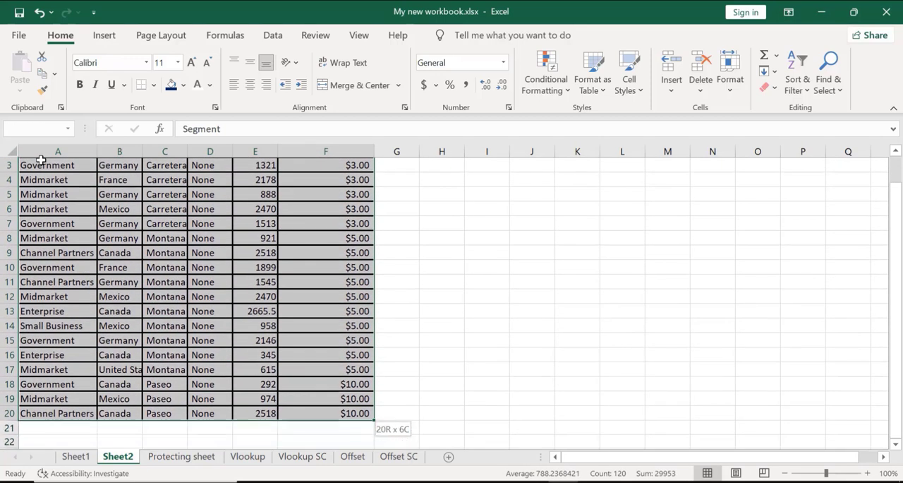
{"action": "key", "text": "ctrl+q"}
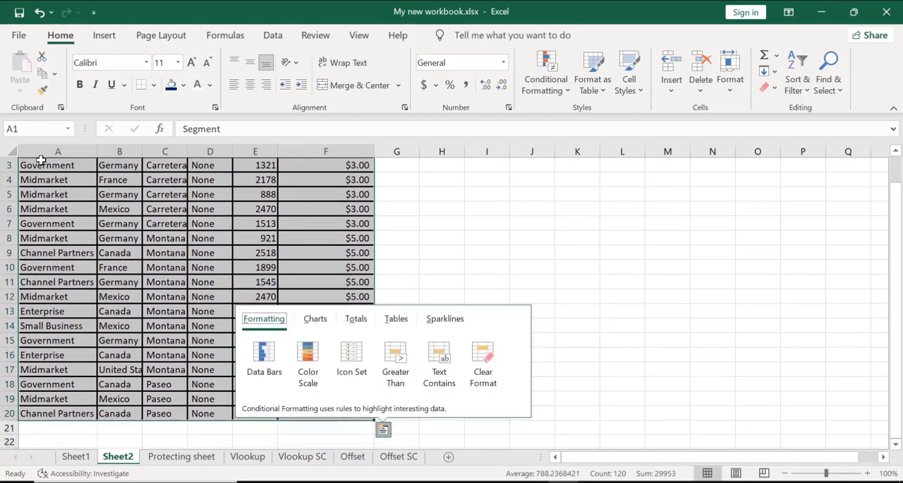
{"action": "left_click", "coordinate": [544, 259]}
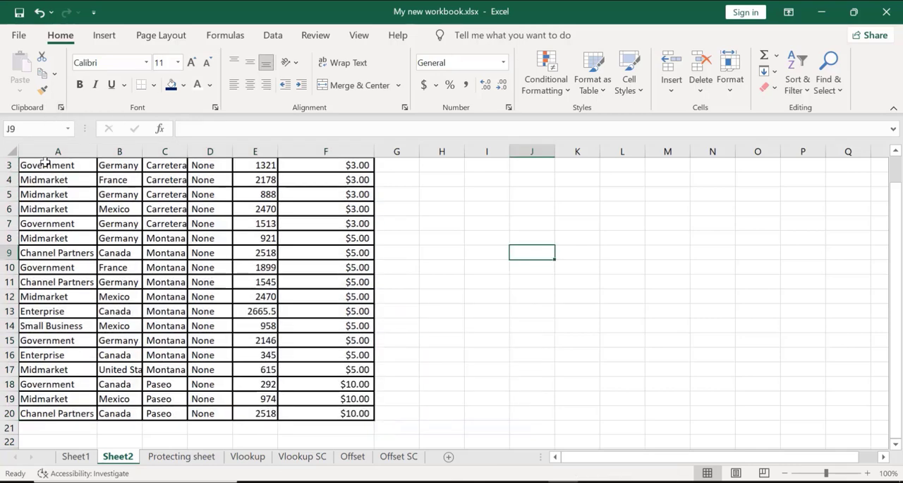
Select the whole data table A1:F20 on Sheet2 and clear all its borders in Format Cells
{"action": "key", "text": "Up"}
{"action": "key", "text": "Up"}
{"action": "key", "text": "Up"}
{"action": "key", "text": "Up"}
{"action": "key", "text": "Up"}
{"action": "key", "text": "Up"}
{"action": "key", "text": "Up"}
{"action": "key", "text": "Up"}
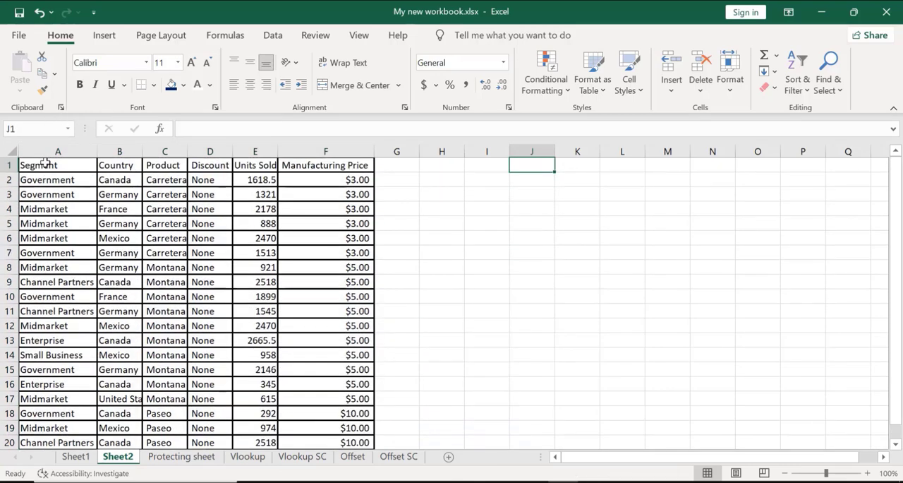
{"action": "left_click", "coordinate": [44, 163]}
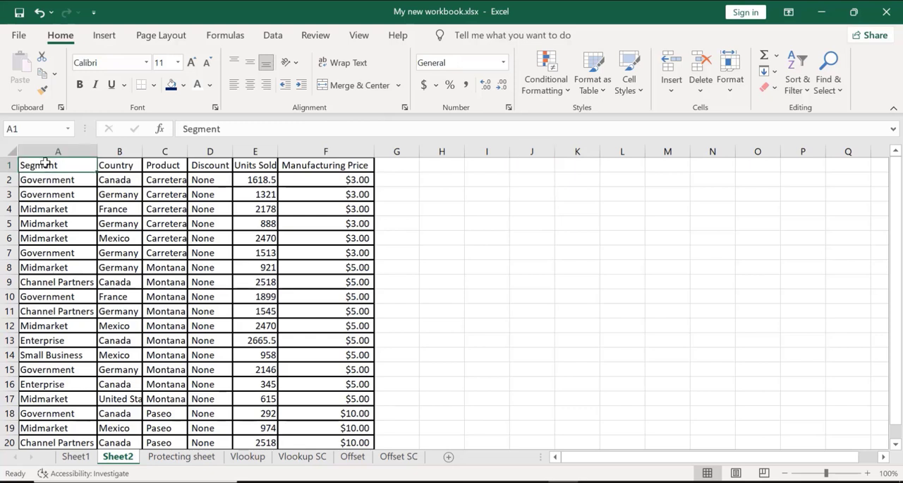
{"action": "key", "text": "shift+Right"}
{"action": "key", "text": "shift+Right"}
{"action": "key", "text": "shift+Right"}
{"action": "key", "text": "shift+Right"}
{"action": "key", "text": "shift+Right"}
{"action": "key", "text": "shift+Right"}
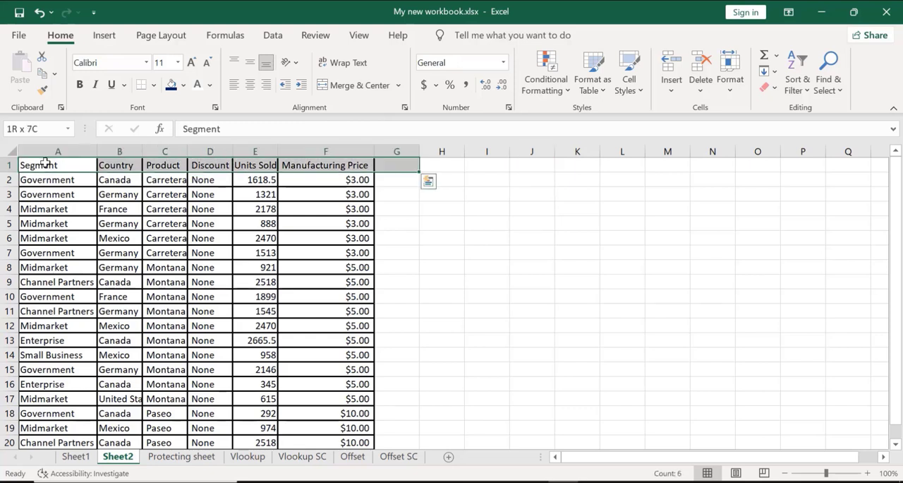
{"action": "key", "text": "shift+Left"}
{"action": "key", "text": "shift+Down"}
{"action": "key", "text": "shift+Down"}
{"action": "key", "text": "shift+Down"}
{"action": "key", "text": "shift+Down"}
{"action": "key", "text": "shift+Down"}
{"action": "key", "text": "shift+Down"}
{"action": "key", "text": "shift+Down"}
{"action": "key", "text": "shift+Down"}
{"action": "key", "text": "shift+Down"}
{"action": "key", "text": "shift+Down"}
{"action": "key", "text": "shift+Down"}
{"action": "key", "text": "shift+Down"}
{"action": "key", "text": "shift+Down"}
{"action": "key", "text": "shift+Down"}
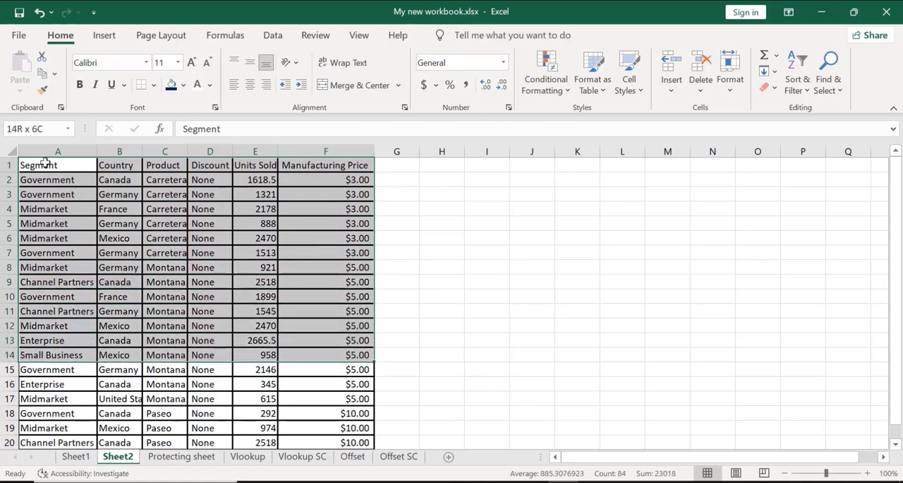
{"action": "key", "text": "shift+Down"}
{"action": "key", "text": "shift+Down"}
{"action": "key", "text": "shift+Down"}
{"action": "key", "text": "shift+Down"}
{"action": "key", "text": "shift+Down"}
{"action": "key", "text": "shift+Down"}
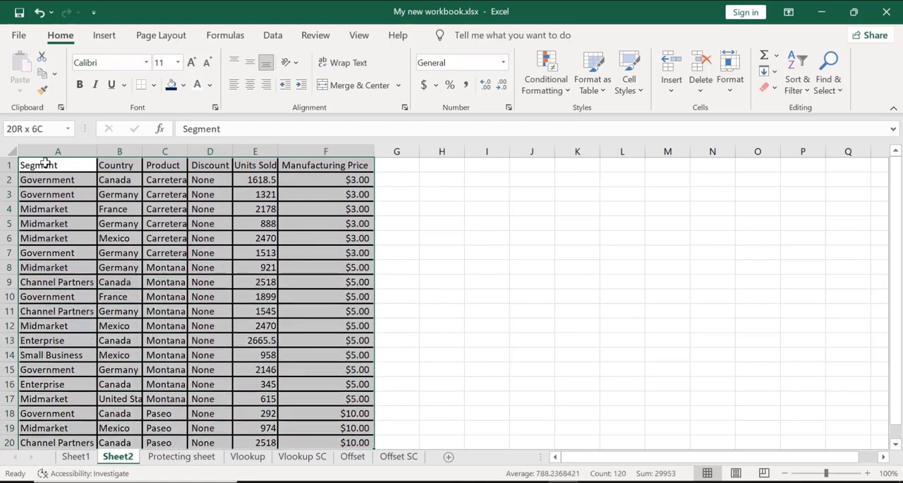
{"action": "key", "text": "shift+Up"}
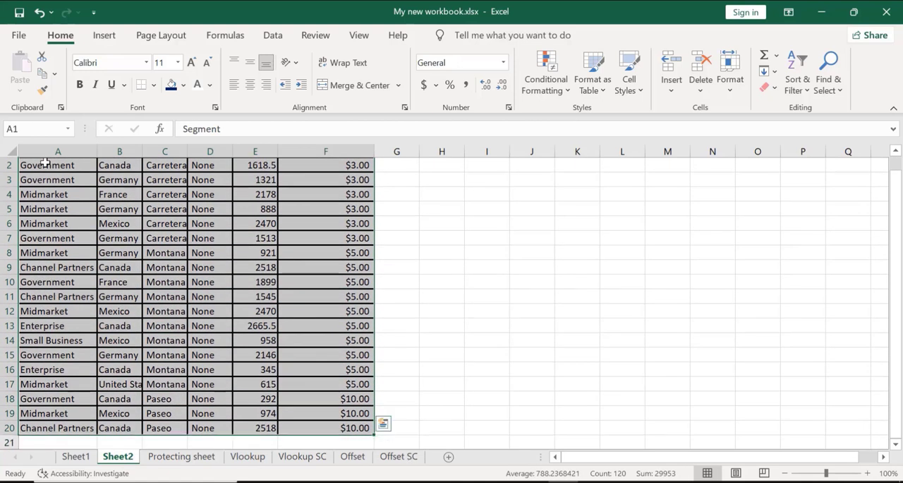
{"action": "scroll", "coordinate": [44, 163], "scroll_direction": "up", "scroll_amount": 1}
{"action": "key", "text": "ctrl+1"}
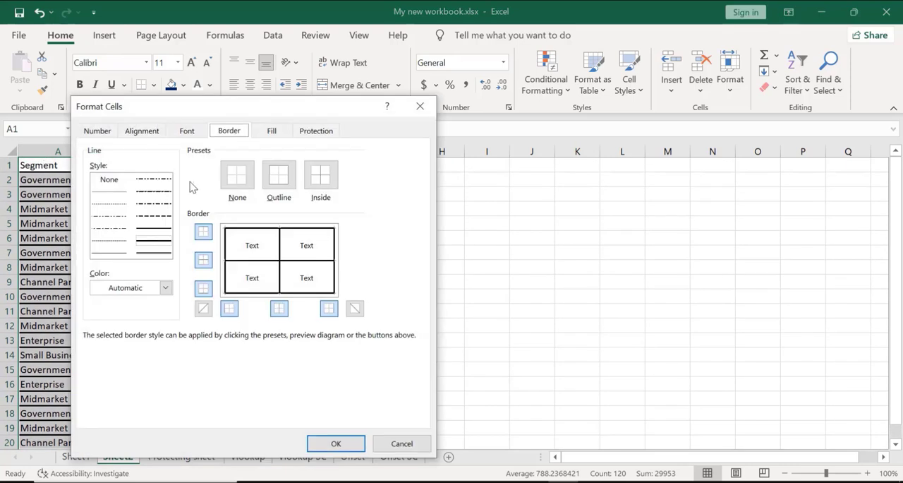
{"action": "left_click", "coordinate": [280, 180]}
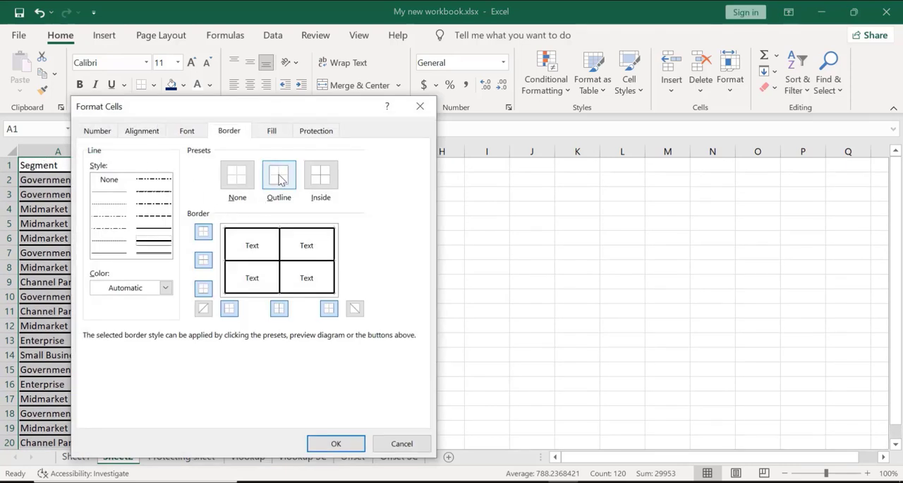
{"action": "left_click", "coordinate": [242, 180]}
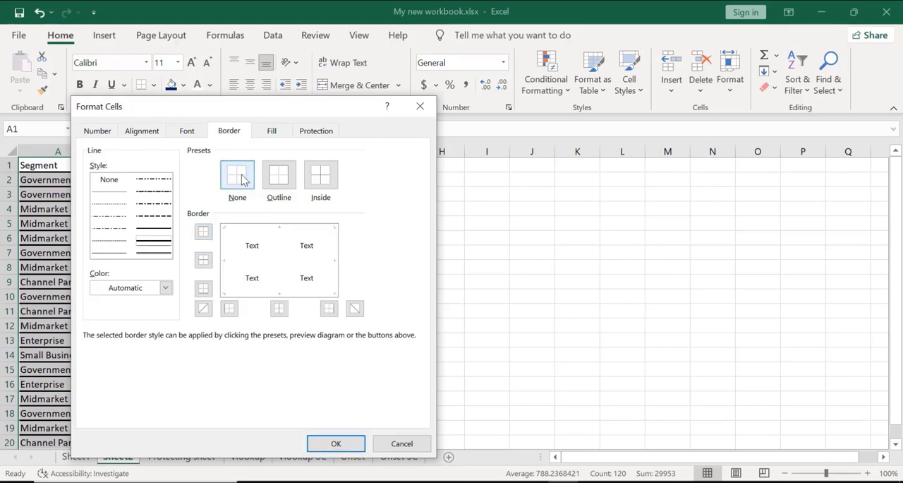
Set thick solid outline and inside borders in dark blue for the selected table
{"action": "left_click", "coordinate": [165, 288]}
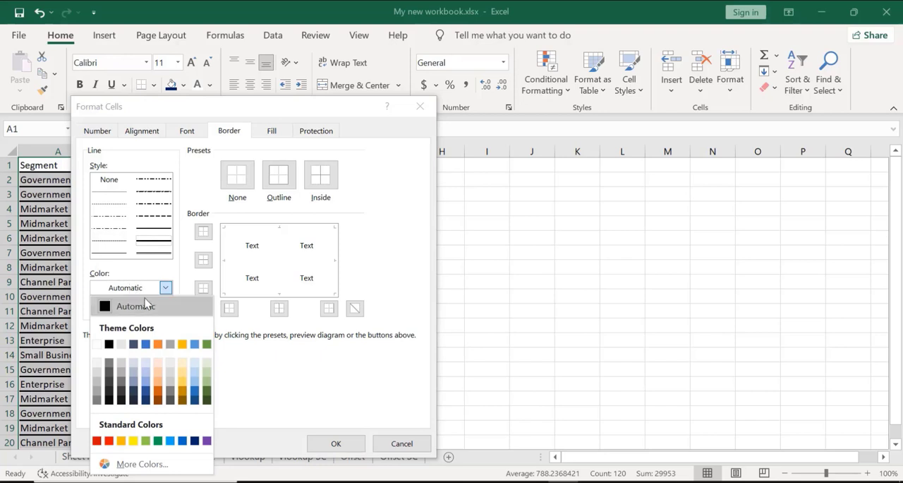
{"action": "left_click", "coordinate": [194, 441]}
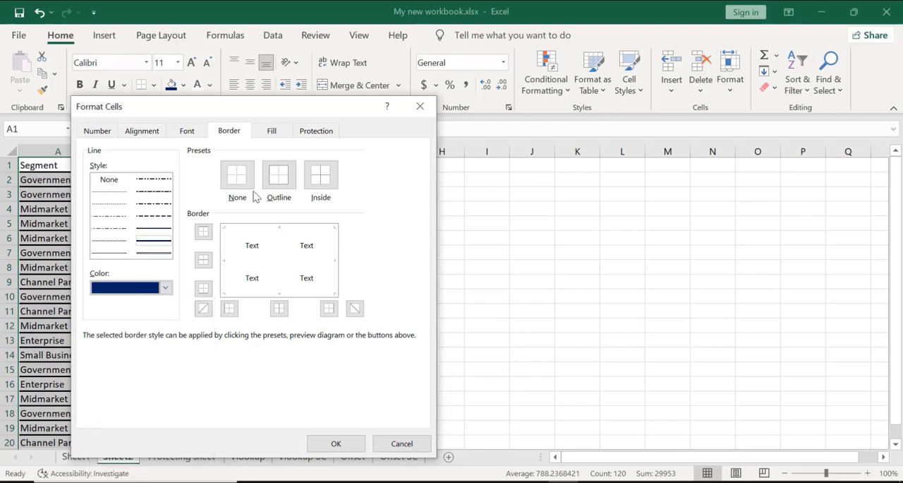
{"action": "left_click", "coordinate": [276, 185]}
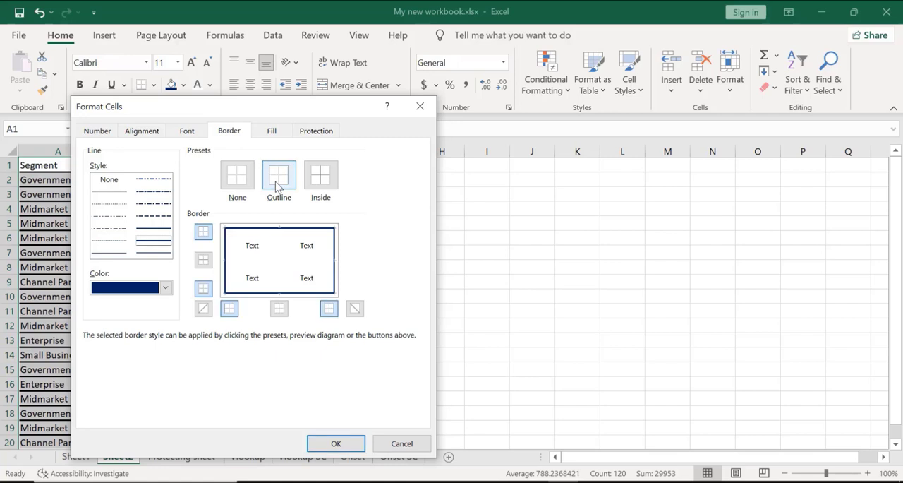
{"action": "left_click", "coordinate": [150, 240]}
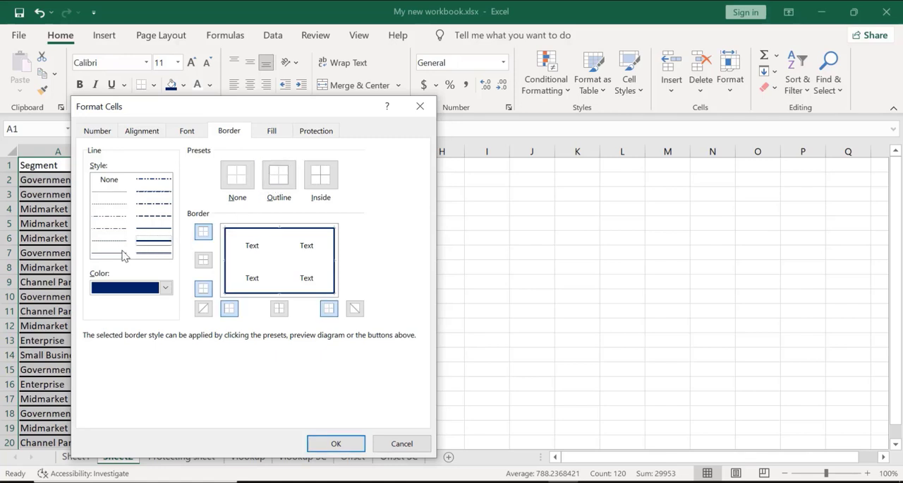
{"action": "left_click", "coordinate": [160, 253]}
{"action": "left_click", "coordinate": [311, 192]}
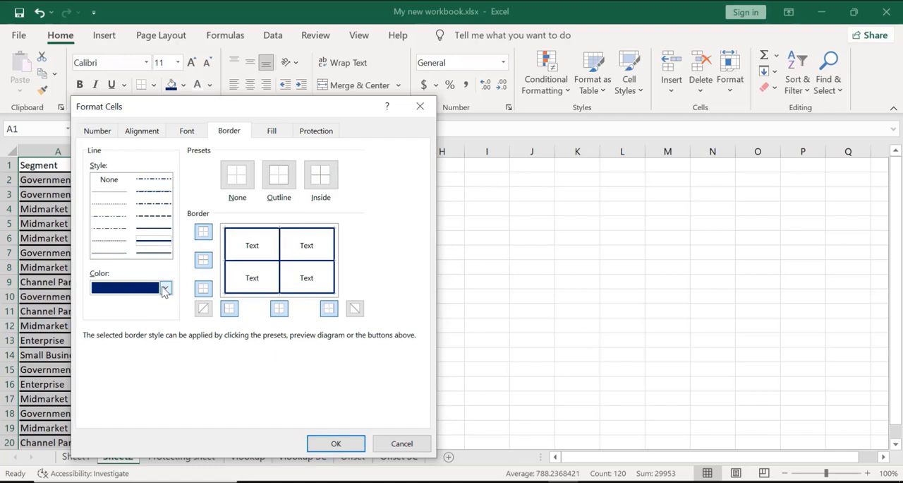
Recolour the table's inside borders black and apply the border settings to the sheet
{"action": "left_click", "coordinate": [165, 288]}
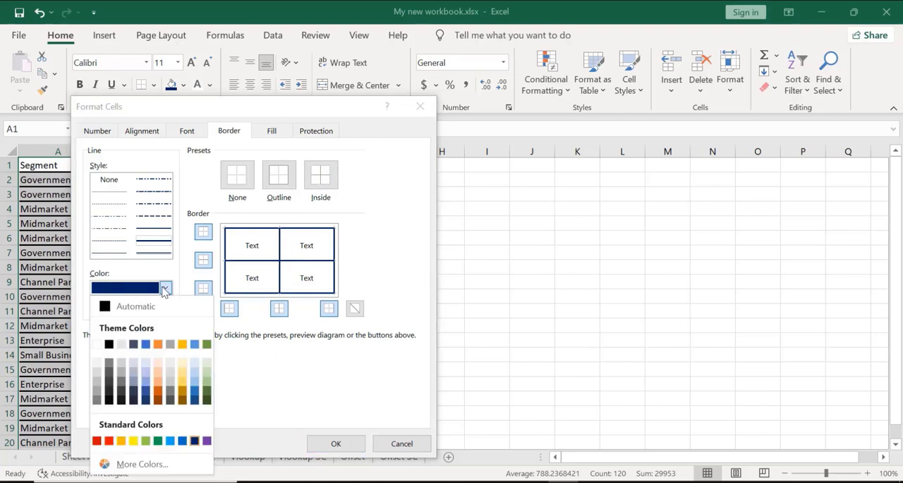
{"action": "left_click", "coordinate": [108, 344]}
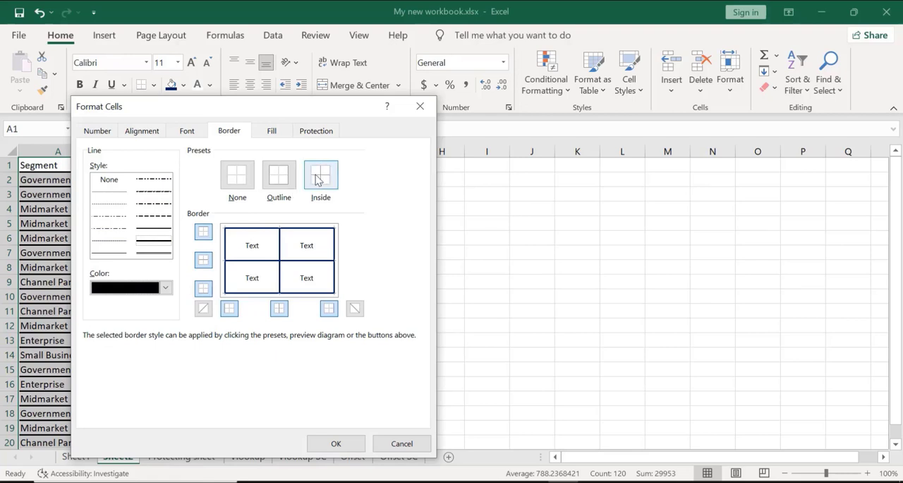
{"action": "left_click", "coordinate": [317, 180]}
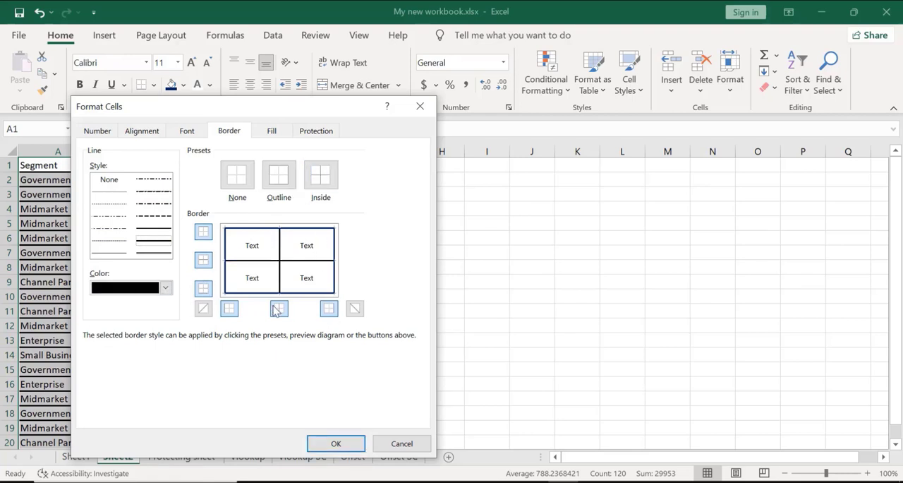
{"action": "left_click", "coordinate": [336, 443]}
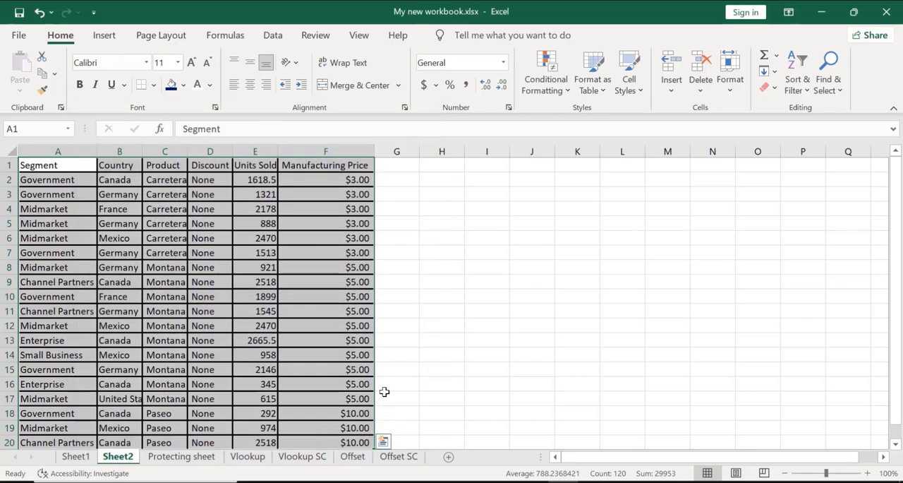
{"action": "left_click", "coordinate": [454, 319]}
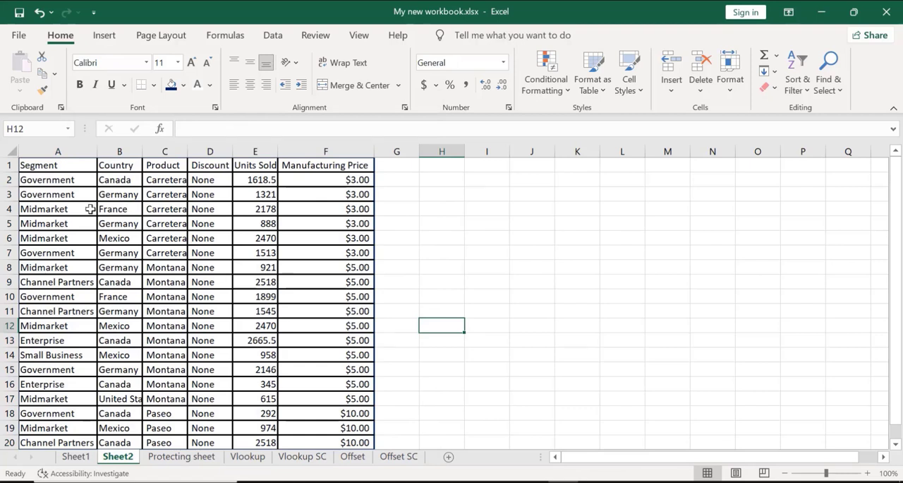
Make the inside borders of the data table A1:F20 dark blue through Format Cells and pick red as the line colour
{"action": "left_click", "coordinate": [43, 166]}
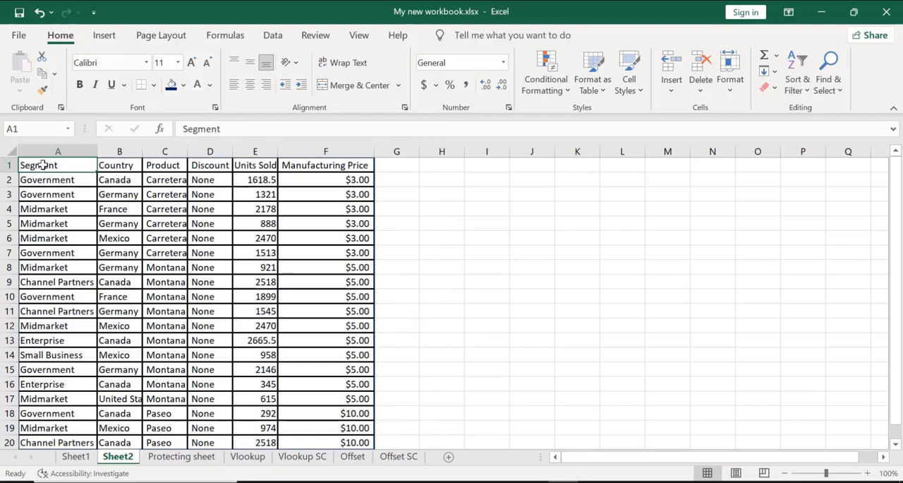
{"action": "key", "text": "shift+Right"}
{"action": "key", "text": "shift+Right"}
{"action": "key", "text": "shift+Right"}
{"action": "key", "text": "shift+Right"}
{"action": "key", "text": "shift+Right"}
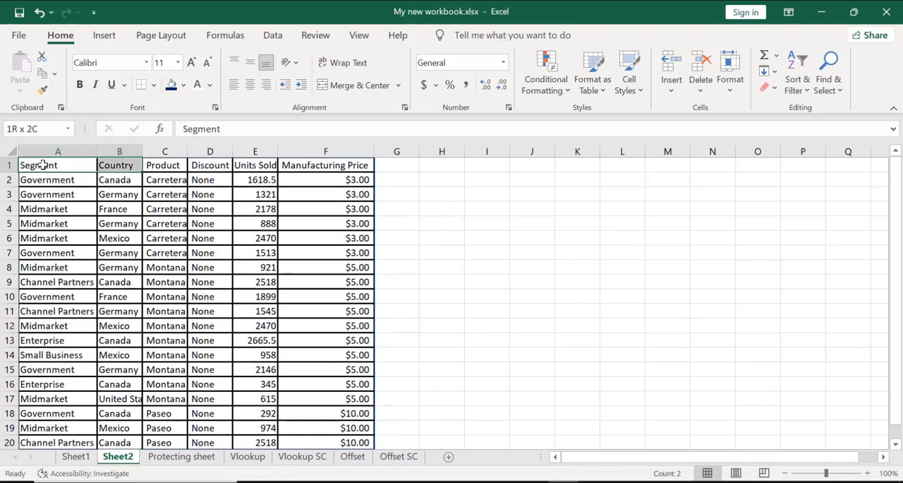
{"action": "key", "text": "shift+Down"}
{"action": "key", "text": "shift+Down"}
{"action": "key", "text": "shift+Down"}
{"action": "key", "text": "shift+Down"}
{"action": "key", "text": "shift+Down"}
{"action": "key", "text": "shift+Down"}
{"action": "key", "text": "shift+Down"}
{"action": "key", "text": "shift+Down"}
{"action": "key", "text": "shift+Down"}
{"action": "key", "text": "shift+Down"}
{"action": "key", "text": "shift+Down"}
{"action": "key", "text": "shift+Down"}
{"action": "key", "text": "shift+Down"}
{"action": "key", "text": "shift+Down"}
{"action": "key", "text": "shift+Down"}
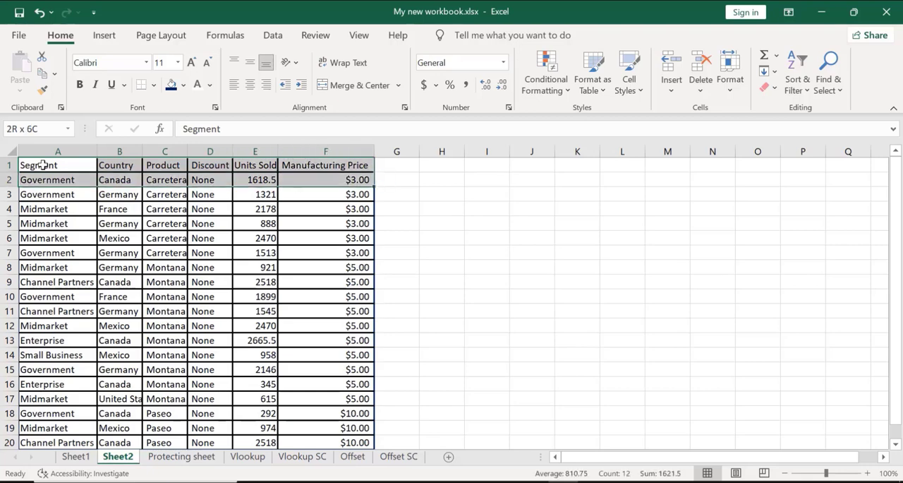
{"action": "key", "text": "shift+Down"}
{"action": "key", "text": "shift+Down"}
{"action": "key", "text": "shift+Down"}
{"action": "key", "text": "shift+Down"}
{"action": "key", "text": "shift+Down"}
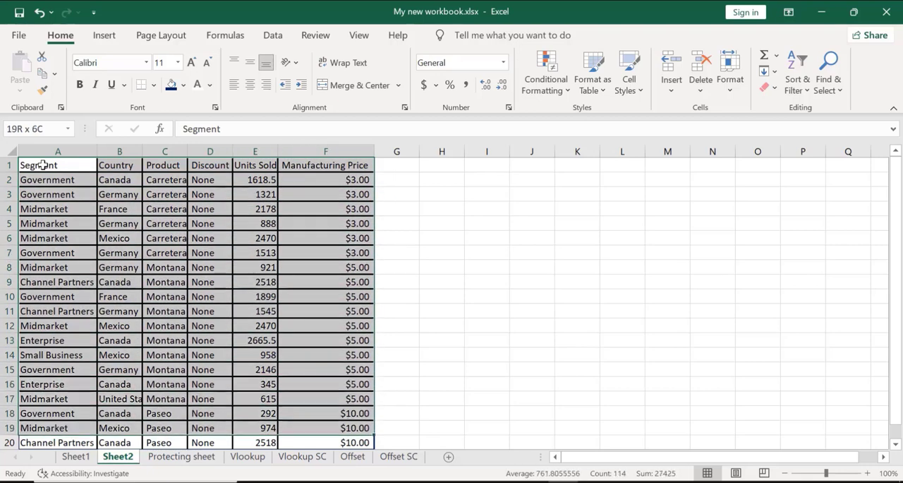
{"action": "key", "text": "shift+Up"}
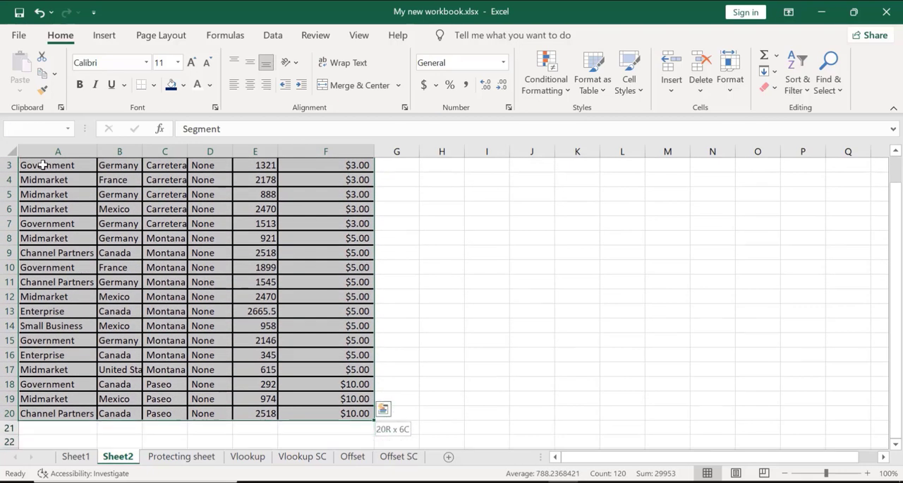
{"action": "scroll", "coordinate": [43, 165], "scroll_direction": "up", "scroll_amount": 1}
{"action": "key", "text": "ctrl+1"}
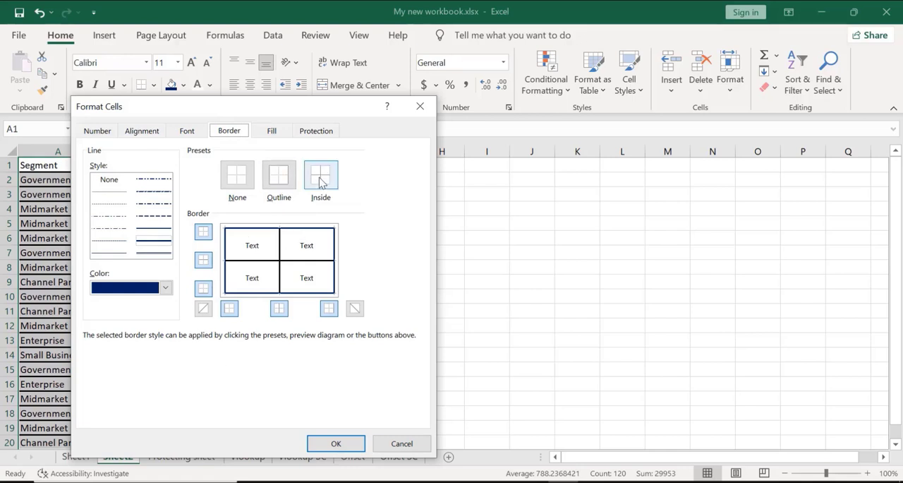
{"action": "left_click", "coordinate": [166, 288]}
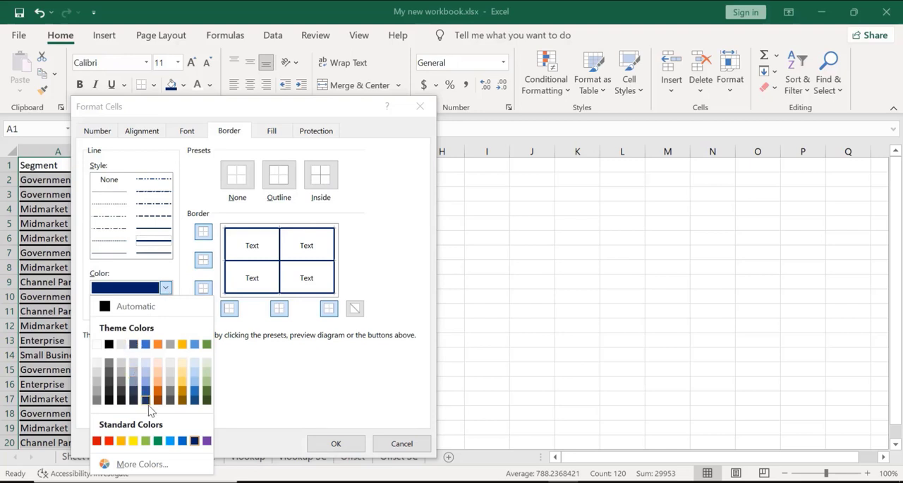
{"action": "left_click", "coordinate": [97, 441]}
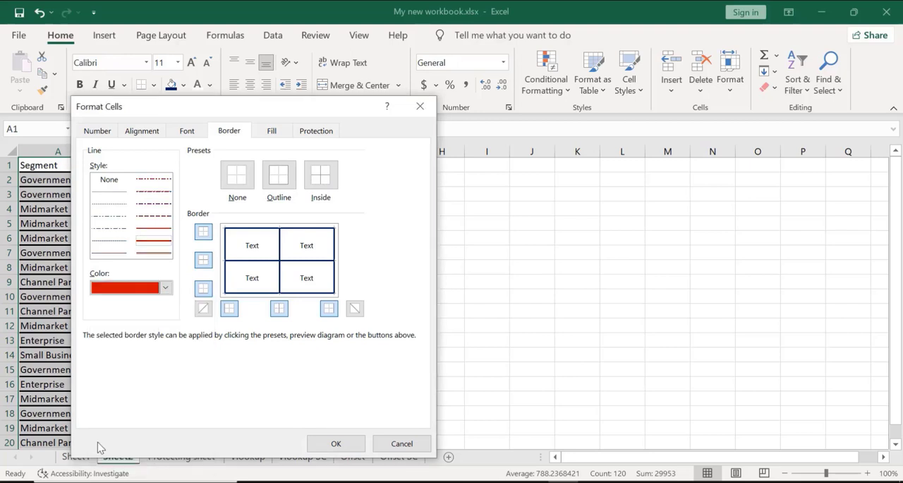
{"action": "left_click", "coordinate": [337, 444]}
{"action": "left_click", "coordinate": [458, 345]}
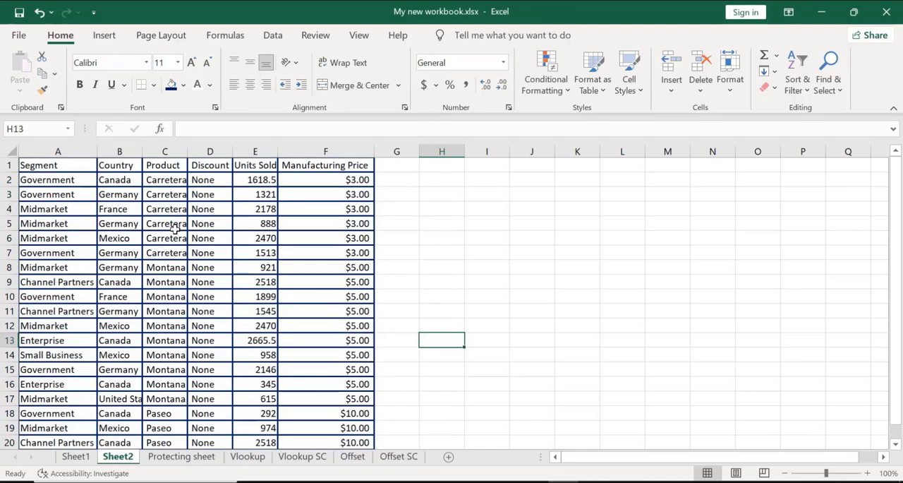
Apply thick red inside borders to the whole data table A1:F20 through Format Cells
{"action": "left_click", "coordinate": [40, 167]}
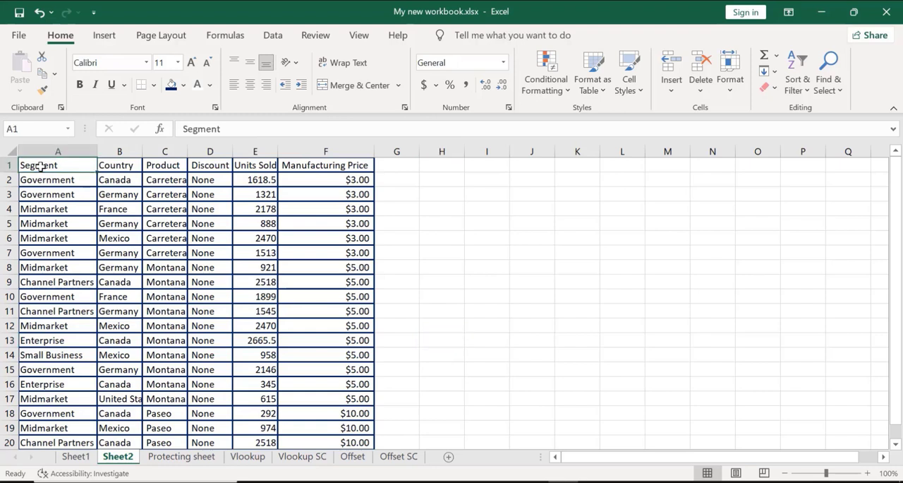
{"action": "key", "text": "shift+Right"}
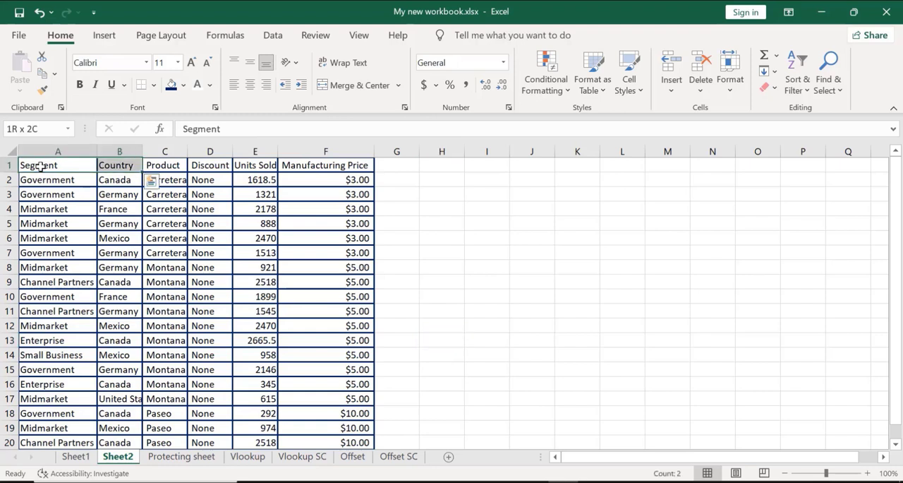
{"action": "key", "text": "shift+Right"}
{"action": "key", "text": "ctrl+shift+Right"}
{"action": "key", "text": "shift+Right"}
{"action": "key", "text": "shift+Left"}
{"action": "key", "text": "shift+Down"}
{"action": "key", "text": "shift+Down"}
{"action": "key", "text": "shift+Down"}
{"action": "key", "text": "shift+Down"}
{"action": "key", "text": "shift+Down"}
{"action": "key", "text": "shift+Down"}
{"action": "key", "text": "shift+Down"}
{"action": "key", "text": "shift+Down"}
{"action": "key", "text": "shift+Down"}
{"action": "key", "text": "shift+Down"}
{"action": "key", "text": "shift+Down"}
{"action": "key", "text": "shift+Down"}
{"action": "key", "text": "shift+Down"}
{"action": "key", "text": "shift+Down"}
{"action": "key", "text": "shift+Down"}
{"action": "key", "text": "shift+Down"}
{"action": "key", "text": "shift+Down"}
{"action": "key", "text": "shift+Down"}
{"action": "key", "text": "shift+Down"}
{"action": "key", "text": "shift+Down"}
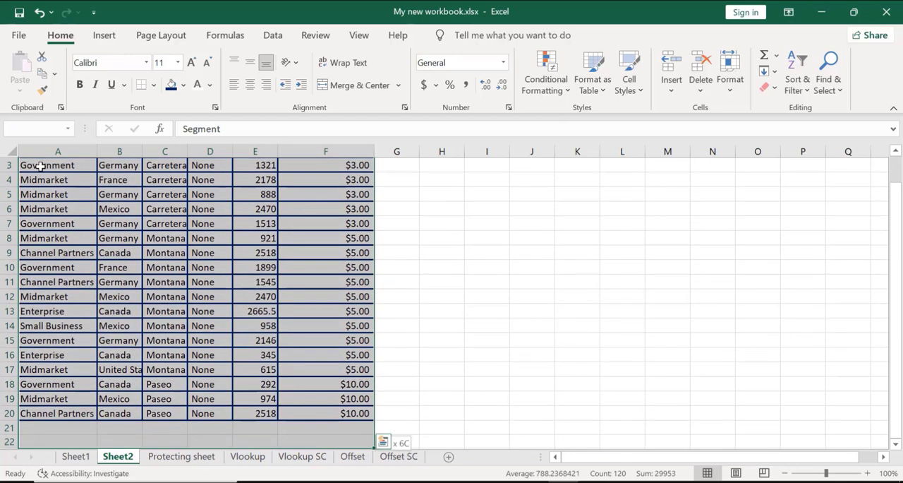
{"action": "key", "text": "shift+Up"}
{"action": "key", "text": "shift+Up"}
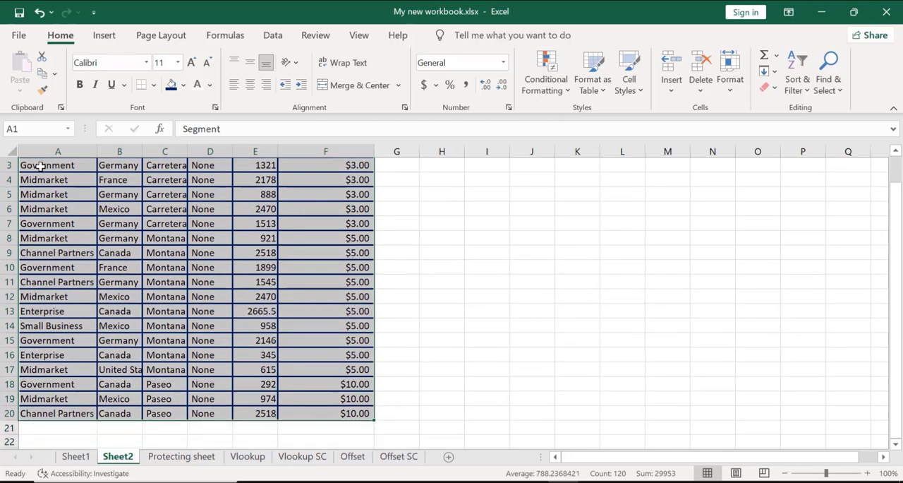
{"action": "key", "text": "ctrl+1"}
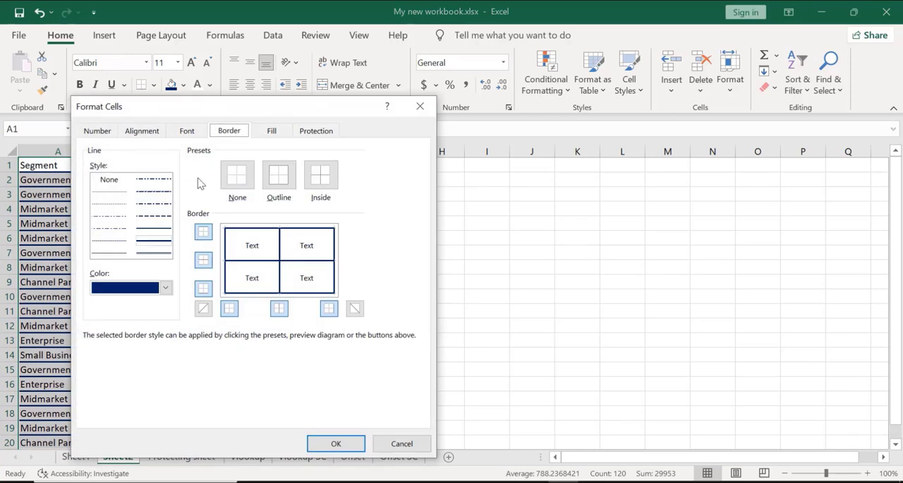
{"action": "left_click", "coordinate": [281, 189]}
{"action": "left_click", "coordinate": [328, 181]}
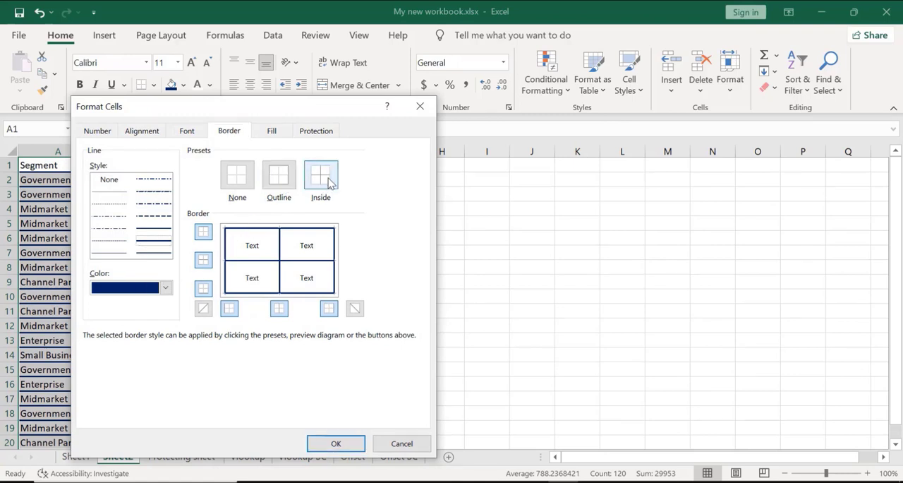
{"action": "left_click", "coordinate": [165, 289]}
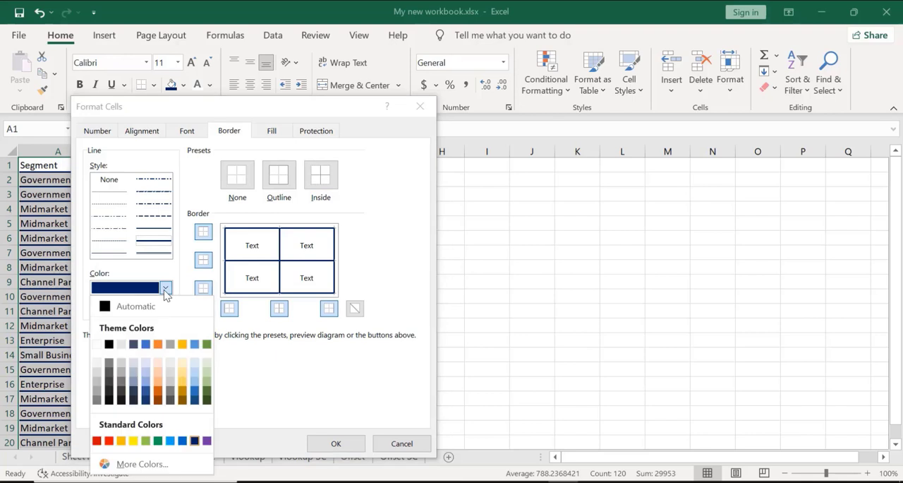
{"action": "left_click", "coordinate": [107, 441]}
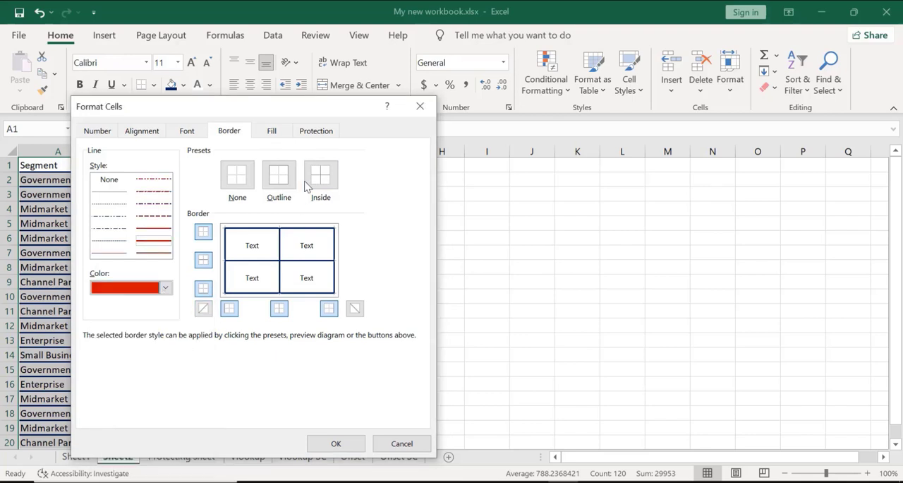
{"action": "left_click", "coordinate": [317, 175]}
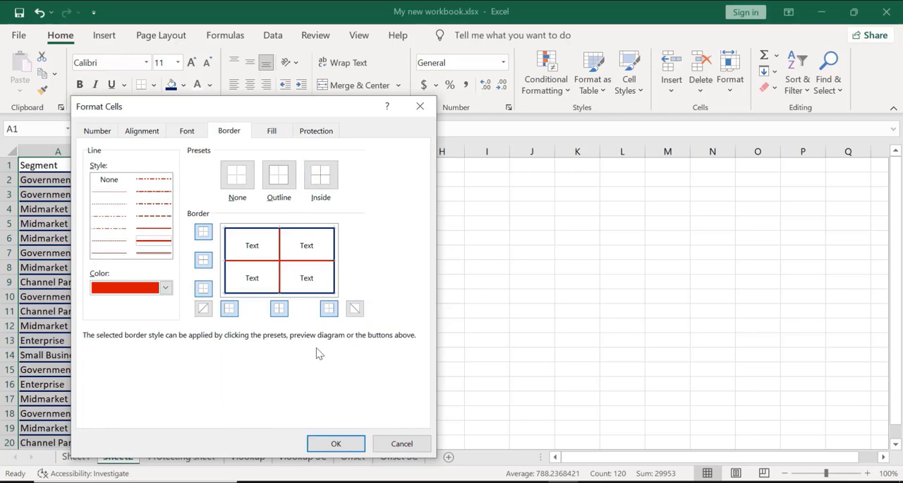
{"action": "left_click", "coordinate": [329, 445]}
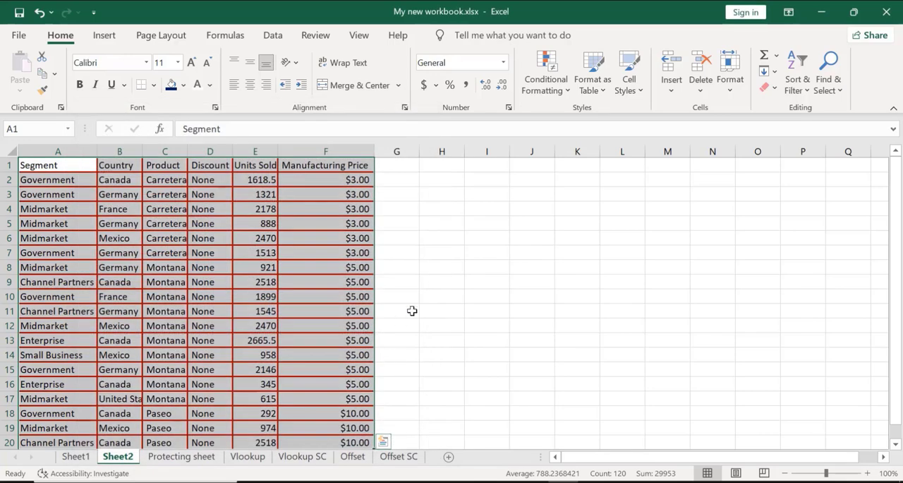
{"action": "left_click", "coordinate": [438, 296]}
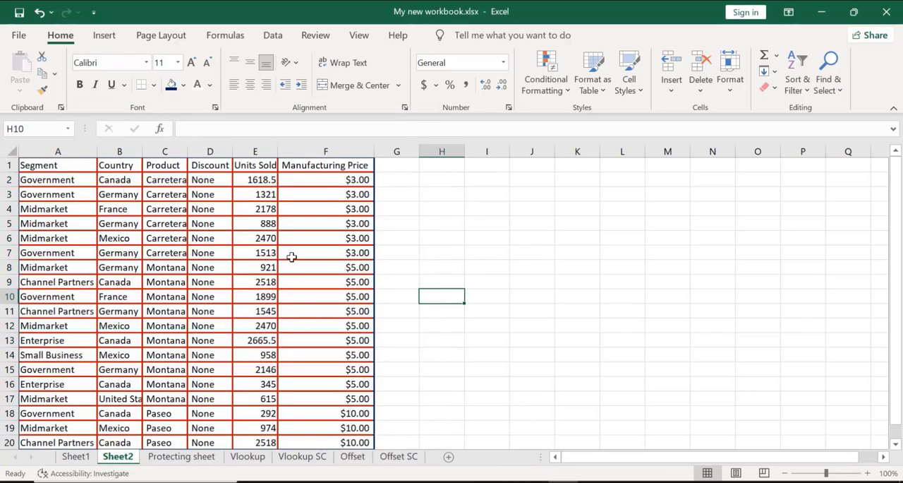